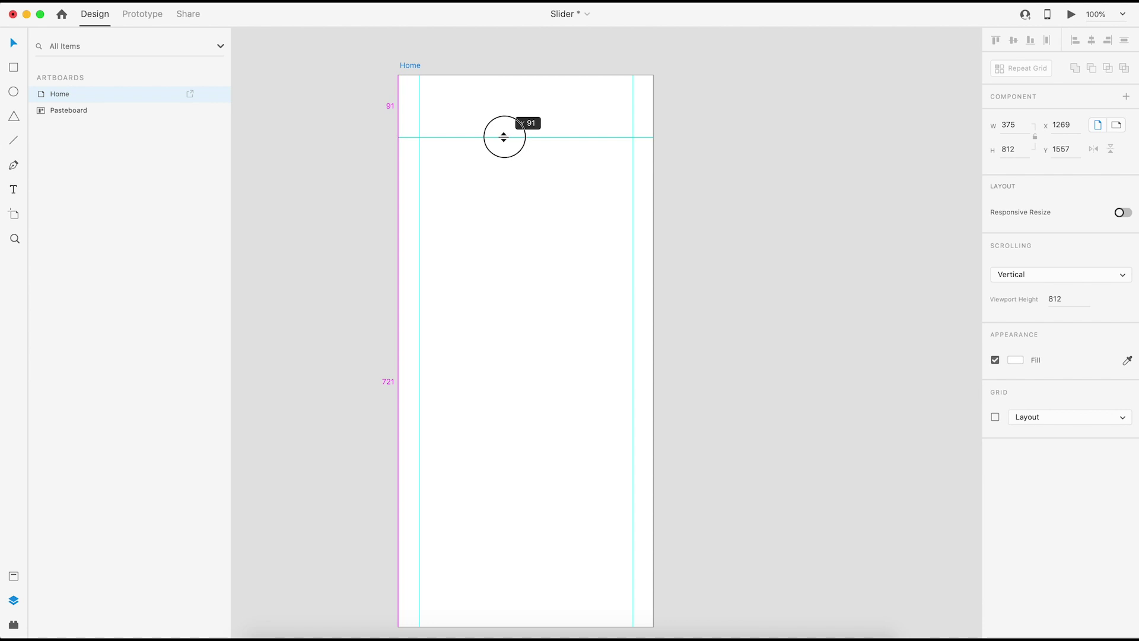
Step: Add a horizontal guide a short distance above the bottom edge of the Home artboard
{"action": "left_click", "coordinate": [700, 188]}
{"action": "key", "text": "super+minus"}
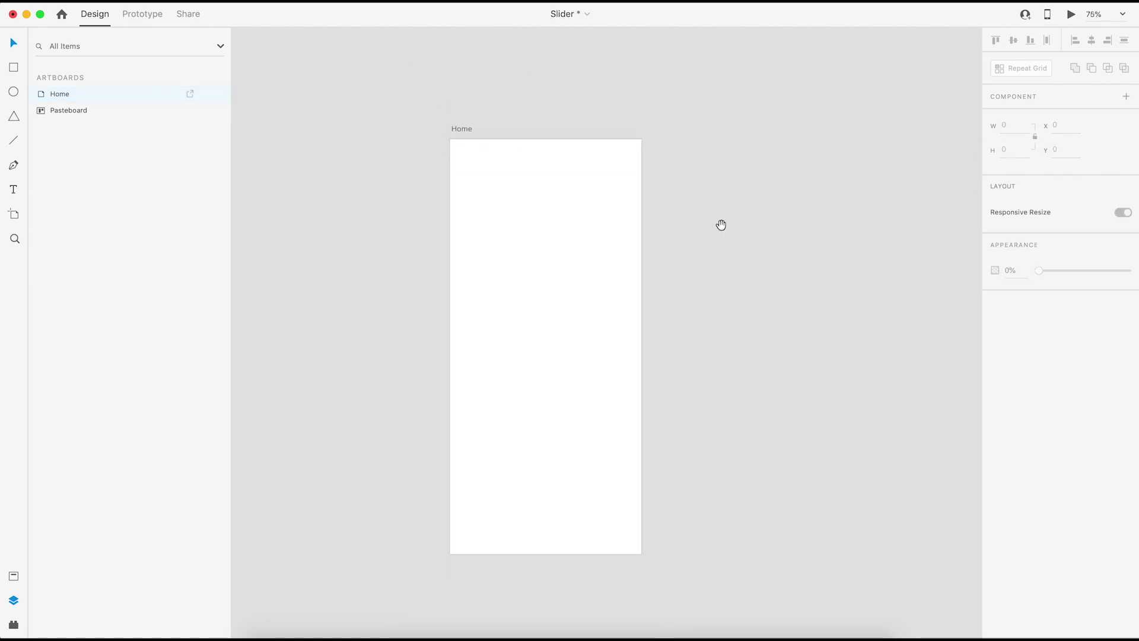
{"action": "left_click_drag", "start_coordinate": [502, 60], "coordinate": [530, 450]}
{"action": "left_click", "coordinate": [707, 384]}
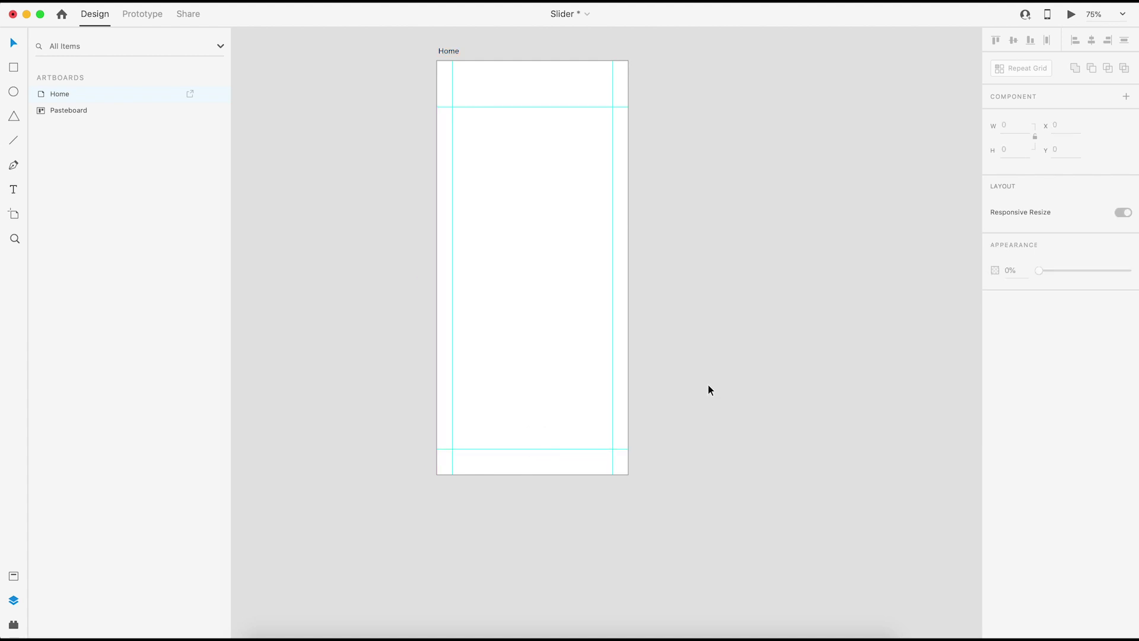
Step: Copy the phone-and-pizza illustration, Image 1, from the pasteboard and paste it into the Home artboard
{"action": "key", "text": "super+minus"}
{"action": "left_click_drag", "start_coordinate": [669, 264], "coordinate": [677, 279]}
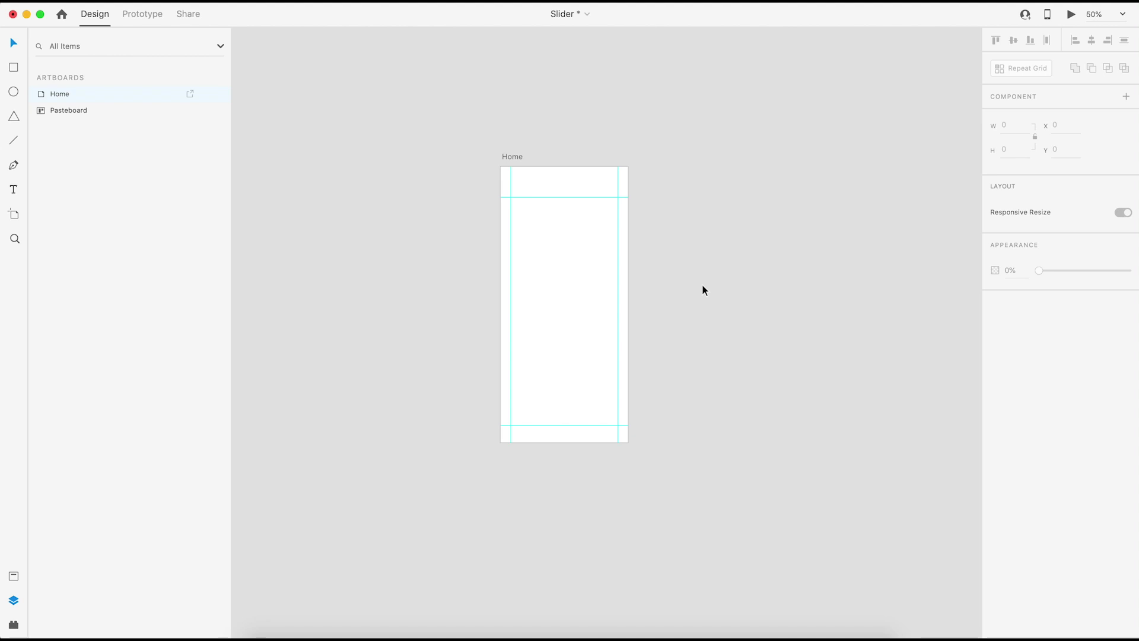
{"action": "key", "text": "super+minus"}
{"action": "left_click_drag", "start_coordinate": [724, 232], "coordinate": [717, 270]}
{"action": "scroll", "coordinate": [717, 270], "scroll_direction": "up", "scroll_amount": 4}
{"action": "left_click", "coordinate": [607, 185]}
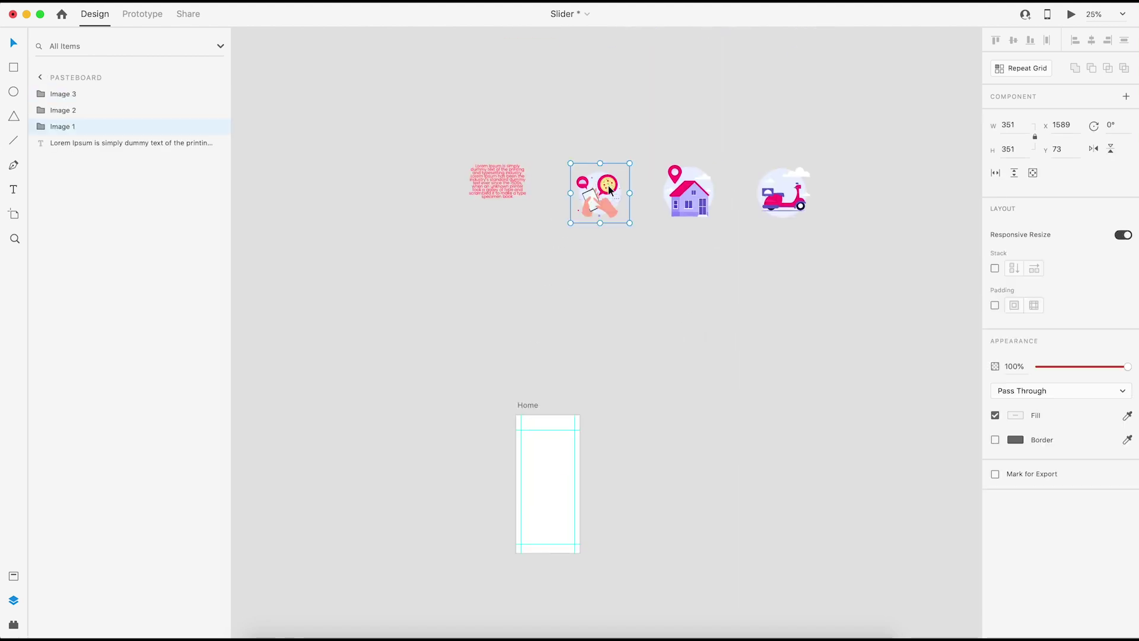
{"action": "scroll", "coordinate": [704, 344], "scroll_direction": "down", "scroll_amount": 3}
{"action": "key", "text": "super+equal"}
{"action": "key", "text": "super+equal"}
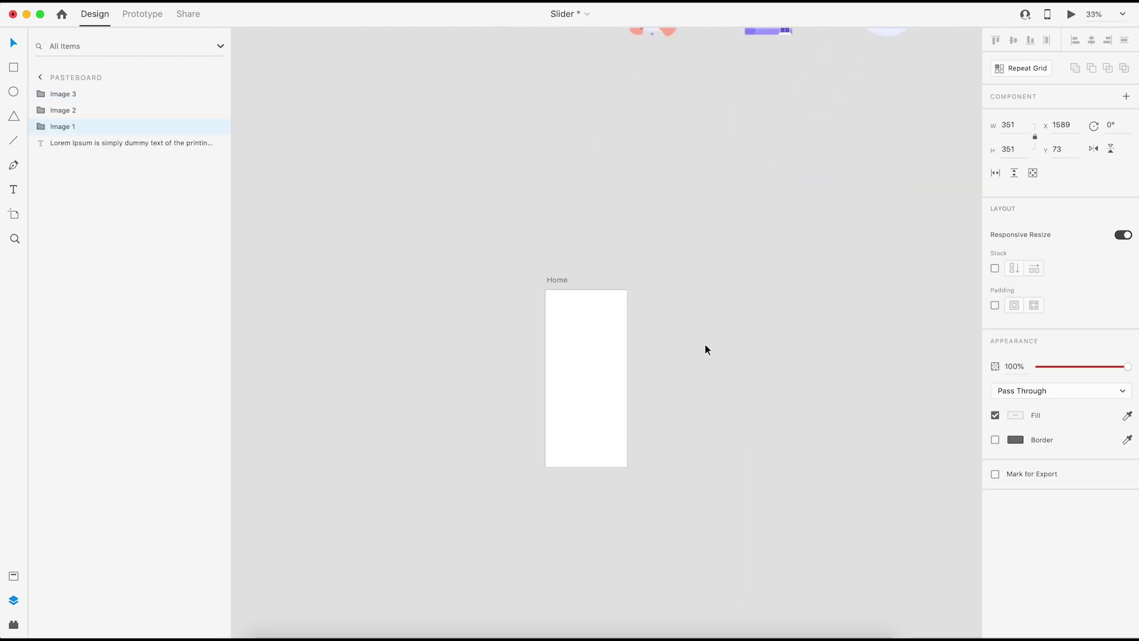
{"action": "left_click", "coordinate": [463, 195]}
{"action": "key", "text": "super+v"}
Step: Scale the illustration down to fit between the side guides and centre it just below the upper horizontal guide
{"action": "left_click_drag", "start_coordinate": [518, 360], "coordinate": [544, 336]}
{"action": "left_click_drag", "start_coordinate": [643, 428], "coordinate": [628, 414]}
{"action": "left_click_drag", "start_coordinate": [463, 414], "coordinate": [467, 410]}
{"action": "scroll", "coordinate": [732, 362], "scroll_direction": "down", "scroll_amount": 2}
{"action": "left_click", "coordinate": [701, 386]}
{"action": "left_click", "coordinate": [560, 414]}
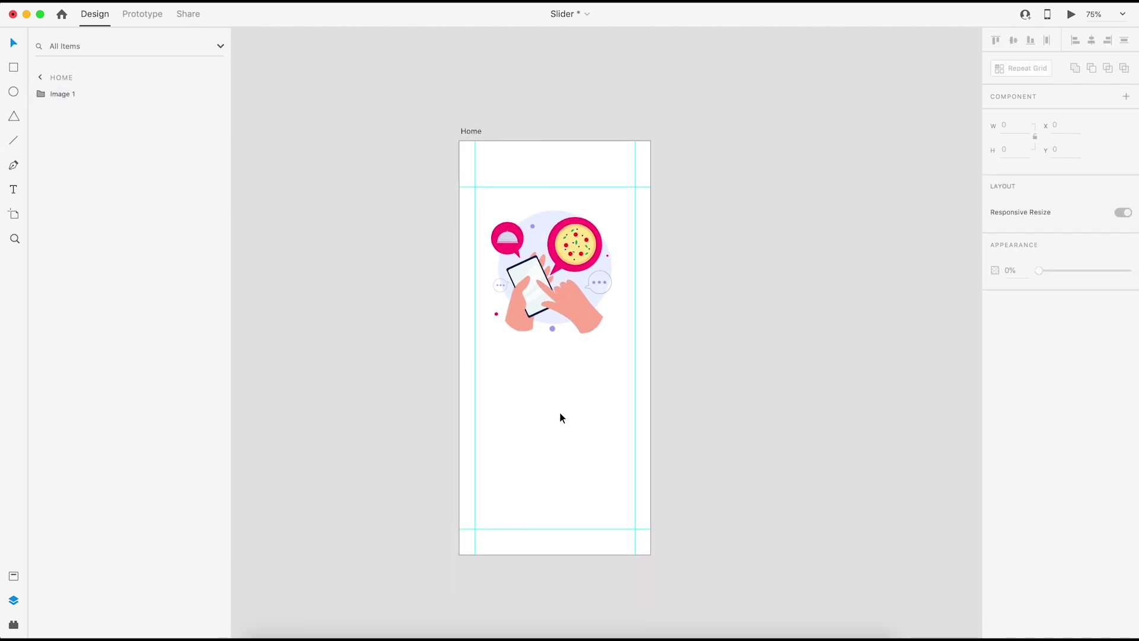
Step: Add the heading "FIND FOOD" and position it centred below the illustration at about Y 416
{"action": "left_click", "coordinate": [523, 391]}
{"action": "type", "text": "~Find"}
{"action": "key", "text": "BackSpace"}
{"action": "key", "text": "BackSpace"}
{"action": "key", "text": "BackSpace"}
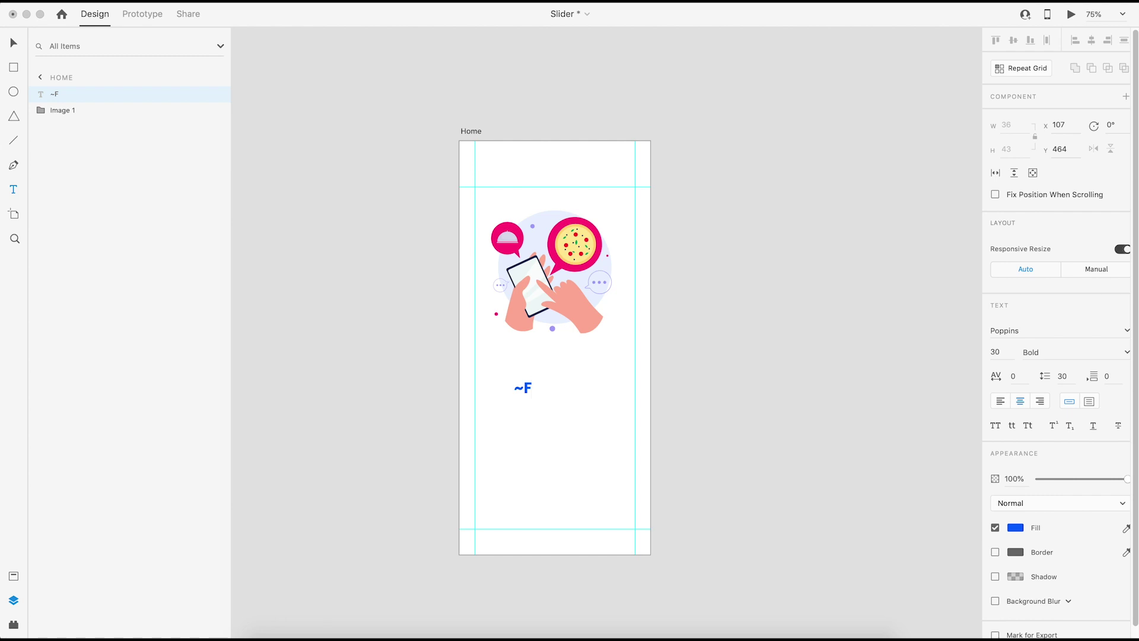
{"action": "type", "text": "ND FP"}
{"action": "key", "text": "BackSpace"}
{"action": "type", "text": "OOD"}
{"action": "left_click", "coordinate": [13, 42]}
{"action": "left_click_drag", "start_coordinate": [529, 391], "coordinate": [561, 363]}
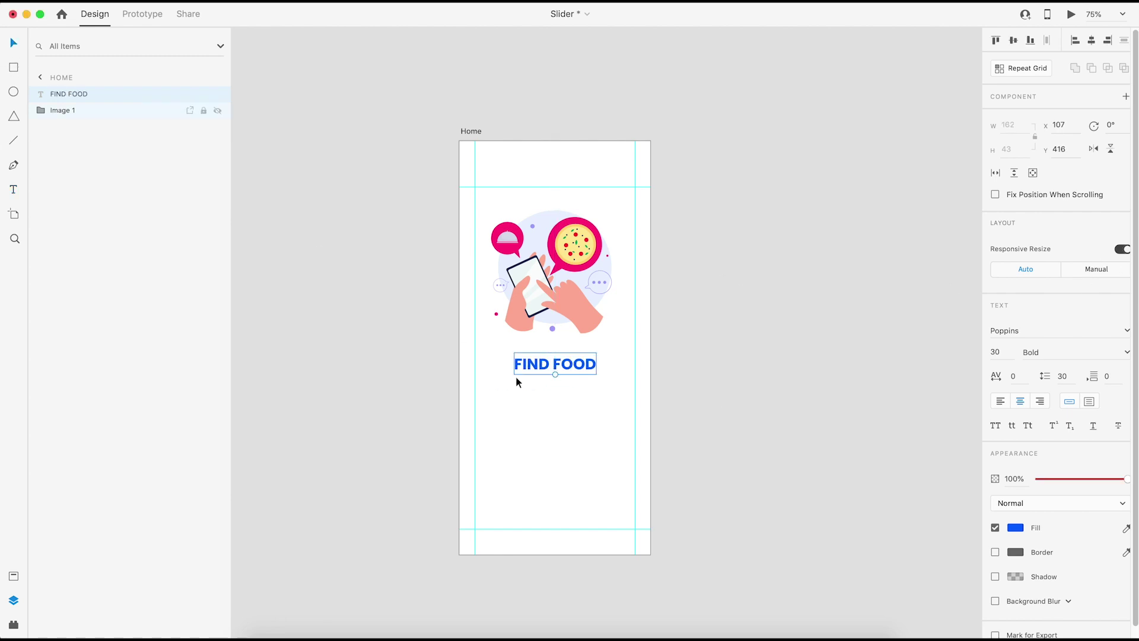
Step: Make the FIND FOOD heading a fixed-size text box and widen it to both side guides, 315 wide
{"action": "left_click", "coordinate": [1089, 401]}
{"action": "left_click_drag", "start_coordinate": [516, 364], "coordinate": [476, 364]}
{"action": "left_click_drag", "start_coordinate": [597, 363], "coordinate": [567, 360]}
{"action": "left_click", "coordinate": [697, 379]}
{"action": "left_click_drag", "start_coordinate": [698, 378], "coordinate": [686, 302]}
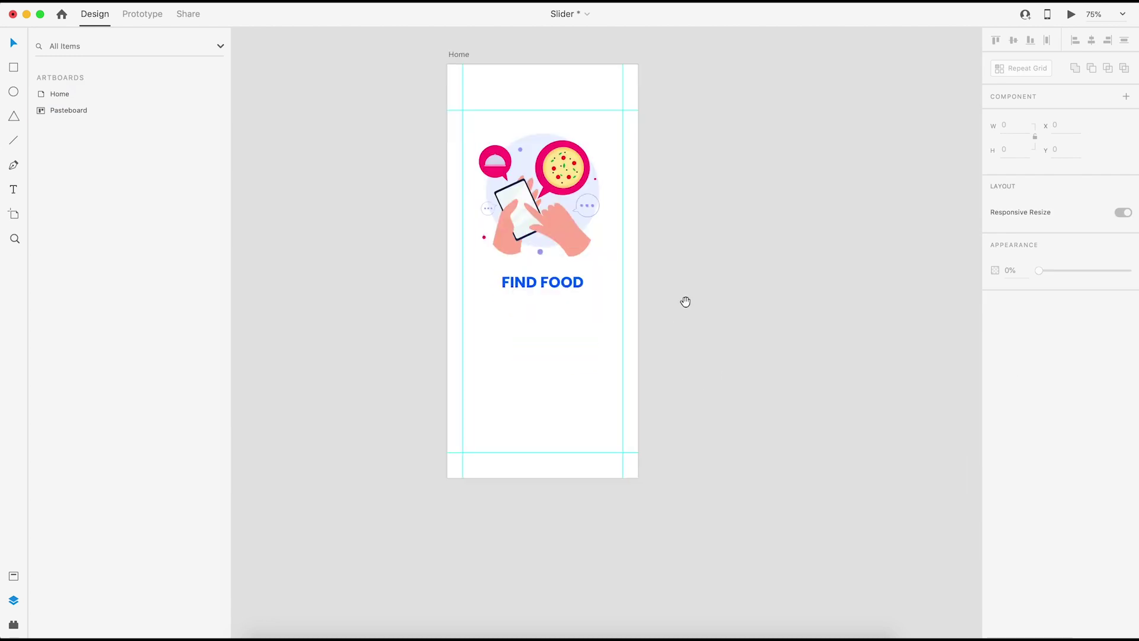
Step: Duplicate the FIND FOOD heading and place the copy directly below the original at Y 467
{"action": "left_click", "coordinate": [527, 285]}
{"action": "left_click_drag", "start_coordinate": [525, 285], "coordinate": [525, 315]}
{"action": "key", "text": "super+z"}
{"action": "key", "text": "Down"}
{"action": "key", "text": "Down"}
{"action": "key", "text": "Down"}
{"action": "key", "text": "Down"}
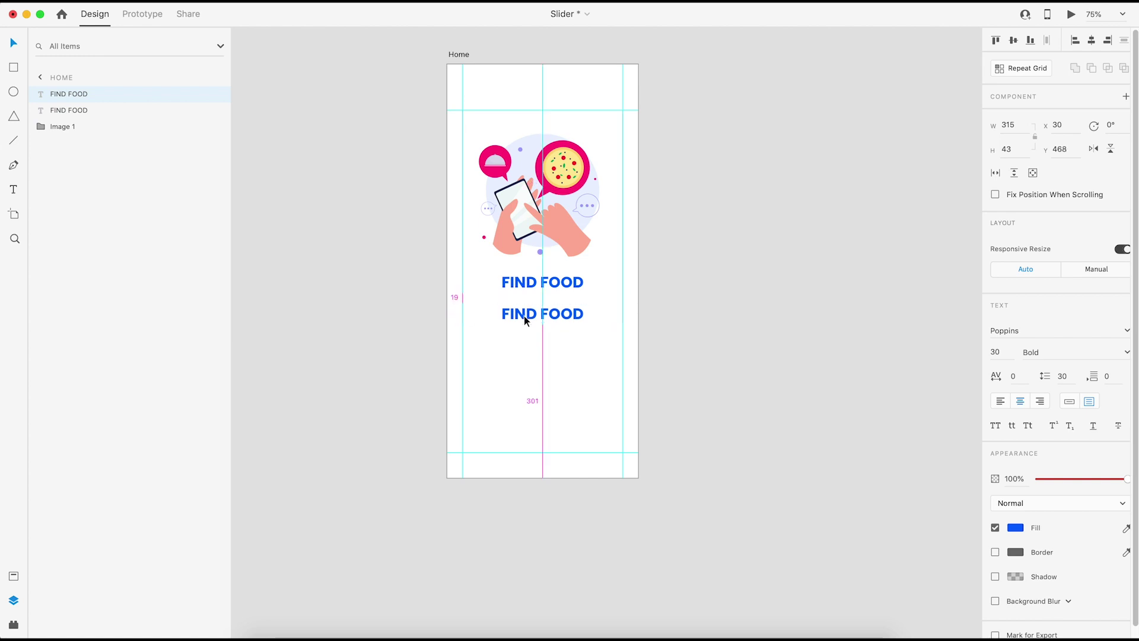
{"action": "key", "text": "Up"}
{"action": "key", "text": "Up"}
{"action": "key", "text": "Up"}
{"action": "key", "text": "Up"}
Step: Cut the Lorem Ipsum paragraph's text on the pasteboard to the clipboard, then undo to restore the original
{"action": "key", "text": "super+minus"}
{"action": "key", "text": "super+minus"}
{"action": "scroll", "coordinate": [673, 207], "scroll_direction": "up", "scroll_amount": 4}
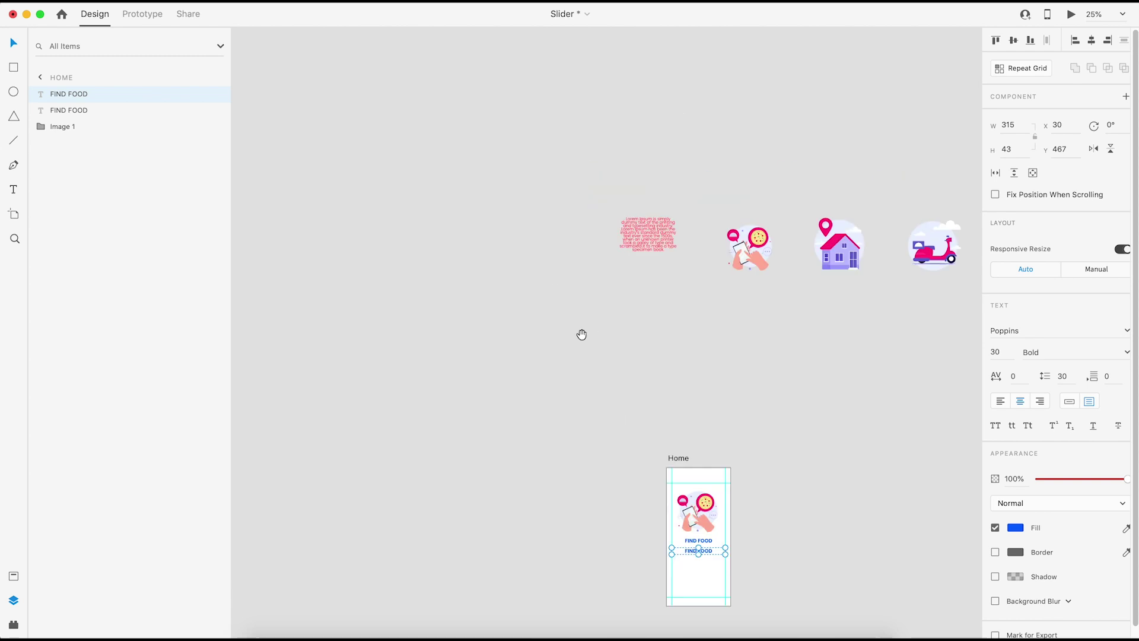
{"action": "left_click", "coordinate": [630, 222]}
{"action": "key", "text": "super+x"}
{"action": "left_click", "coordinate": [835, 423]}
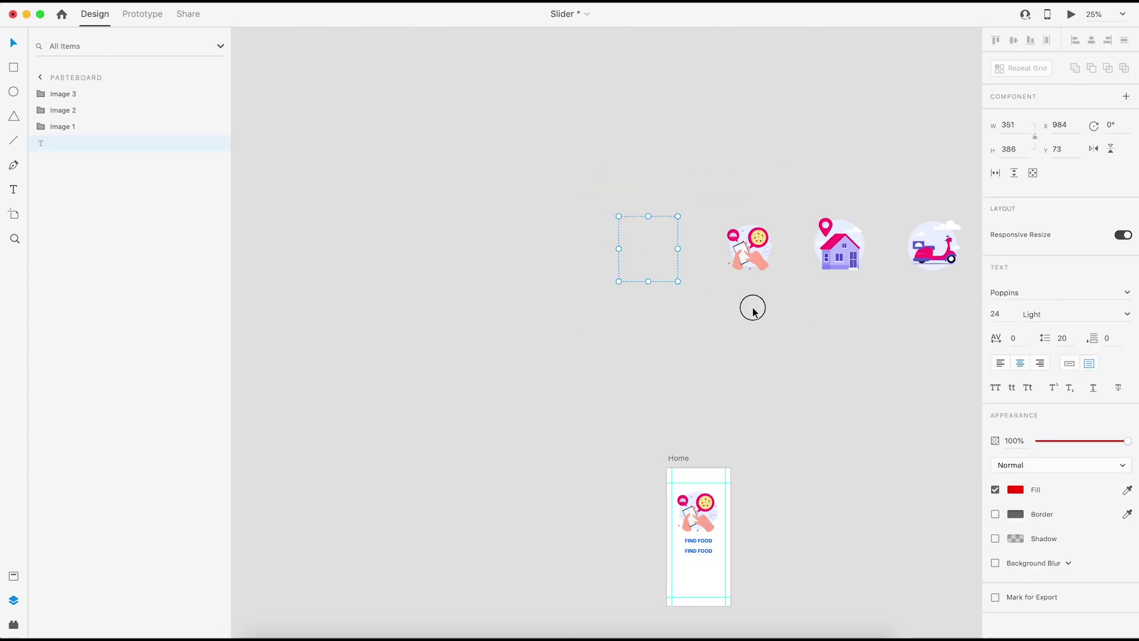
{"action": "left_click", "coordinate": [750, 252]}
{"action": "left_click_drag", "start_coordinate": [859, 435], "coordinate": [736, 273]}
{"action": "key", "text": "super+z"}
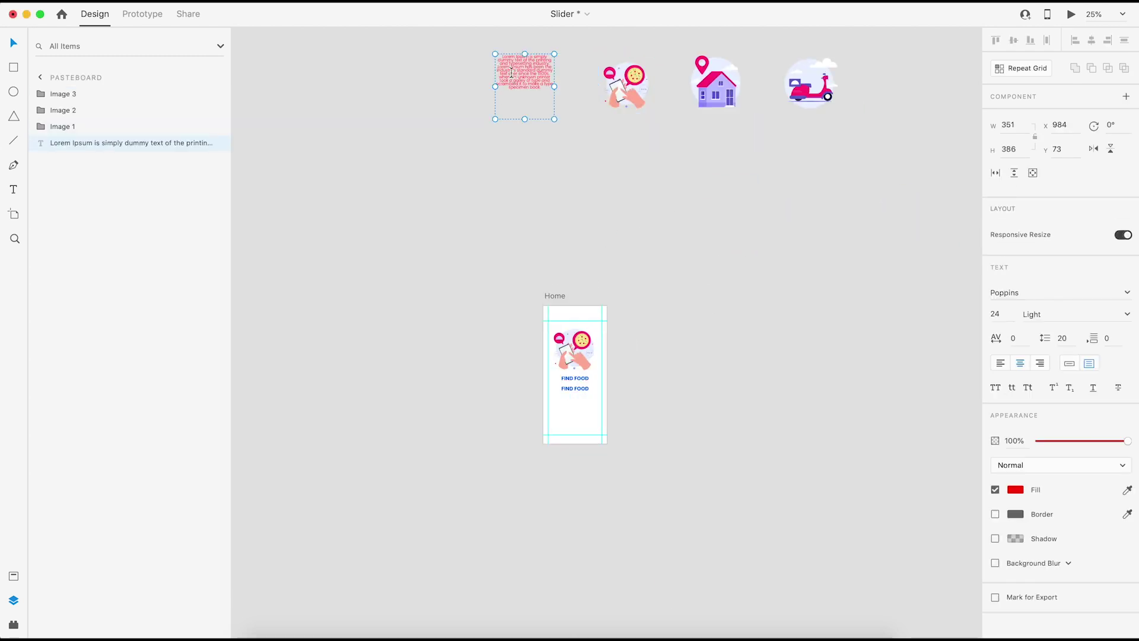
Step: Replace the text of the lower FIND FOOD copy with the Lorem Ipsum text from the clipboard
{"action": "scroll", "coordinate": [718, 261], "scroll_direction": "down", "scroll_amount": 4}
{"action": "key", "text": "super+plus"}
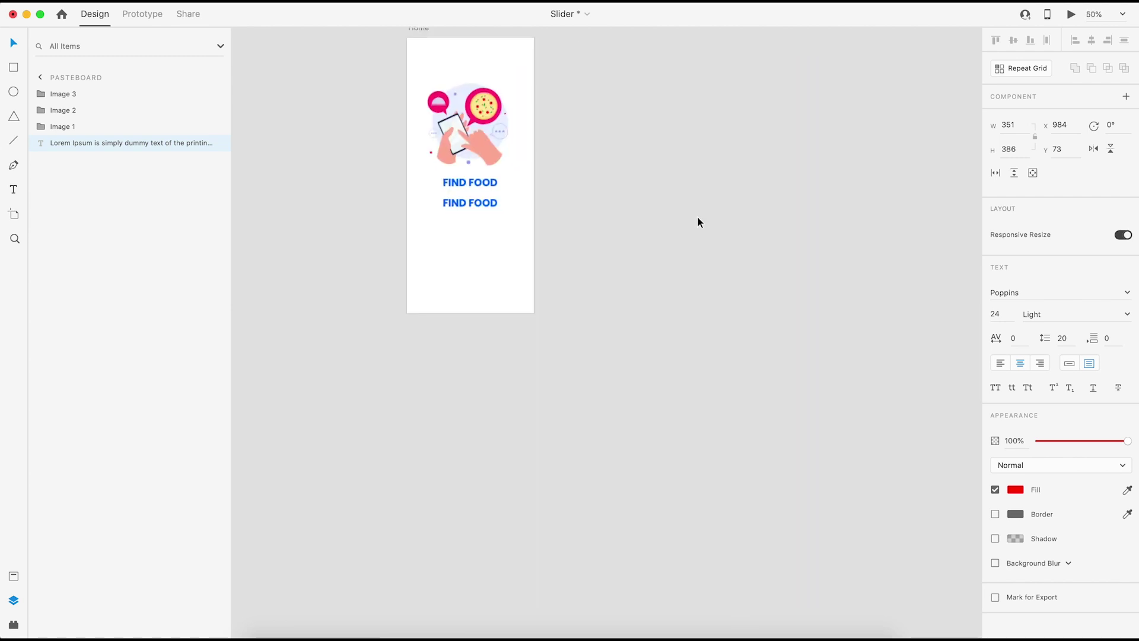
{"action": "key", "text": "super+plus"}
{"action": "left_click_drag", "start_coordinate": [593, 194], "coordinate": [717, 308]}
{"action": "left_click_drag", "start_coordinate": [542, 222], "coordinate": [781, 403]}
{"action": "double_click", "coordinate": [560, 257]}
{"action": "key", "text": "super+v"}
{"action": "key", "text": "Escape"}
Step: Stretch the paragraph's text box to a height of about 223 and trim the text to its first sentence
{"action": "left_click_drag", "start_coordinate": [571, 268], "coordinate": [593, 390]}
{"action": "double_click", "coordinate": [595, 383]}
{"action": "left_click_drag", "start_coordinate": [489, 388], "coordinate": [657, 542]}
{"action": "key", "text": "BackSpace"}
{"action": "left_click_drag", "start_coordinate": [590, 337], "coordinate": [661, 386]}
{"action": "type", "text": "d"}
{"action": "left_click_drag", "start_coordinate": [611, 329], "coordinate": [629, 340]}
{"action": "double_click", "coordinate": [629, 340]}
{"action": "key", "text": "BackSpace"}
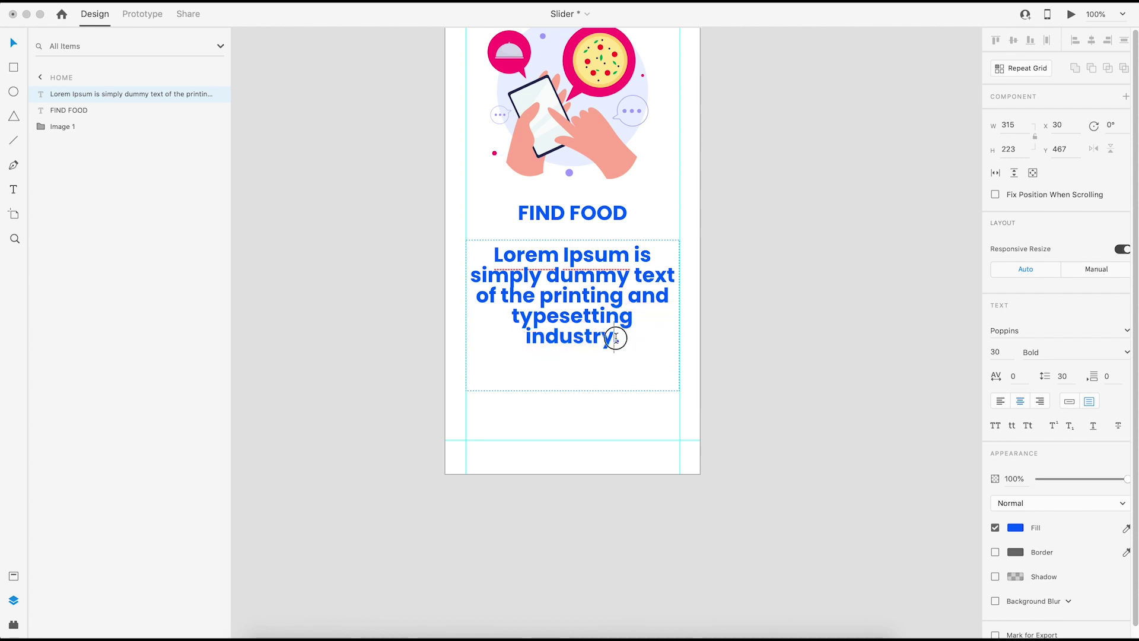
{"action": "left_click", "coordinate": [616, 336]}
{"action": "key", "text": "BackSpace"}
Step: Set the whole Lorem Ipsum paragraph to font size 20 and Regular weight
{"action": "left_click_drag", "start_coordinate": [670, 333], "coordinate": [501, 256]}
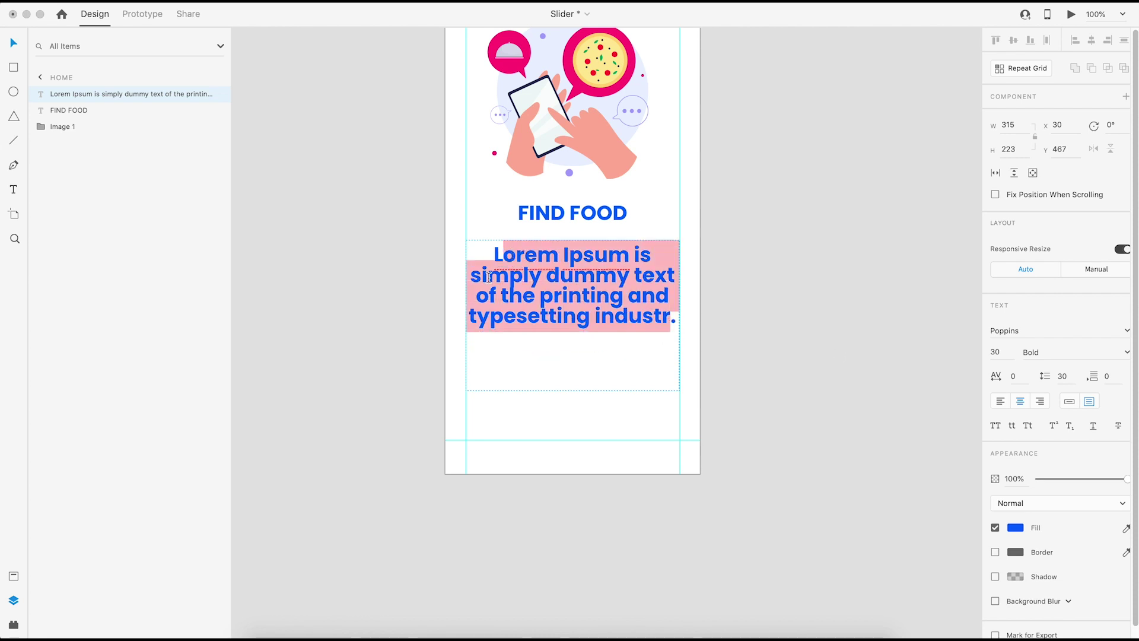
{"action": "key", "text": "Escape"}
{"action": "triple_click", "coordinate": [491, 251]}
{"action": "left_click", "coordinate": [1004, 351]}
{"action": "type", "text": "20"}
{"action": "key", "text": "Return"}
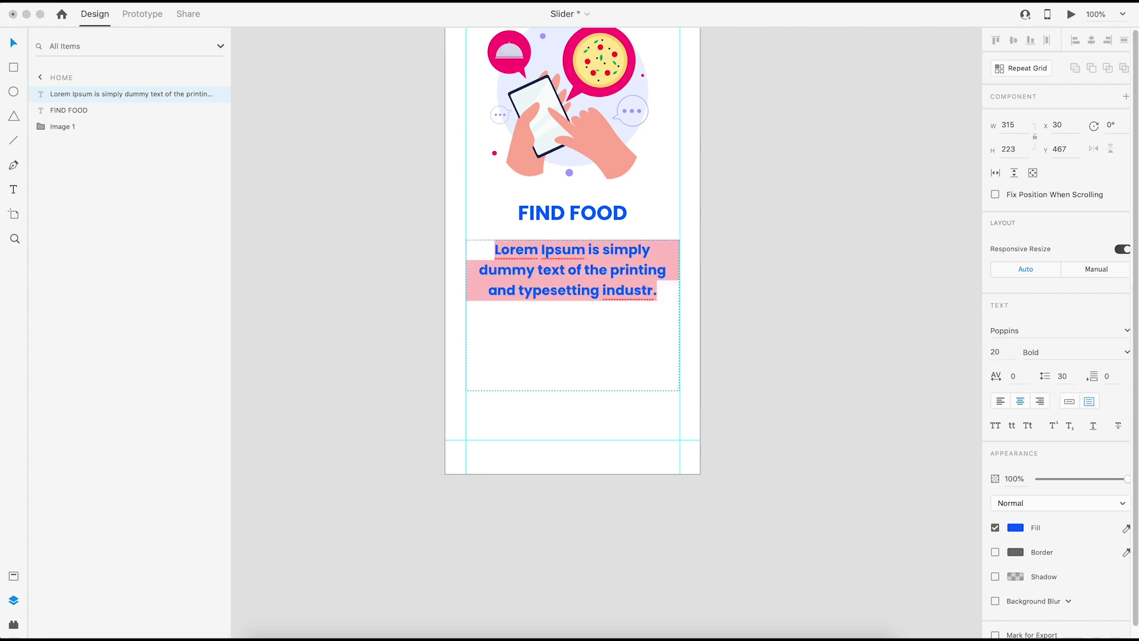
{"action": "left_click", "coordinate": [1127, 354]}
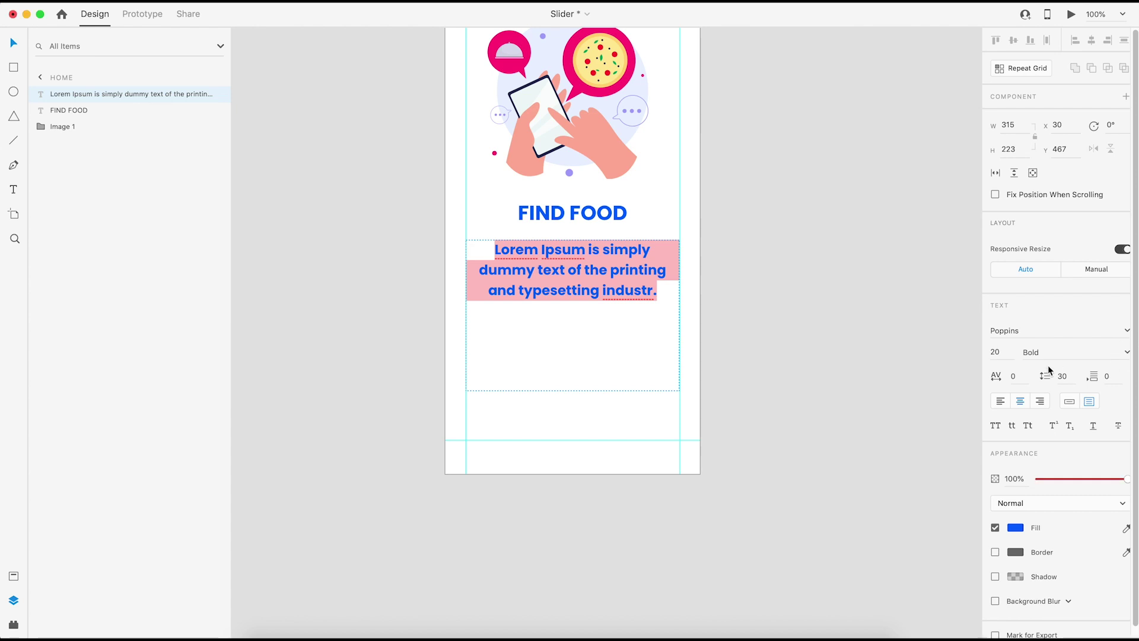
{"action": "left_click", "coordinate": [1125, 353]}
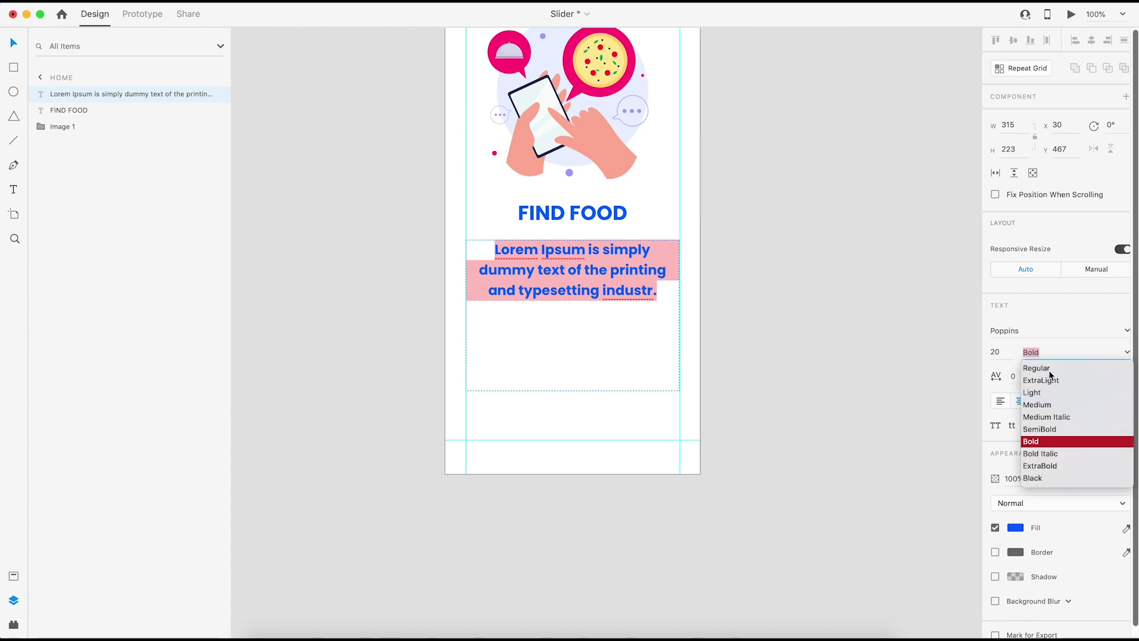
{"action": "left_click", "coordinate": [1049, 374]}
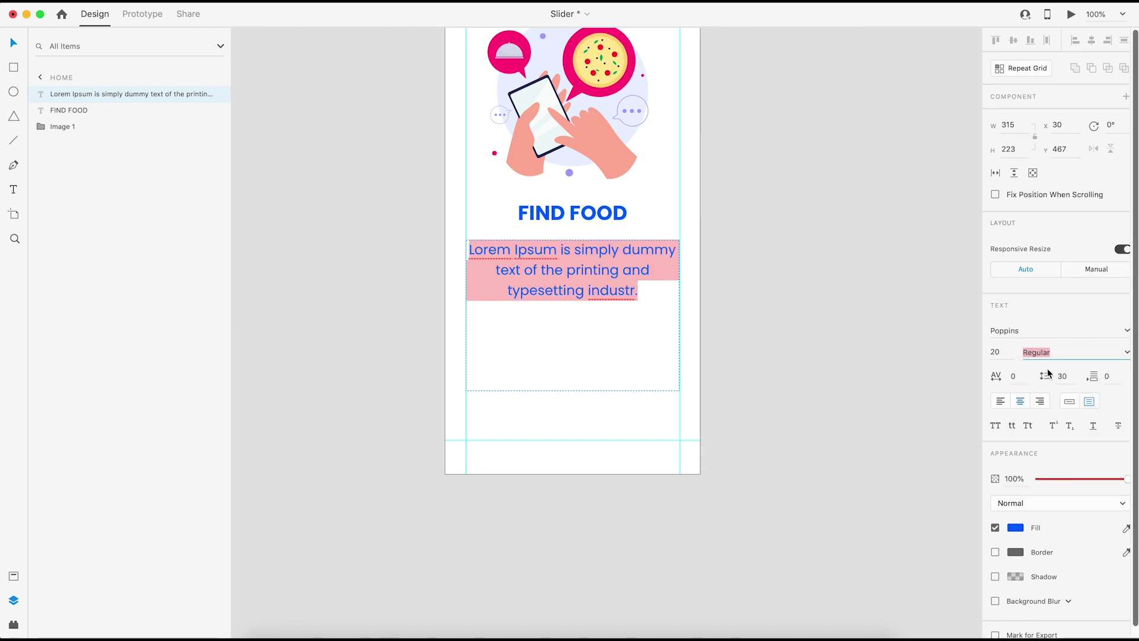
Step: Correct the paragraph's last word to "industry" and shorten its text box to a height of about 94
{"action": "left_click", "coordinate": [639, 296]}
{"action": "type", "text": "y"}
{"action": "key", "text": "Escape"}
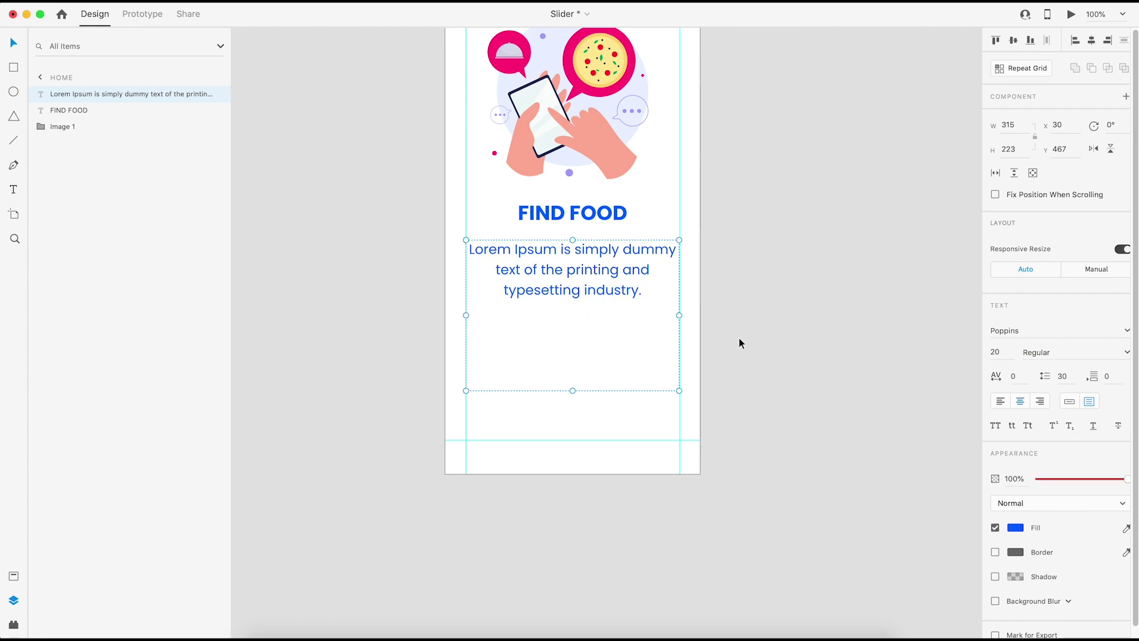
{"action": "left_click_drag", "start_coordinate": [573, 390], "coordinate": [582, 302]}
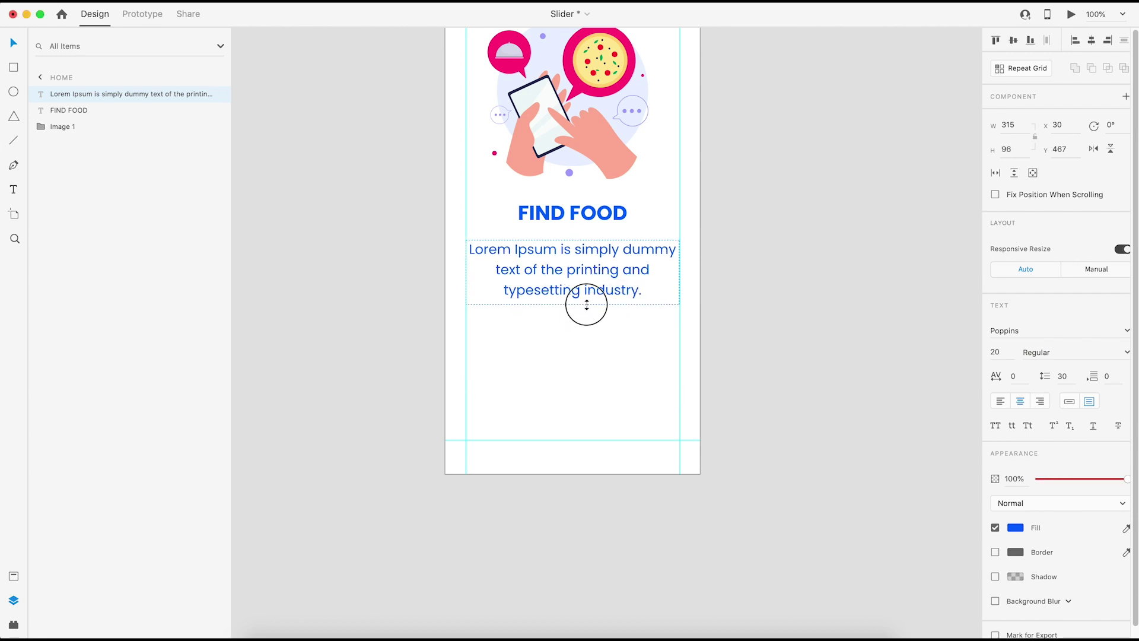
Step: Change the Lorem Ipsum paragraph's fill colour to light grey, #B4B4B4
{"action": "left_click", "coordinate": [1014, 528]}
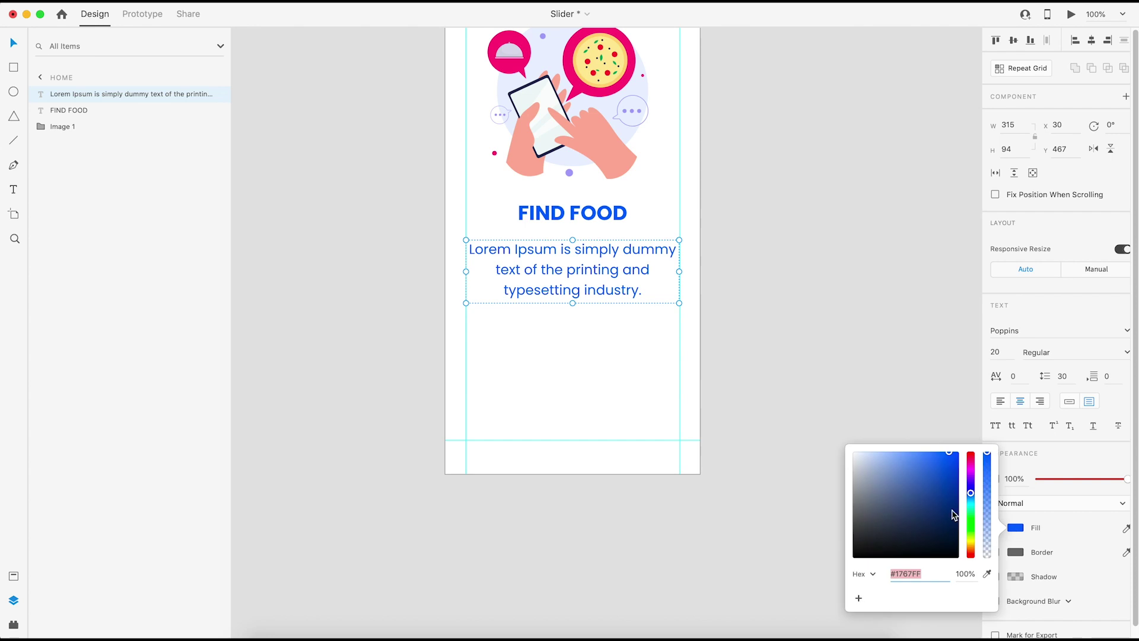
{"action": "left_click_drag", "start_coordinate": [897, 501], "coordinate": [822, 487]}
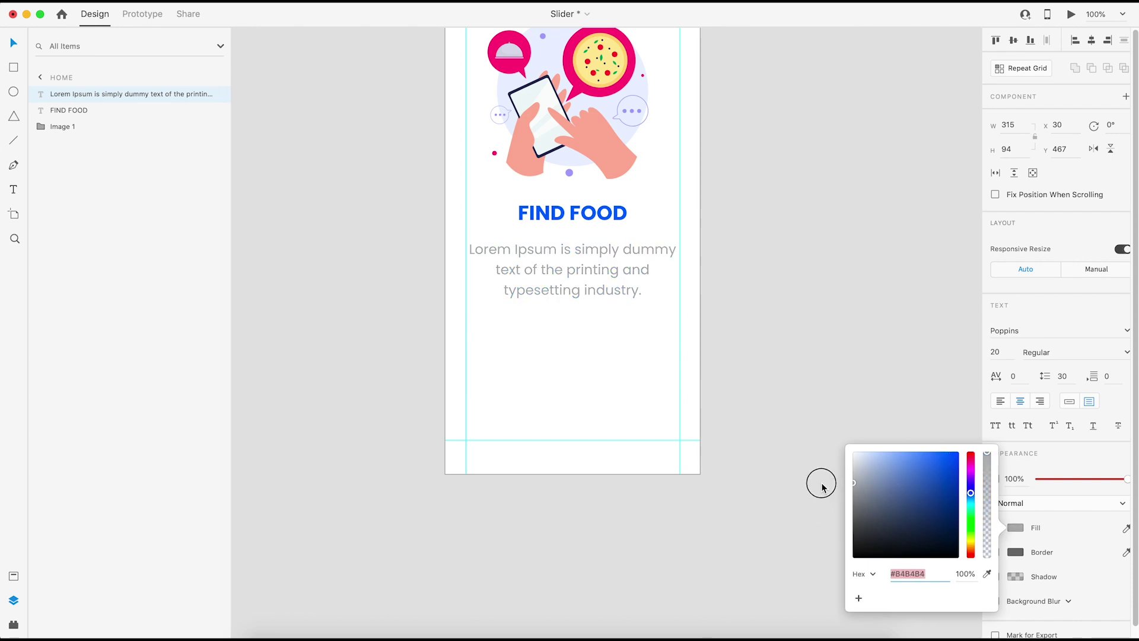
{"action": "left_click", "coordinate": [805, 336]}
Step: Move the Lorem Ipsum paragraph up closer to the FIND FOOD heading, to Y 460
{"action": "left_click", "coordinate": [553, 217]}
{"action": "left_click", "coordinate": [560, 277], "text": "shift"}
{"action": "key", "text": "Escape"}
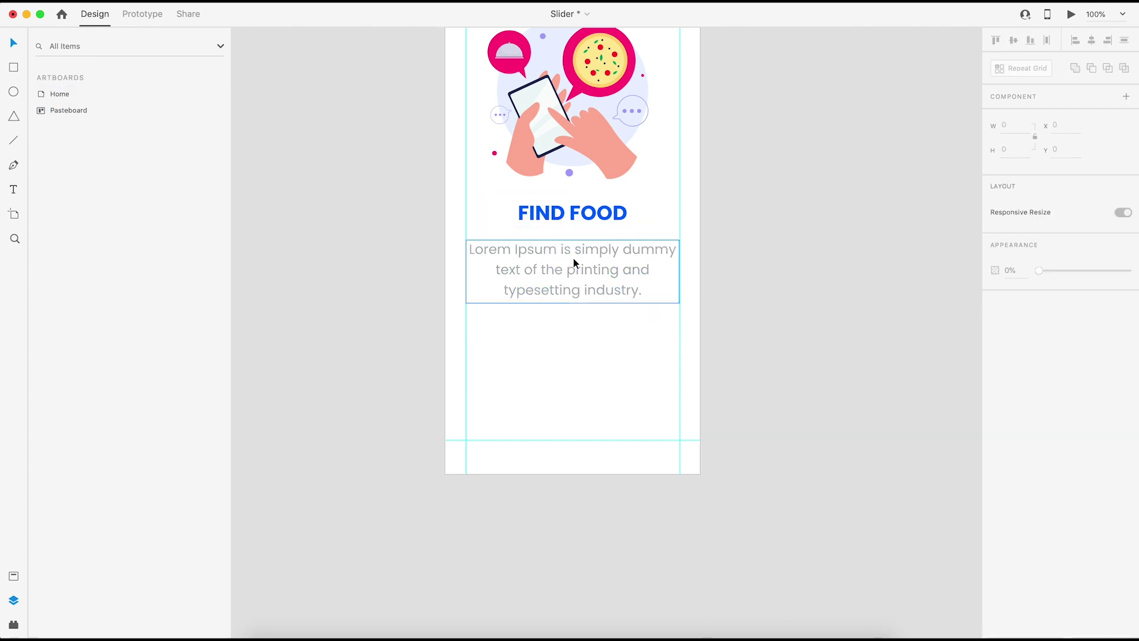
{"action": "left_click_drag", "start_coordinate": [574, 258], "coordinate": [574, 255]}
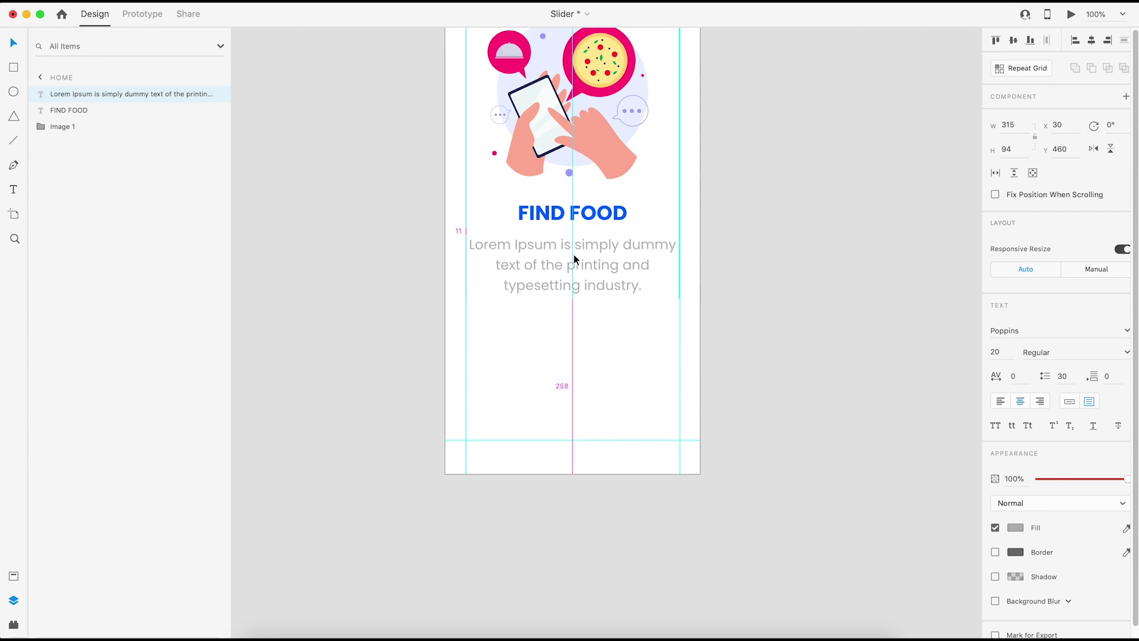
{"action": "left_click", "coordinate": [799, 276]}
Step: Draw a button rectangle between the side guides, 315 wide and 54 high, and rest it on the lower guide at Y 708
{"action": "left_click_drag", "start_coordinate": [799, 276], "coordinate": [771, 296]}
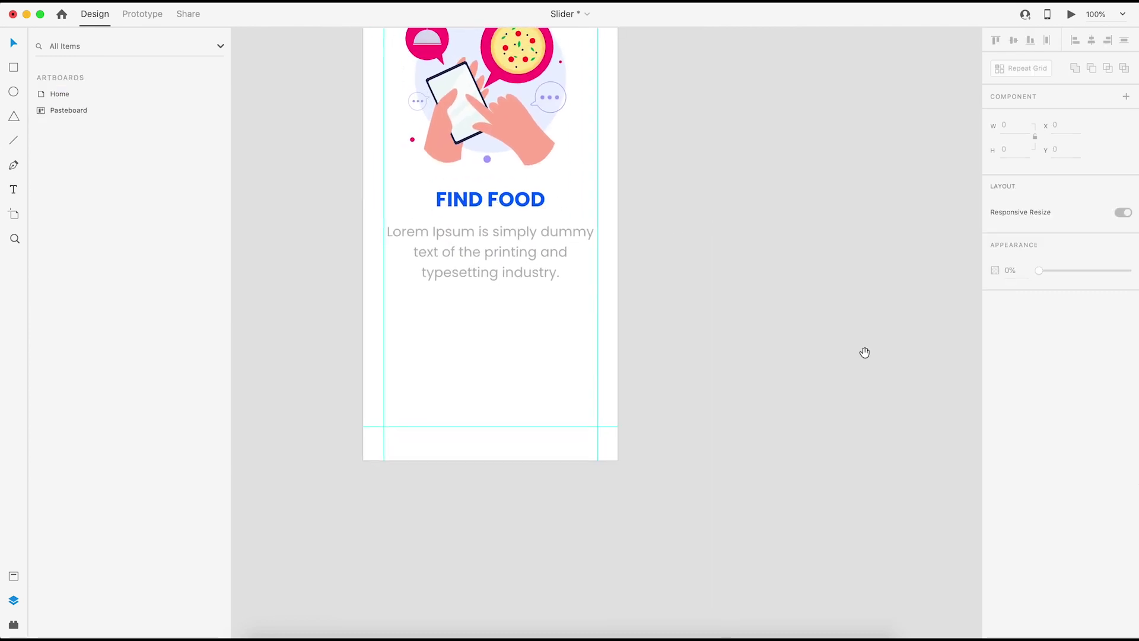
{"action": "mouse_move", "coordinate": [384, 384]}
{"action": "left_mouse_down"}
{"action": "mouse_move", "coordinate": [582, 433]}
{"action": "mouse_move", "coordinate": [596, 426]}
{"action": "left_mouse_up"}
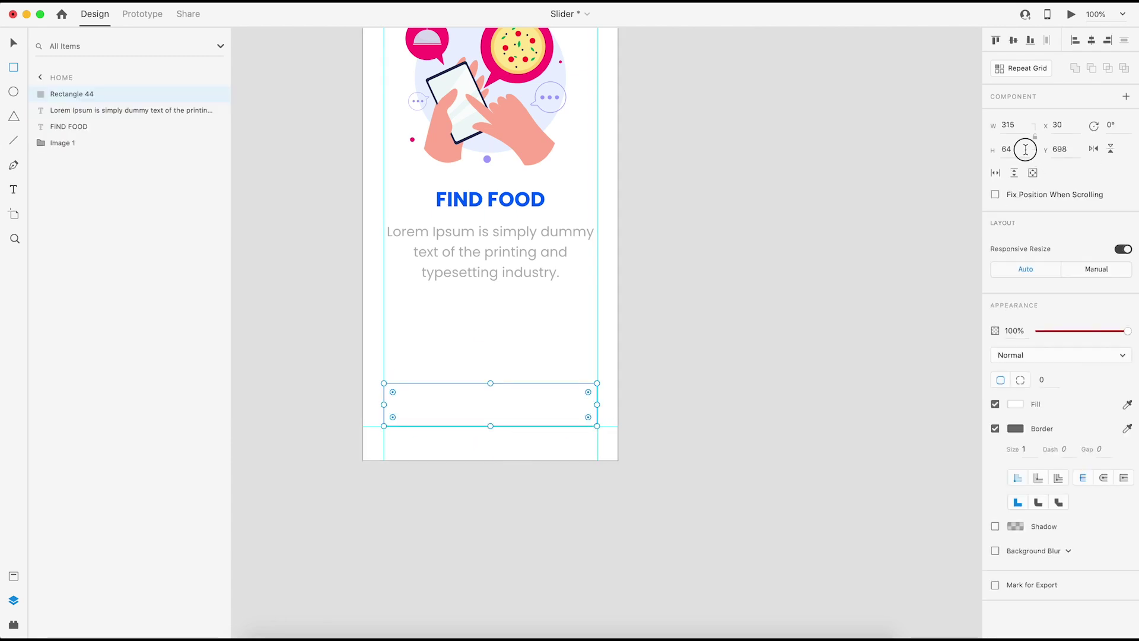
{"action": "key", "text": "Return"}
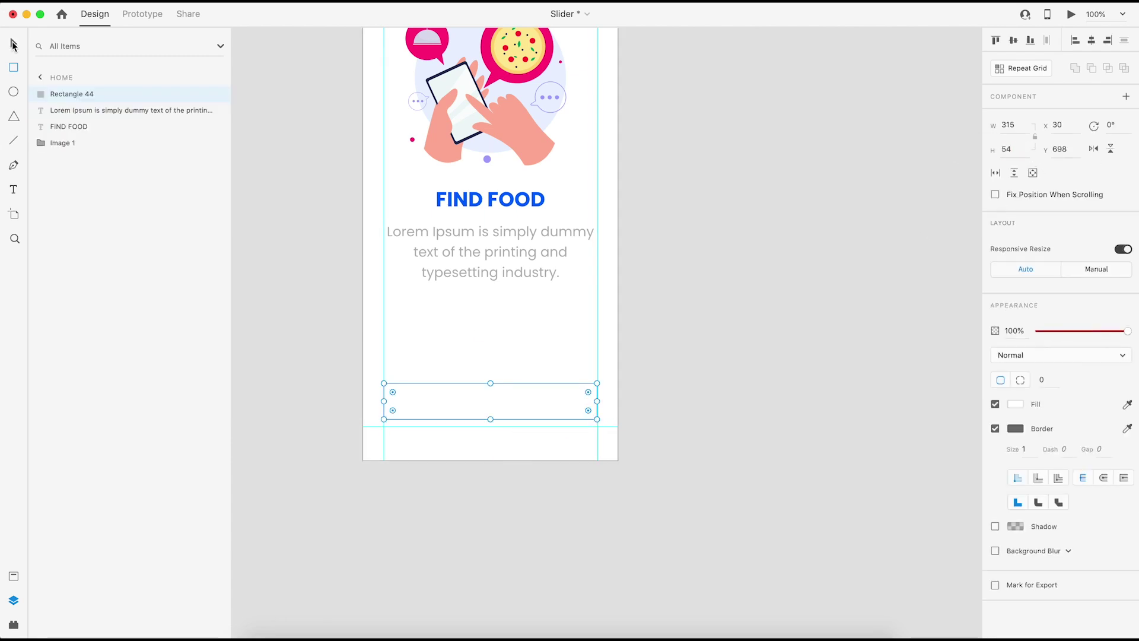
{"action": "left_click_drag", "start_coordinate": [473, 410], "coordinate": [474, 416]}
Step: Remove the button rectangle's border and round its corners with a radius of 10
{"action": "left_click", "coordinate": [996, 428]}
{"action": "left_click", "coordinate": [1046, 380]}
{"action": "type", "text": "10"}
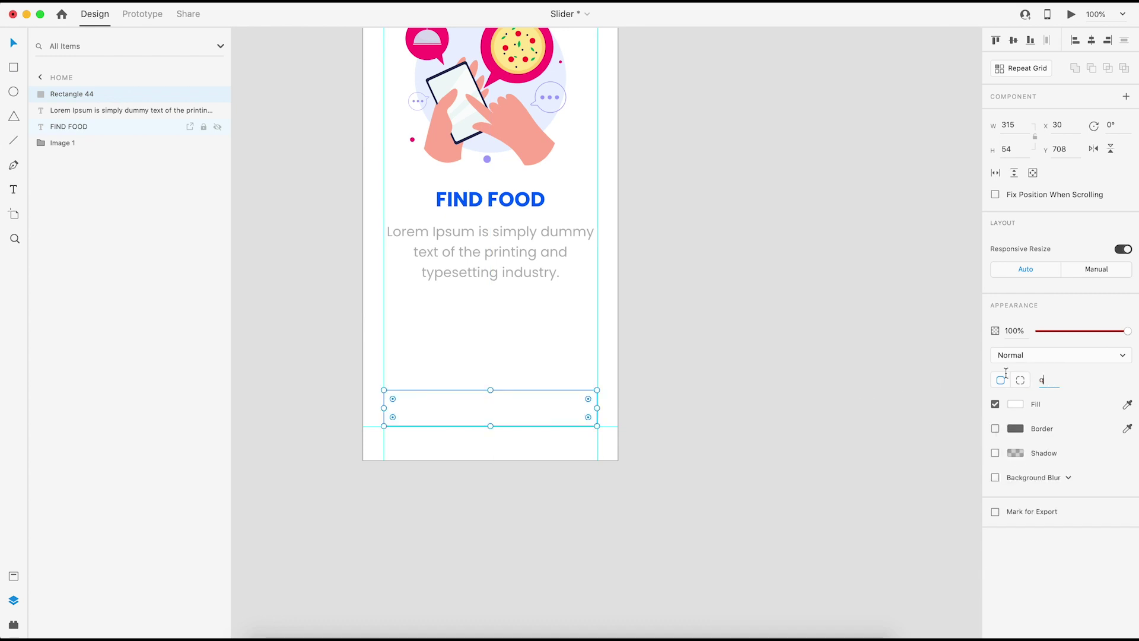
{"action": "left_click", "coordinate": [728, 388]}
{"action": "left_click", "coordinate": [555, 396]}
{"action": "left_click", "coordinate": [1044, 380]}
Step: Fill the button rectangle with the pinkish red used in the illustration
{"action": "left_click", "coordinate": [1015, 404]}
{"action": "left_click_drag", "start_coordinate": [931, 395], "coordinate": [940, 332]}
{"action": "left_click", "coordinate": [797, 306]}
Step: Add the text label "Next" on the pink button
{"action": "left_click_drag", "start_coordinate": [823, 385], "coordinate": [941, 357]}
{"action": "key", "text": "t"}
{"action": "left_click", "coordinate": [582, 396]}
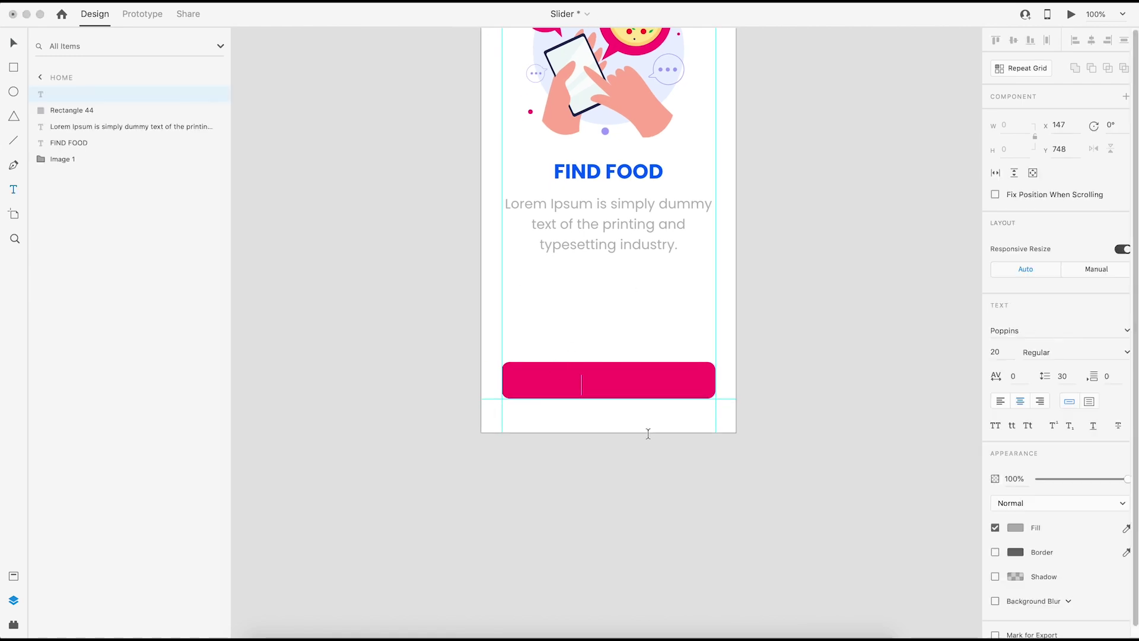
{"action": "type", "text": "Next"}
Step: Format the Next label in Bold weight with a white fill
{"action": "double_click", "coordinate": [575, 387]}
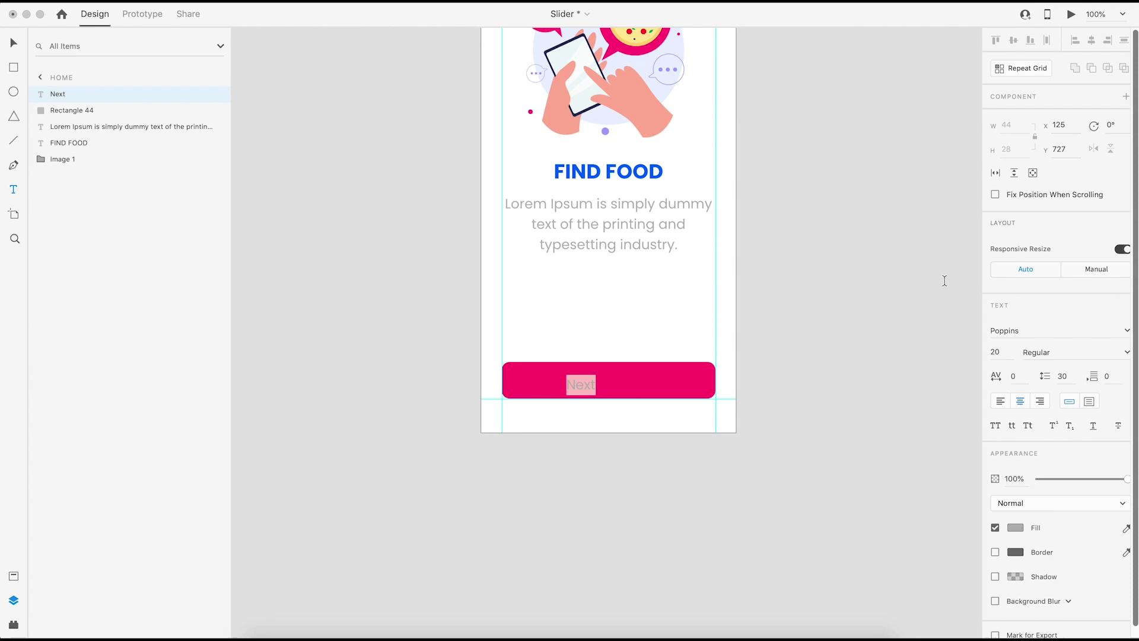
{"action": "left_click", "coordinate": [1127, 353]}
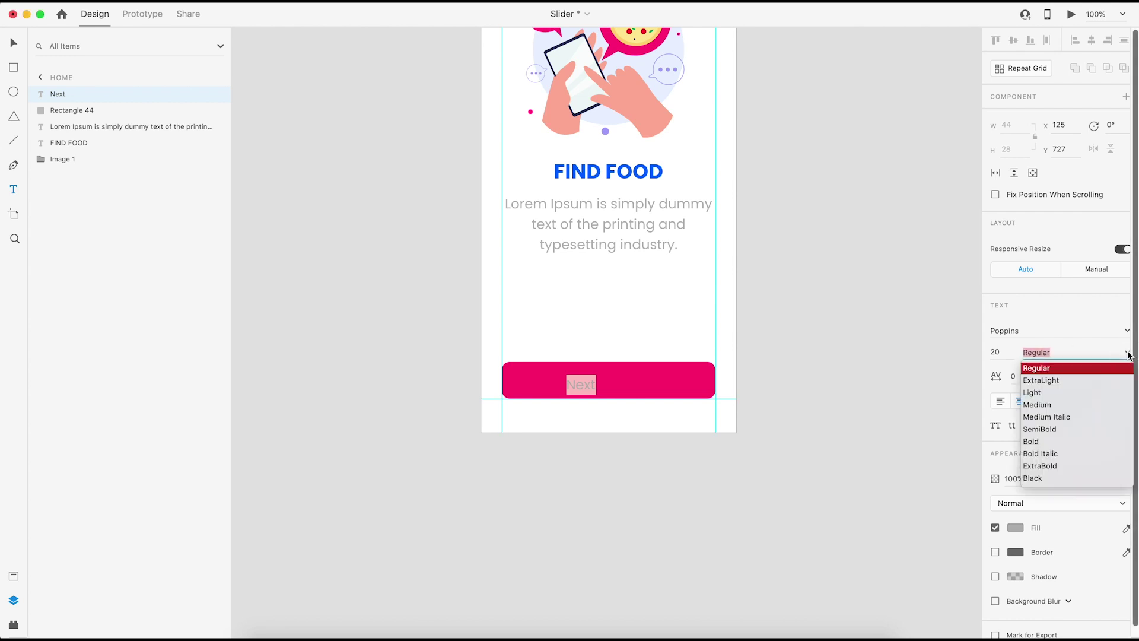
{"action": "left_click", "coordinate": [1033, 441]}
{"action": "left_click", "coordinate": [1014, 527]}
{"action": "left_click_drag", "start_coordinate": [903, 520], "coordinate": [842, 445]}
{"action": "left_click", "coordinate": [559, 318]}
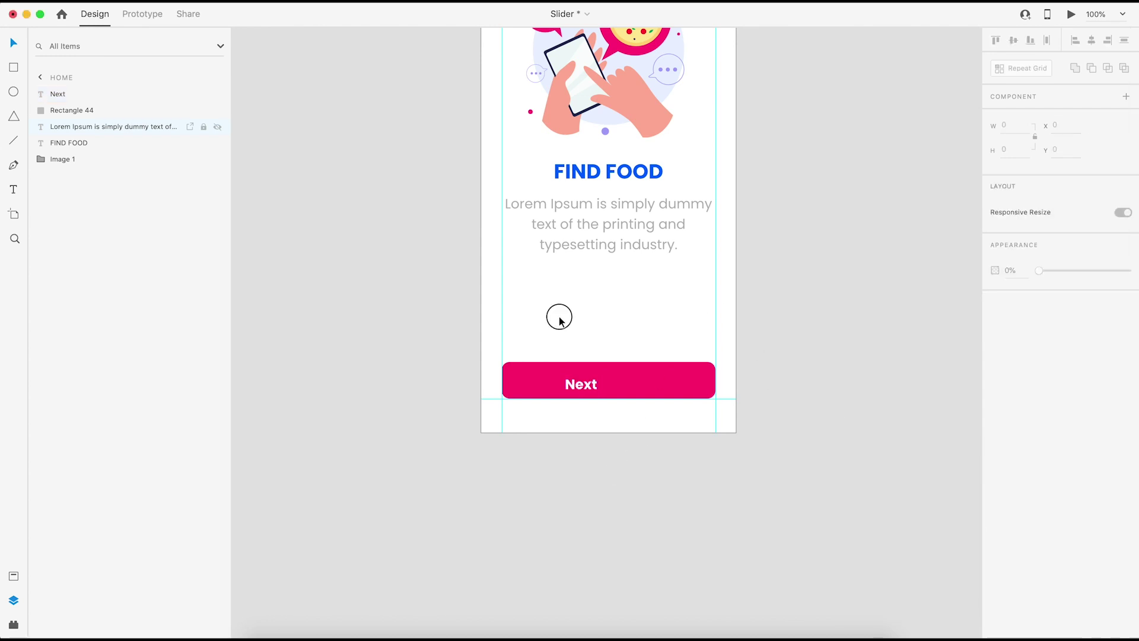
Step: Centre the Next label and the button rectangle on each other horizontally and vertically
{"action": "left_click_drag", "start_coordinate": [559, 320], "coordinate": [597, 400]}
{"action": "left_click", "coordinate": [1091, 39]}
{"action": "left_click", "coordinate": [1013, 40]}
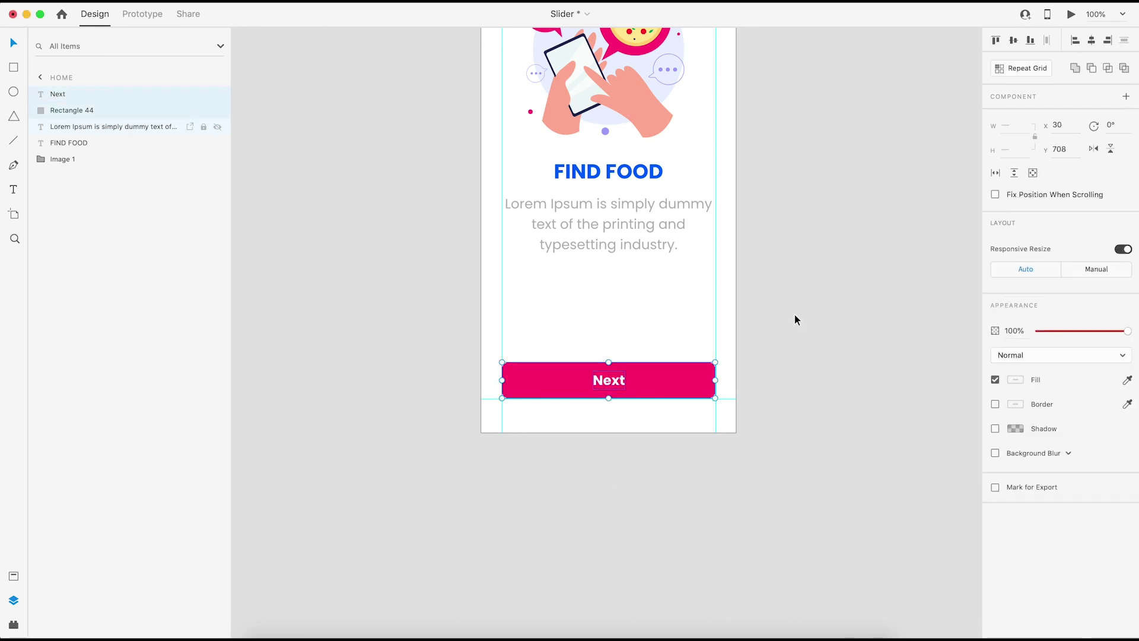
{"action": "left_click", "coordinate": [811, 287]}
{"action": "left_click_drag", "start_coordinate": [798, 343], "coordinate": [694, 405]}
{"action": "key", "text": "super+minus"}
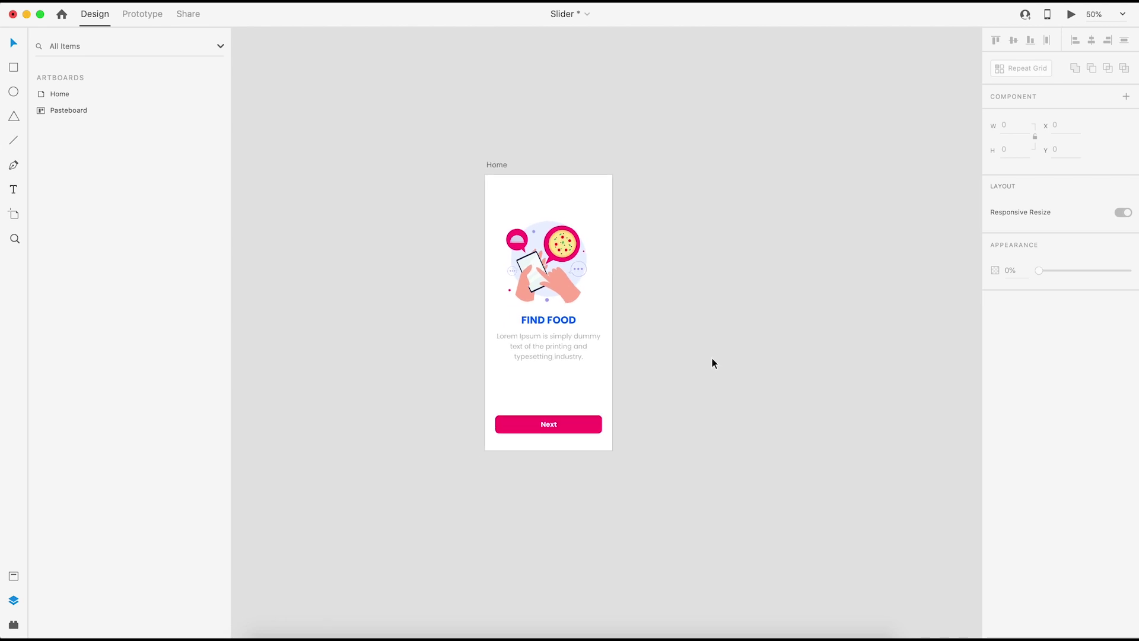
{"action": "key", "text": "super+plus"}
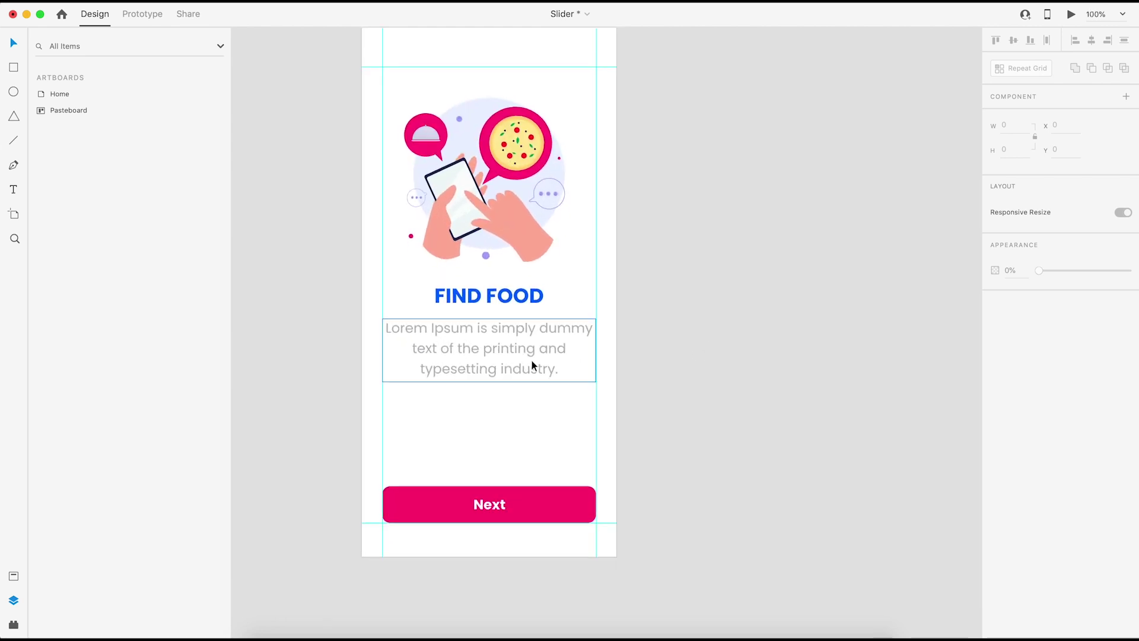
{"action": "left_click", "coordinate": [521, 366]}
{"action": "left_click_drag", "start_coordinate": [493, 383], "coordinate": [489, 383]}
{"action": "key", "text": "super+z"}
{"action": "left_click", "coordinate": [713, 384]}
Step: Duplicate the Home artboard to make a second onboarding screen beside it
{"action": "key", "text": "super+minus"}
{"action": "scroll", "coordinate": [736, 339], "scroll_direction": "right", "scroll_amount": 2}
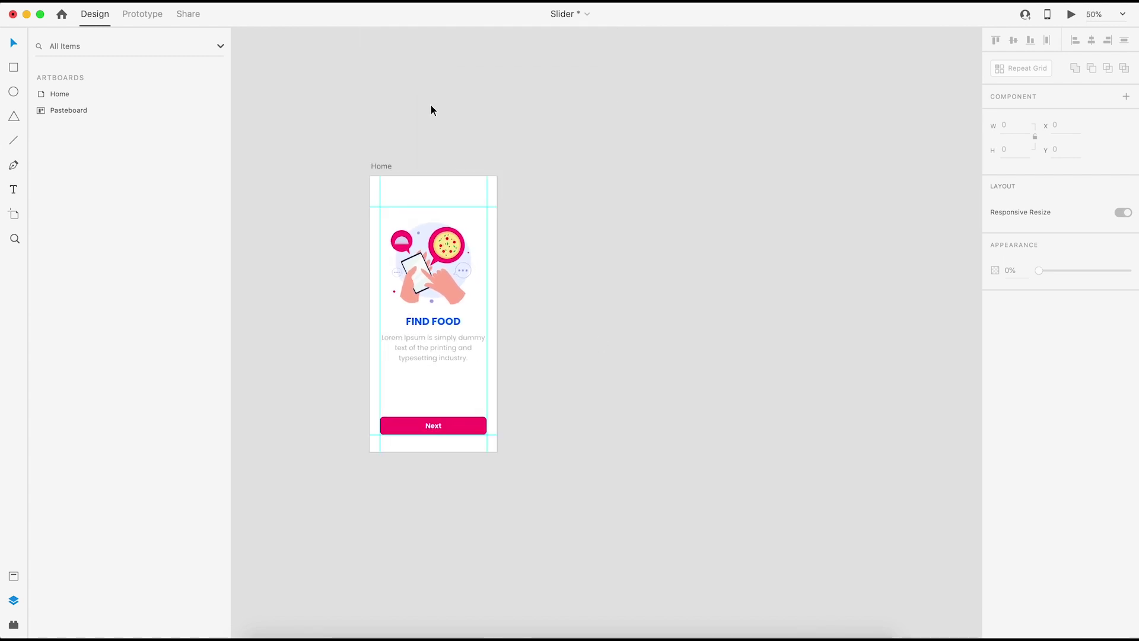
{"action": "left_click", "coordinate": [379, 165]}
{"action": "key", "text": "super+d"}
{"action": "left_click", "coordinate": [721, 192]}
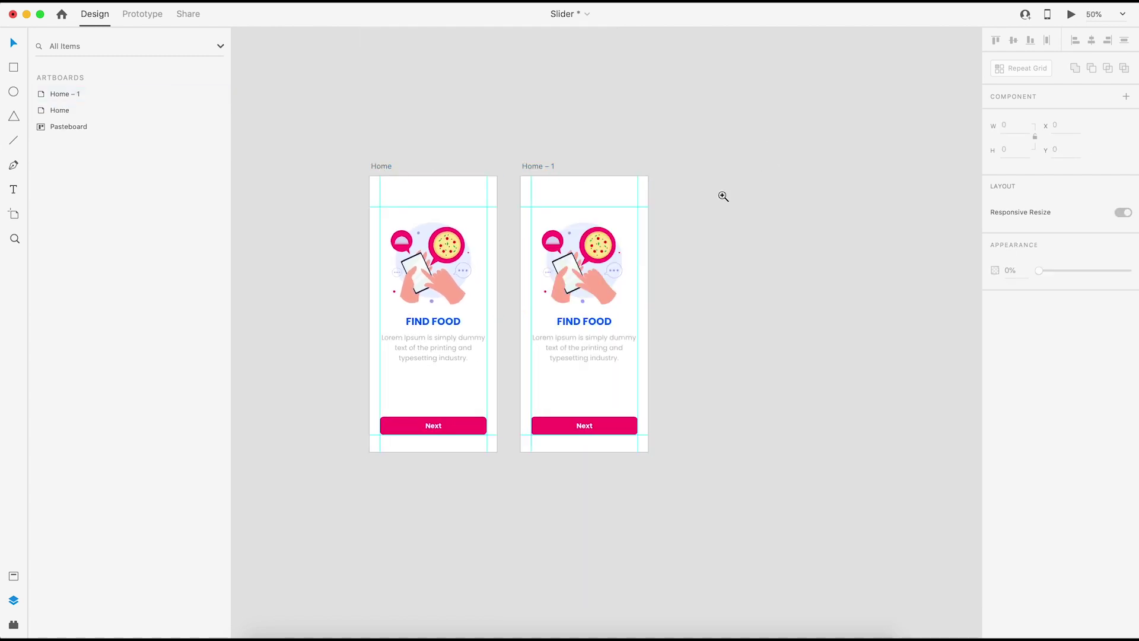
Step: Change the heading on the Home – 1 artboard to "ADD ADDRESS"
{"action": "double_click", "coordinate": [568, 321]}
{"action": "key", "text": "super+a"}
{"action": "type", "text": "AD"}
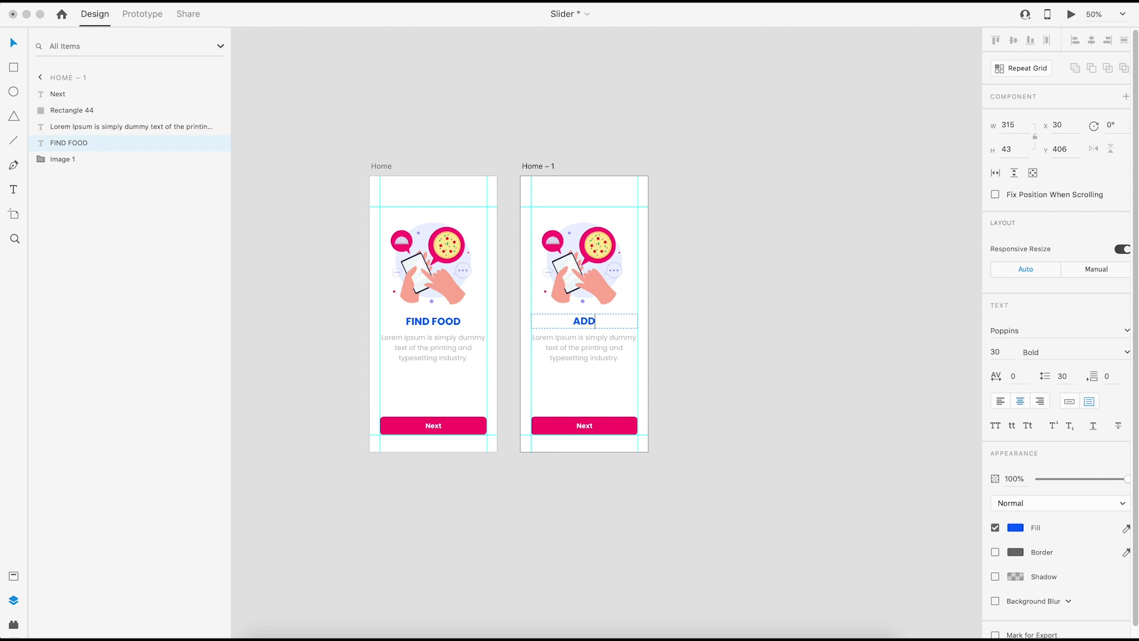
{"action": "type", "text": "D S"}
{"action": "key", "text": "BackSpace"}
{"action": "type", "text": "AD"}
{"action": "type", "text": "DERE"}
{"action": "key", "text": "BackSpace"}
{"action": "key", "text": "BackSpace"}
{"action": "key", "text": "BackSpace"}
{"action": "type", "text": "RESS"}
{"action": "key", "text": "Escape"}
{"action": "key", "text": "Escape"}
Step: Replace the phone illustration on the Home – 1 artboard with a copy of the house illustration from the pasteboard
{"action": "key", "text": "super+minus"}
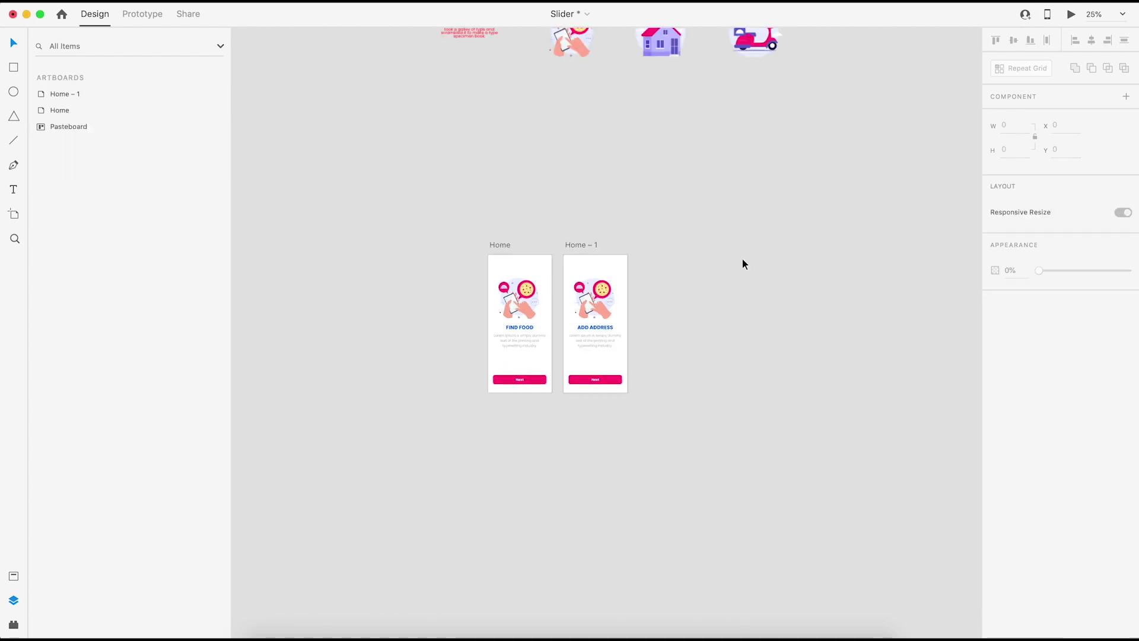
{"action": "scroll", "coordinate": [742, 258], "scroll_direction": "up", "scroll_amount": 5}
{"action": "left_click", "coordinate": [659, 255]}
{"action": "scroll", "coordinate": [734, 288], "scroll_direction": "down", "scroll_amount": 4}
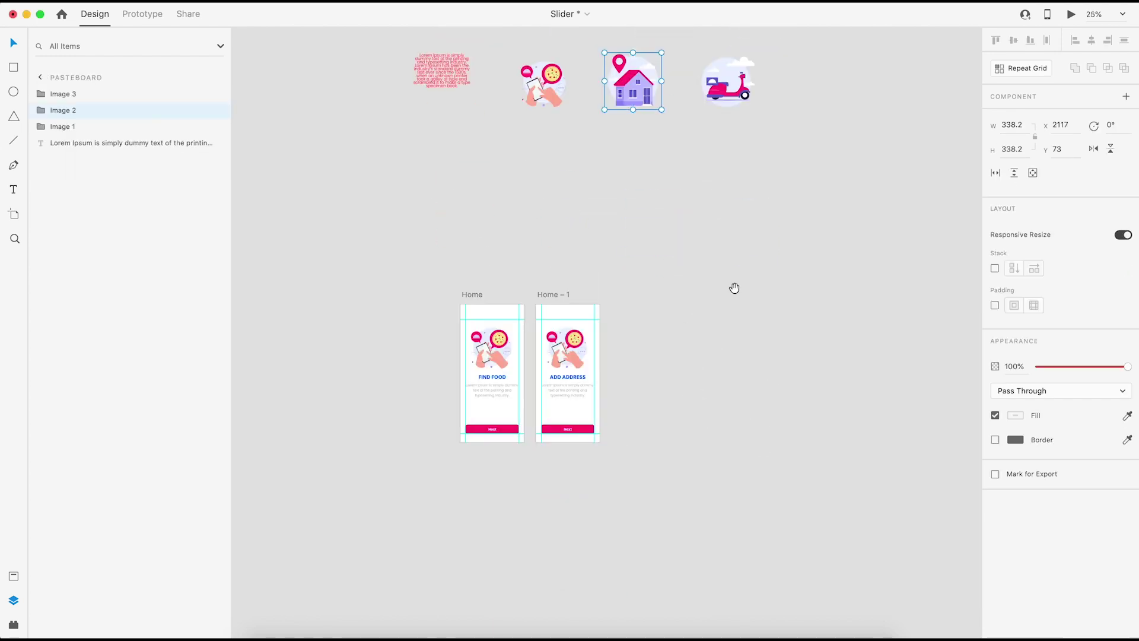
{"action": "left_click", "coordinate": [555, 297]}
{"action": "key", "text": "super+v"}
{"action": "key", "text": "super+plus"}
{"action": "key", "text": "super+plus"}
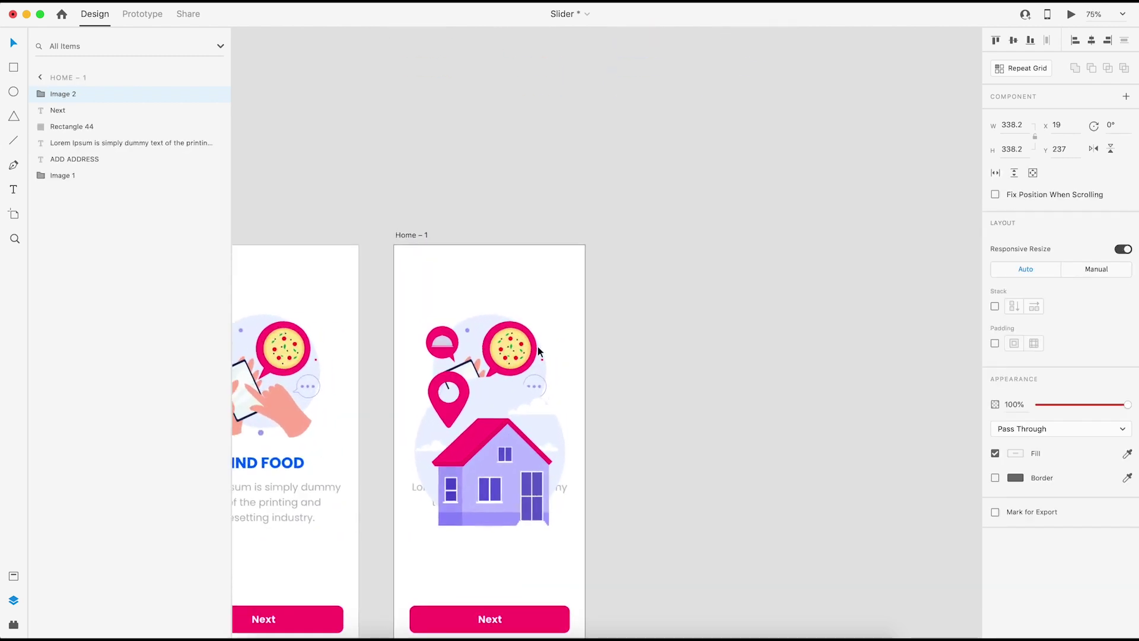
{"action": "left_click", "coordinate": [509, 349]}
{"action": "key", "text": "Delete"}
Step: Move the house illustration above the ADD ADDRESS heading and scale it to fit between the side guides
{"action": "left_click", "coordinate": [482, 423]}
{"action": "left_click_drag", "start_coordinate": [483, 423], "coordinate": [484, 351]}
{"action": "left_click_drag", "start_coordinate": [583, 464], "coordinate": [574, 447]}
{"action": "left_click", "coordinate": [649, 435]}
{"action": "left_click", "coordinate": [532, 402]}
{"action": "key", "text": "super+minus"}
{"action": "key", "text": "super+minus"}
{"action": "left_click", "coordinate": [618, 373]}
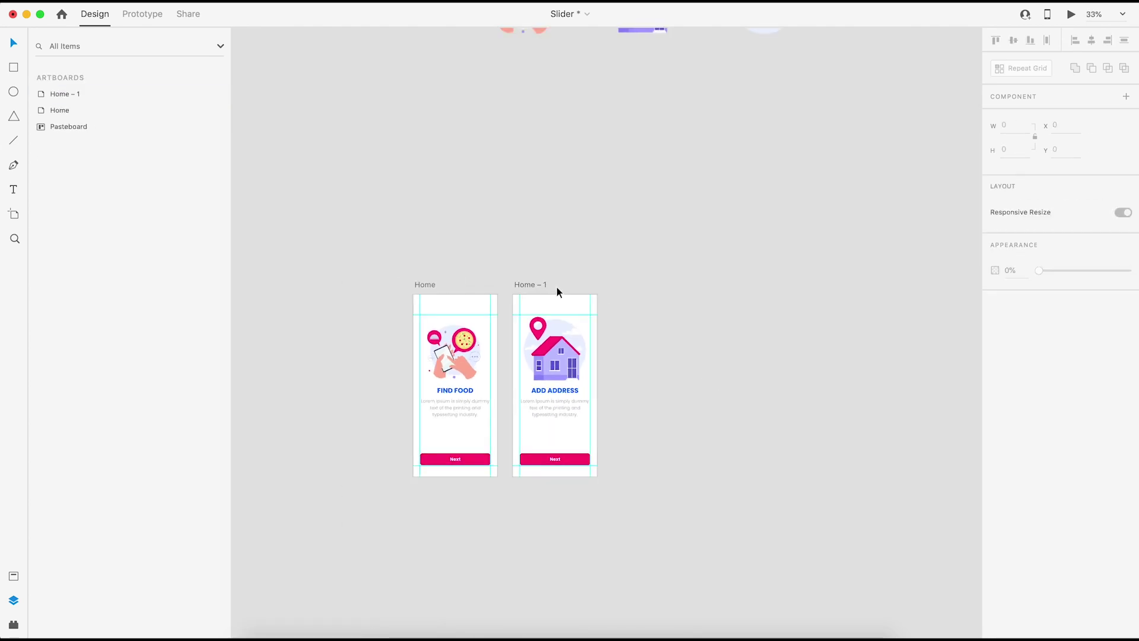
Step: Duplicate the Home – 1 artboard to make a third onboarding screen
{"action": "left_click", "coordinate": [526, 286]}
{"action": "key", "text": "super+d"}
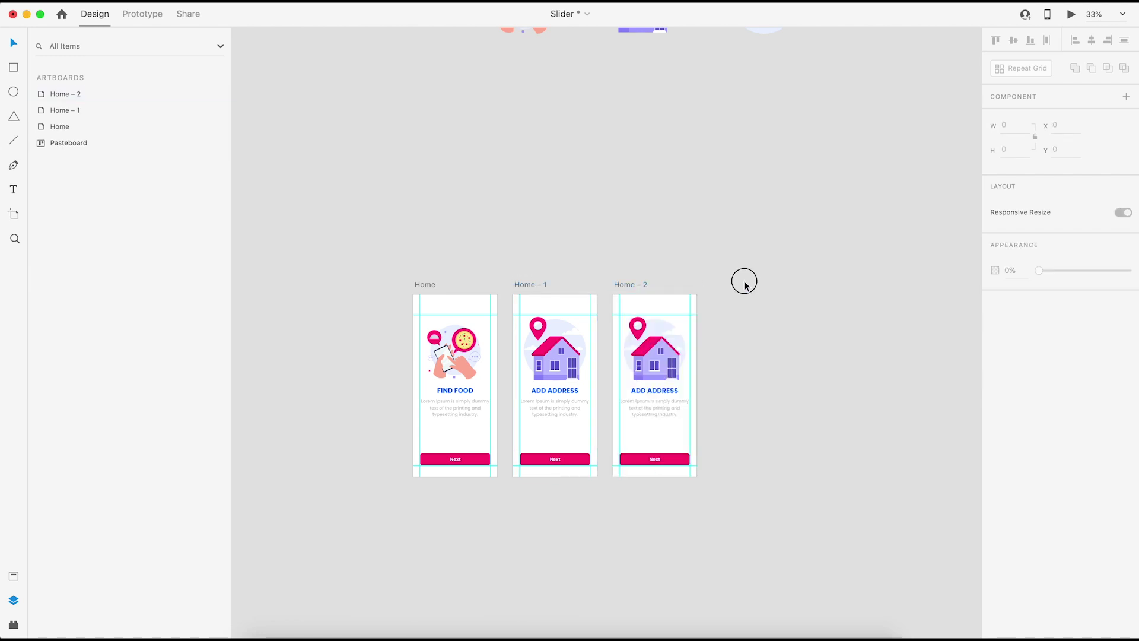
{"action": "scroll", "coordinate": [697, 290], "scroll_direction": "up", "scroll_amount": 5}
{"action": "left_click_drag", "start_coordinate": [698, 290], "coordinate": [697, 294]}
Step: Replace the house illustration on the Home – 2 artboard with a copy of the scooter illustration from the pasteboard
{"action": "left_click", "coordinate": [655, 177]}
{"action": "left_click_drag", "start_coordinate": [711, 338], "coordinate": [761, 116]}
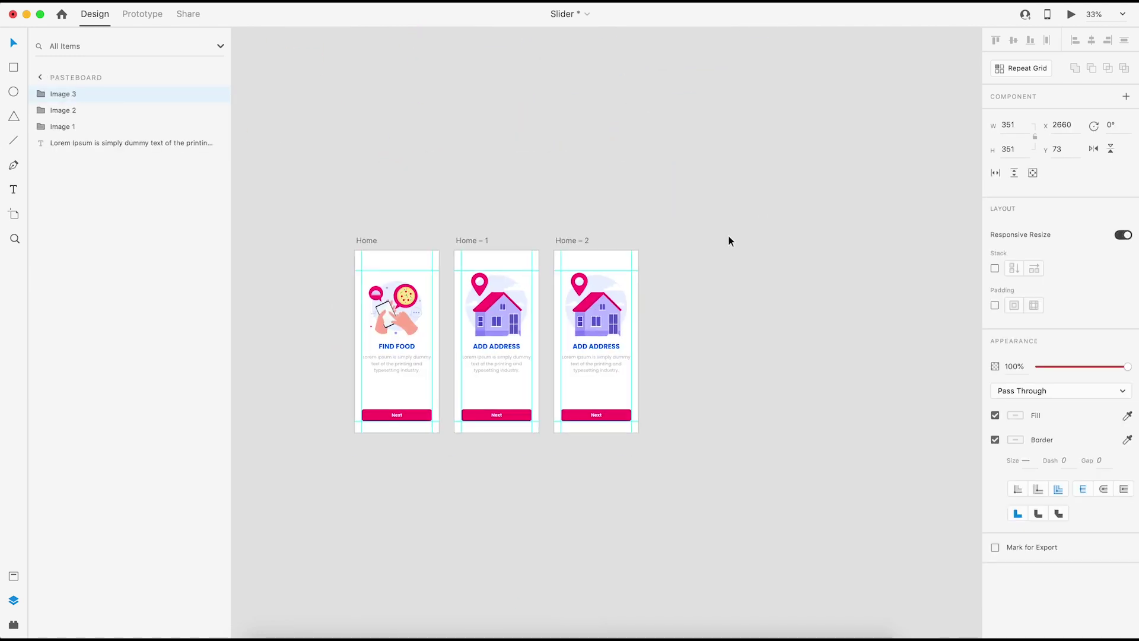
{"action": "key", "text": "super+plus"}
{"action": "key", "text": "super+plus"}
{"action": "key", "text": "super+plus"}
{"action": "key", "text": "super+plus"}
{"action": "left_click", "coordinate": [583, 264]}
{"action": "key", "text": "super+v"}
{"action": "left_click", "coordinate": [597, 131]}
{"action": "key", "text": "Delete"}
Step: Scale the scooter illustration down to fit between the side guides of the Home – 2 artboard
{"action": "key", "text": "super+equal"}
{"action": "left_click", "coordinate": [529, 300]}
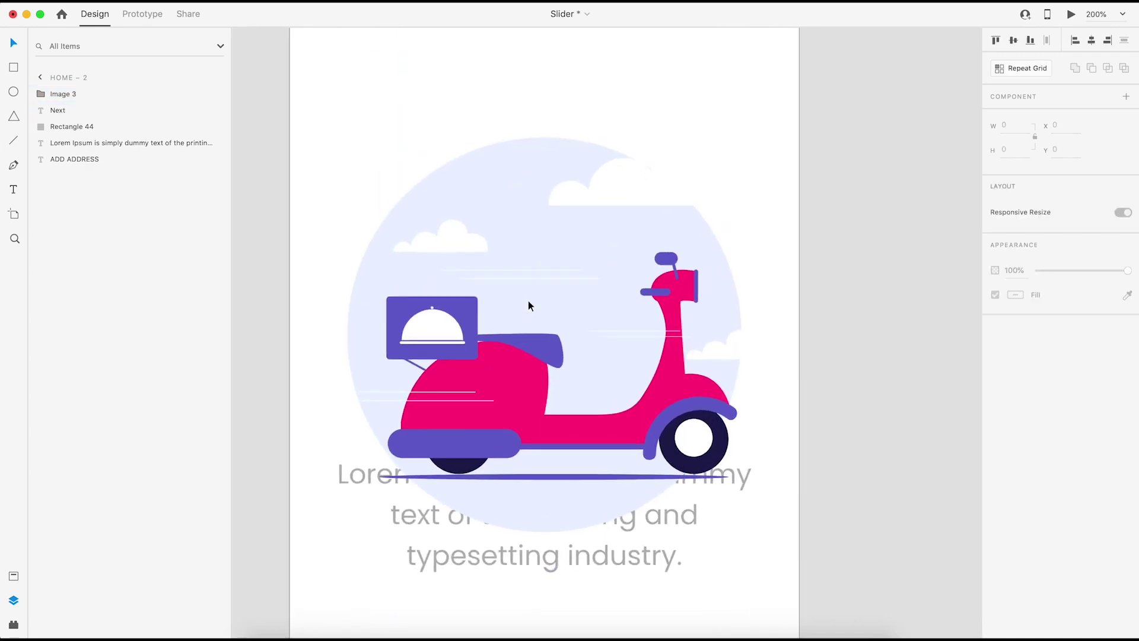
{"action": "key", "text": "super+minus"}
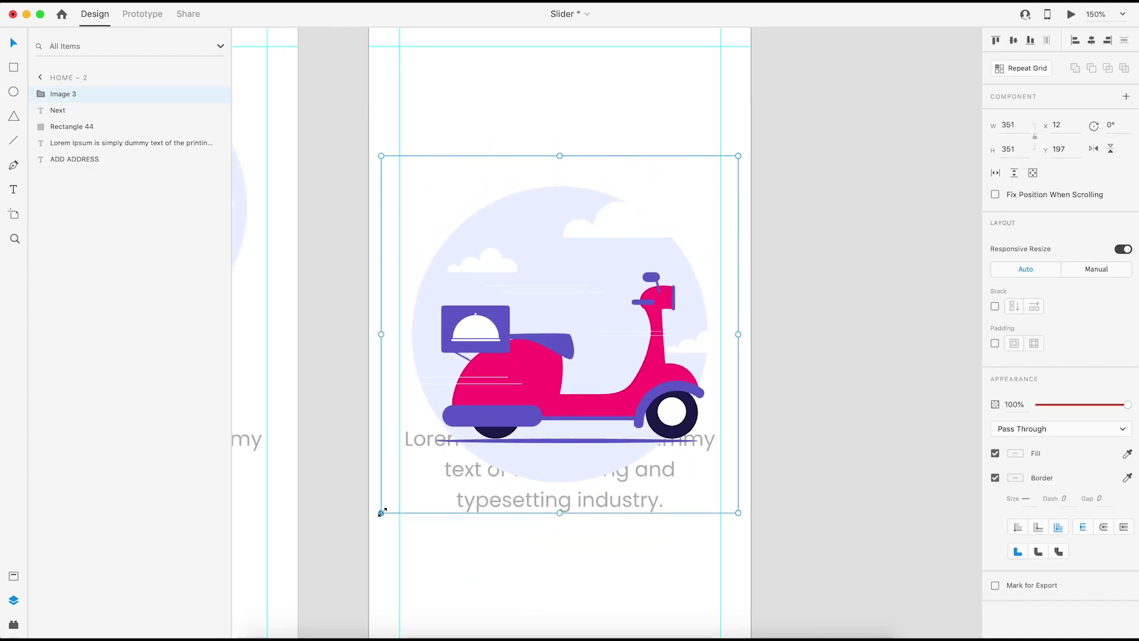
{"action": "left_click_drag", "start_coordinate": [381, 512], "coordinate": [399, 494]}
{"action": "left_click_drag", "start_coordinate": [740, 498], "coordinate": [721, 476]}
{"action": "left_click", "coordinate": [831, 436]}
{"action": "key", "text": "super+minus"}
{"action": "key", "text": "super+minus"}
Step: Align the scooter illustration vertically by its middle with the house illustration on Home – 1
{"action": "left_click", "coordinate": [591, 338]}
{"action": "left_click", "coordinate": [381, 287], "text": "shift"}
{"action": "left_click", "coordinate": [1013, 42]}
{"action": "left_click", "coordinate": [741, 207]}
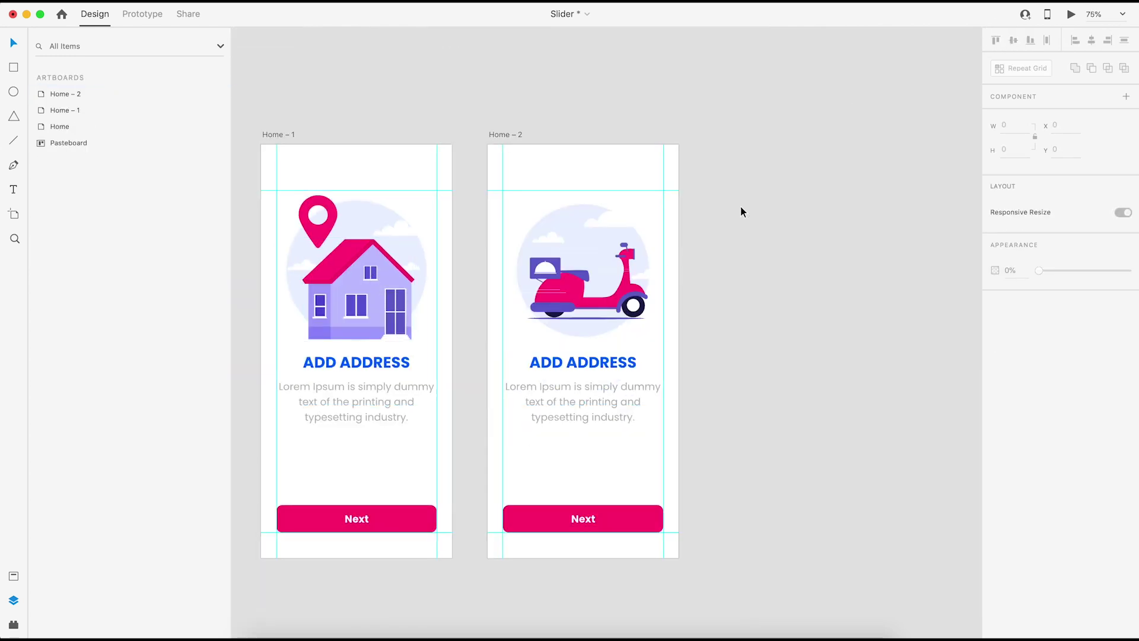
Step: Change the heading on the Home – 2 artboard to "DELIVERY"
{"action": "double_click", "coordinate": [603, 355]}
{"action": "type", "text": "DELIVARY"}
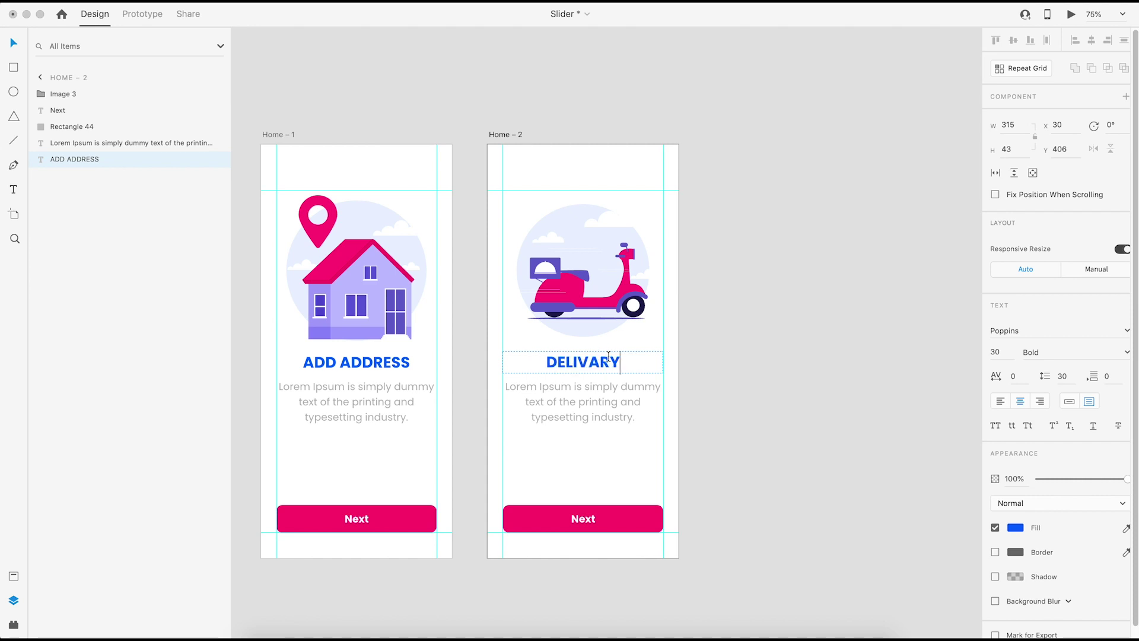
{"action": "key", "text": "Escape"}
{"action": "left_click", "coordinate": [701, 371]}
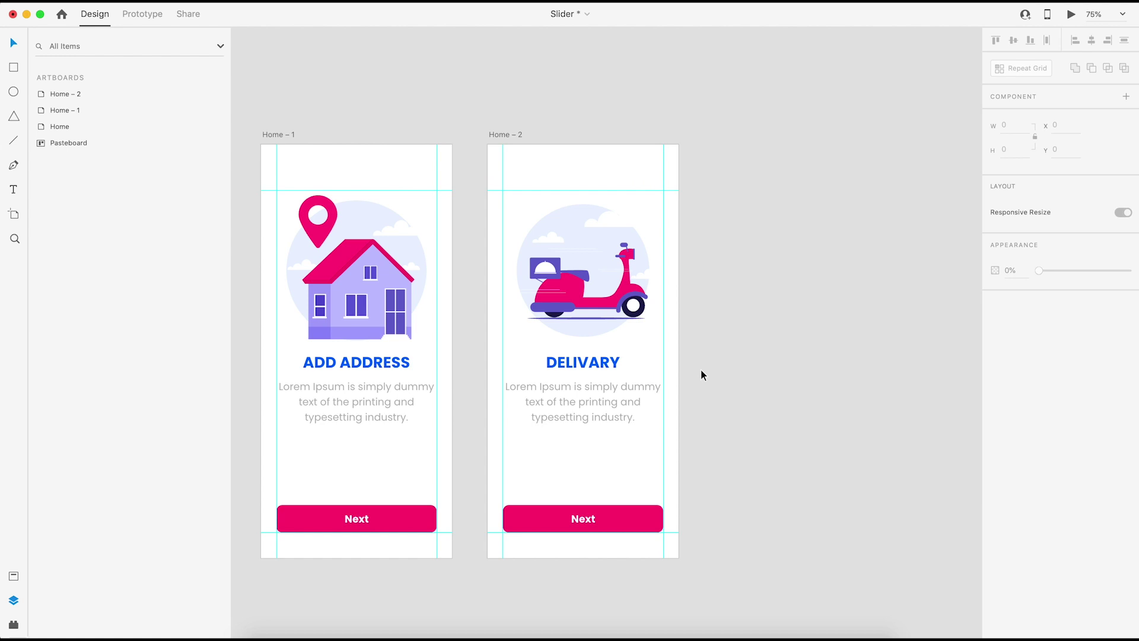
{"action": "left_click", "coordinate": [591, 362]}
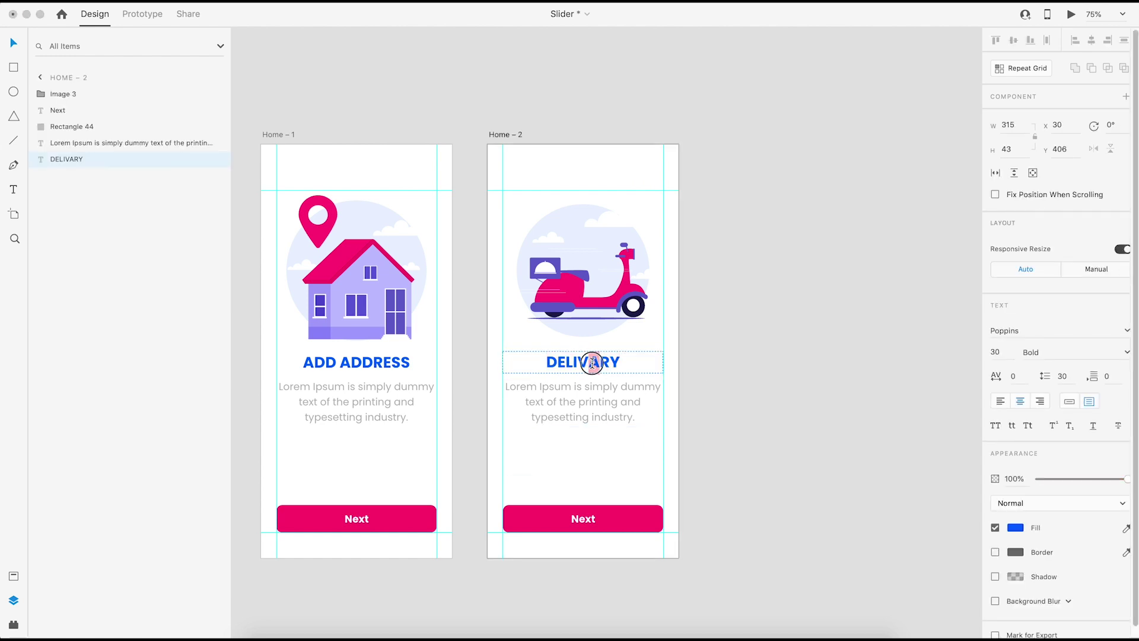
{"action": "type", "text": "E"}
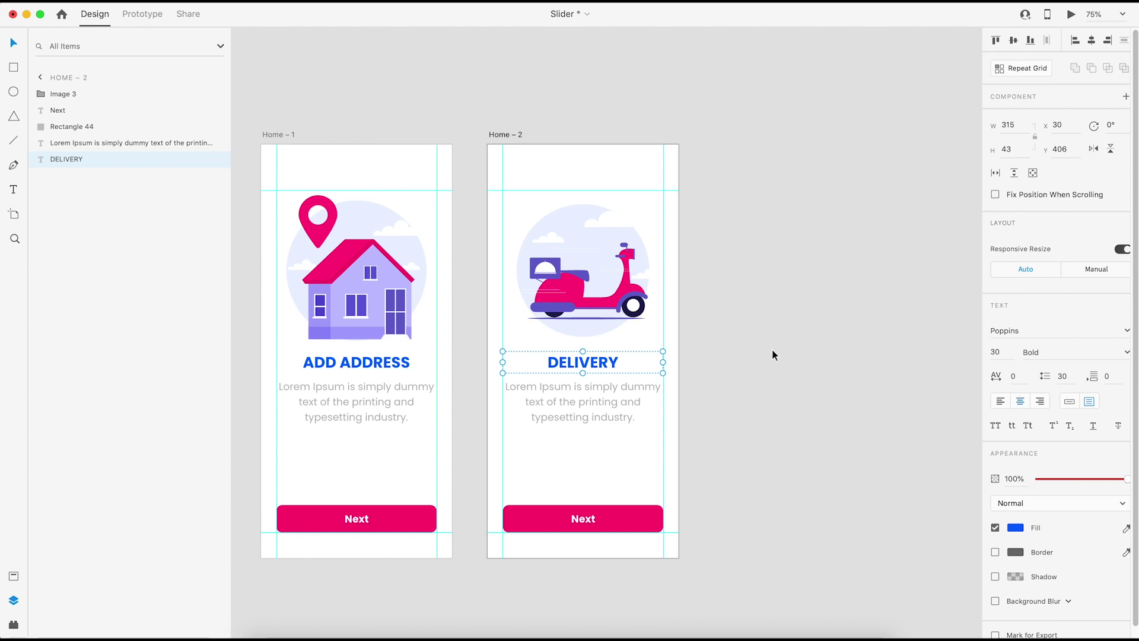
Step: Spread the Home, Home – 1 and Home – 2 artboards apart with wide horizontal gaps between them
{"action": "scroll", "coordinate": [771, 350], "scroll_direction": "down", "scroll_amount": 5}
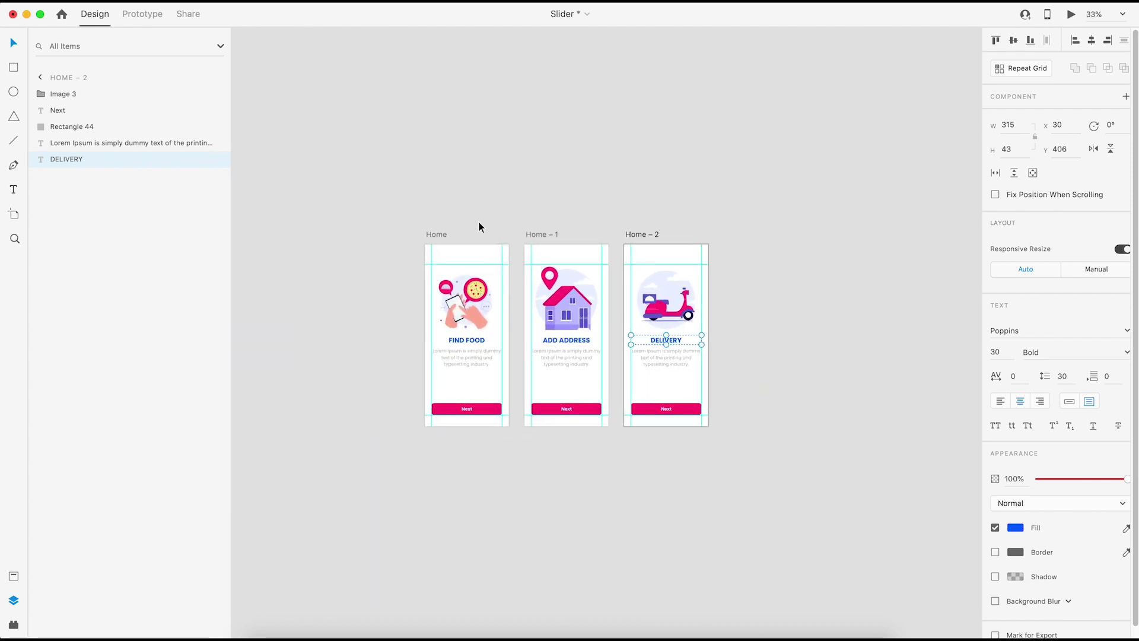
{"action": "left_click", "coordinate": [436, 236]}
{"action": "left_click_drag", "start_coordinate": [432, 228], "coordinate": [269, 138]}
{"action": "left_click_drag", "start_coordinate": [539, 233], "coordinate": [557, 148]}
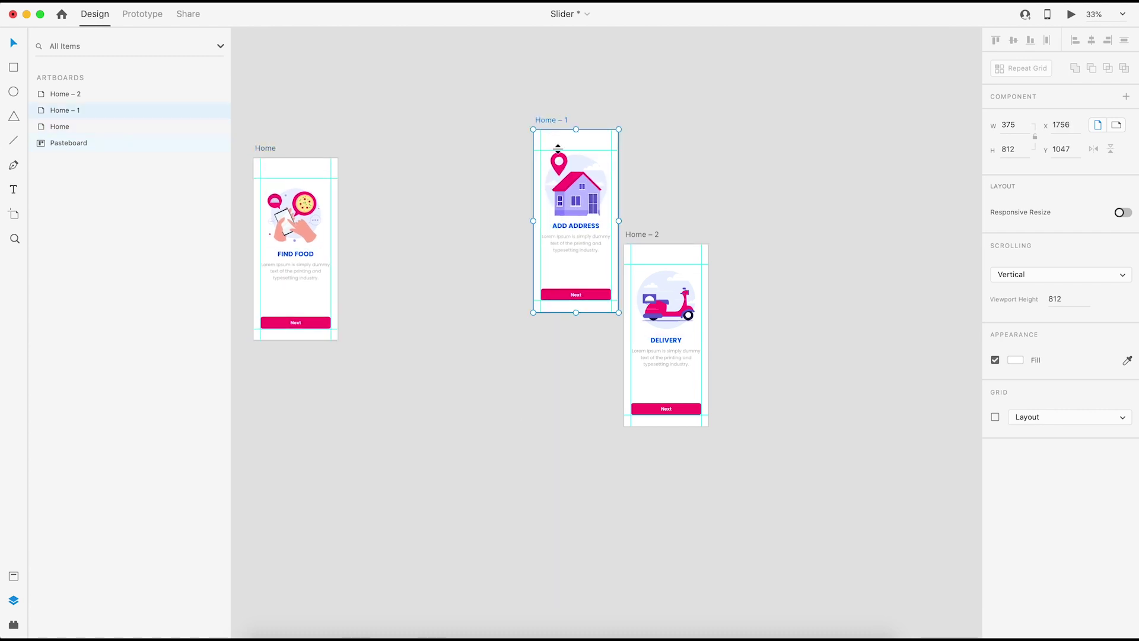
{"action": "left_click_drag", "start_coordinate": [646, 239], "coordinate": [813, 261]}
{"action": "left_click_drag", "start_coordinate": [563, 121], "coordinate": [580, 131]}
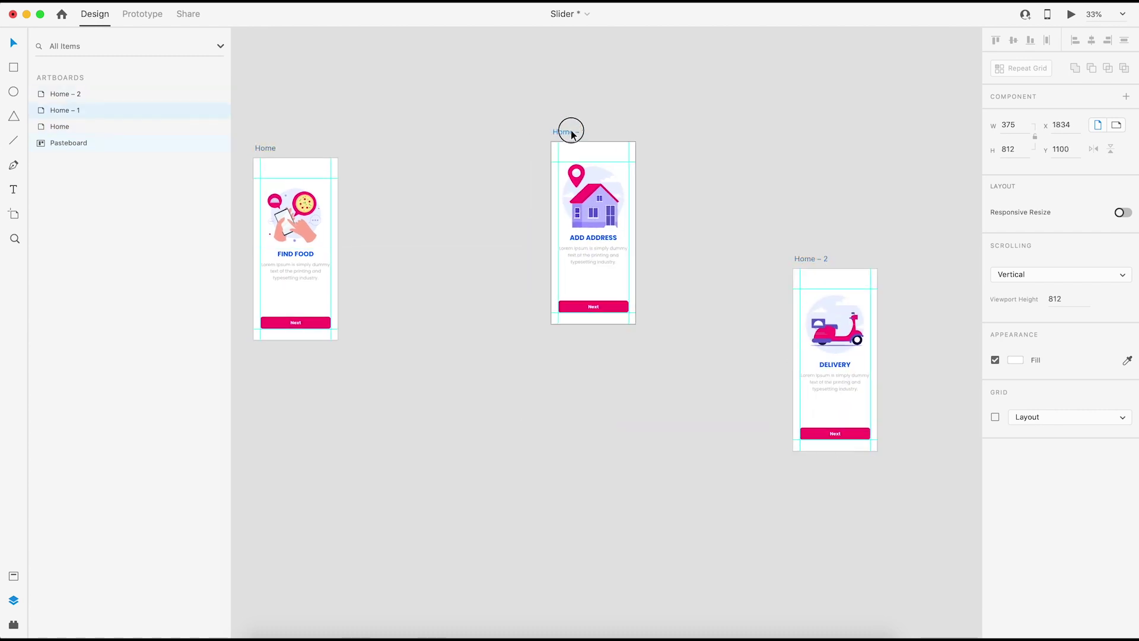
Step: Move the spaced-out artboards vertically so that all three sit roughly in one row
{"action": "left_click", "coordinate": [369, 225]}
{"action": "left_click_drag", "start_coordinate": [419, 249], "coordinate": [578, 315]}
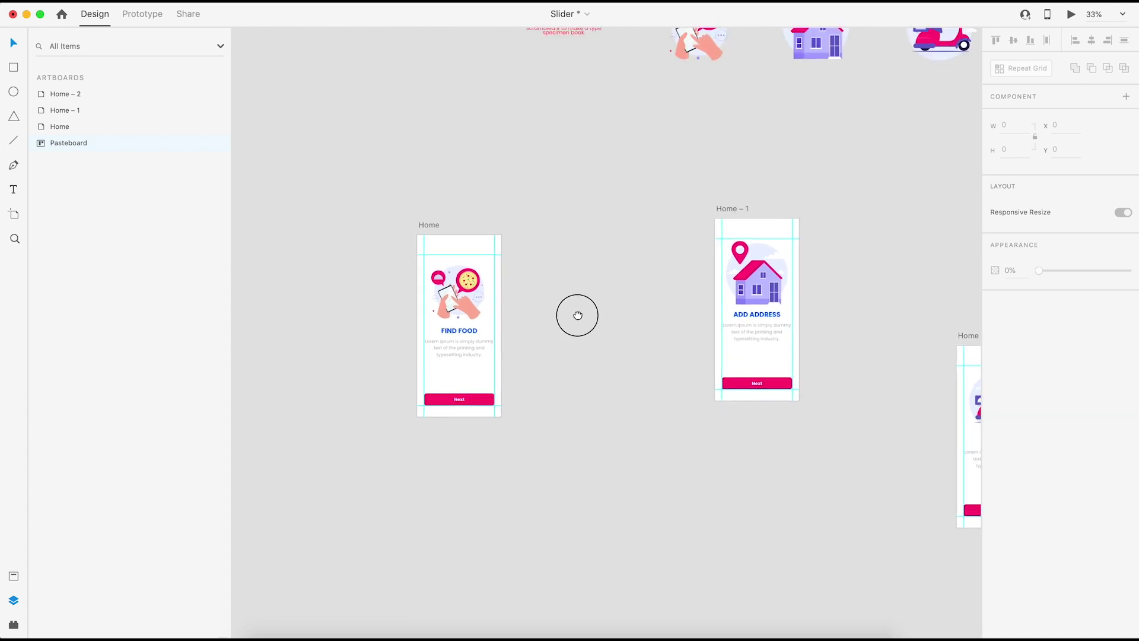
{"action": "left_click_drag", "start_coordinate": [610, 355], "coordinate": [593, 298]}
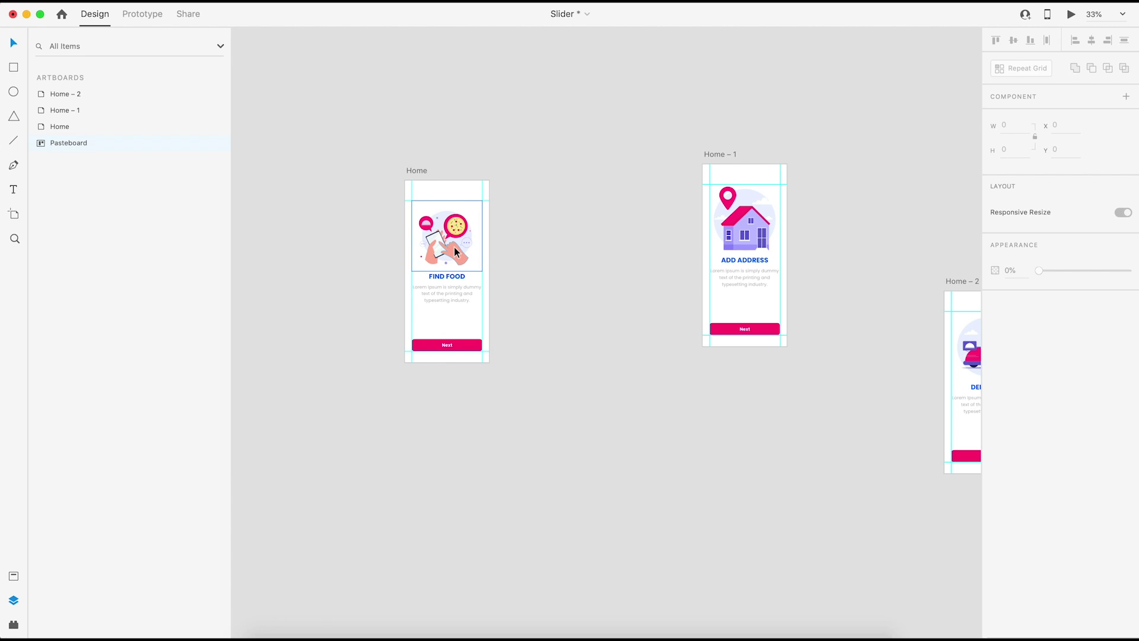
{"action": "left_click_drag", "start_coordinate": [564, 265], "coordinate": [494, 312]}
{"action": "left_click_drag", "start_coordinate": [895, 337], "coordinate": [916, 225]}
{"action": "left_click_drag", "start_coordinate": [345, 225], "coordinate": [356, 202]}
{"action": "left_click", "coordinate": [388, 184]}
Step: Group the illustrations of all three artboards and nudge the Home – 2 artboard slightly upward
{"action": "left_click", "coordinate": [371, 273]}
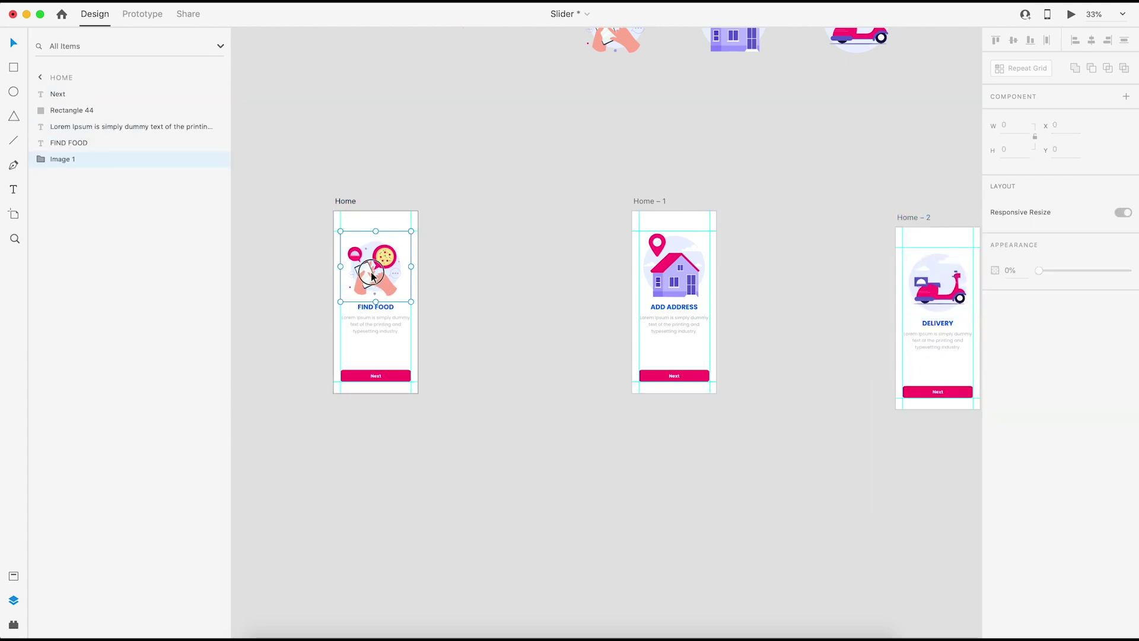
{"action": "left_click", "coordinate": [700, 272], "text": "shift"}
{"action": "left_click", "coordinate": [927, 281], "text": "shift"}
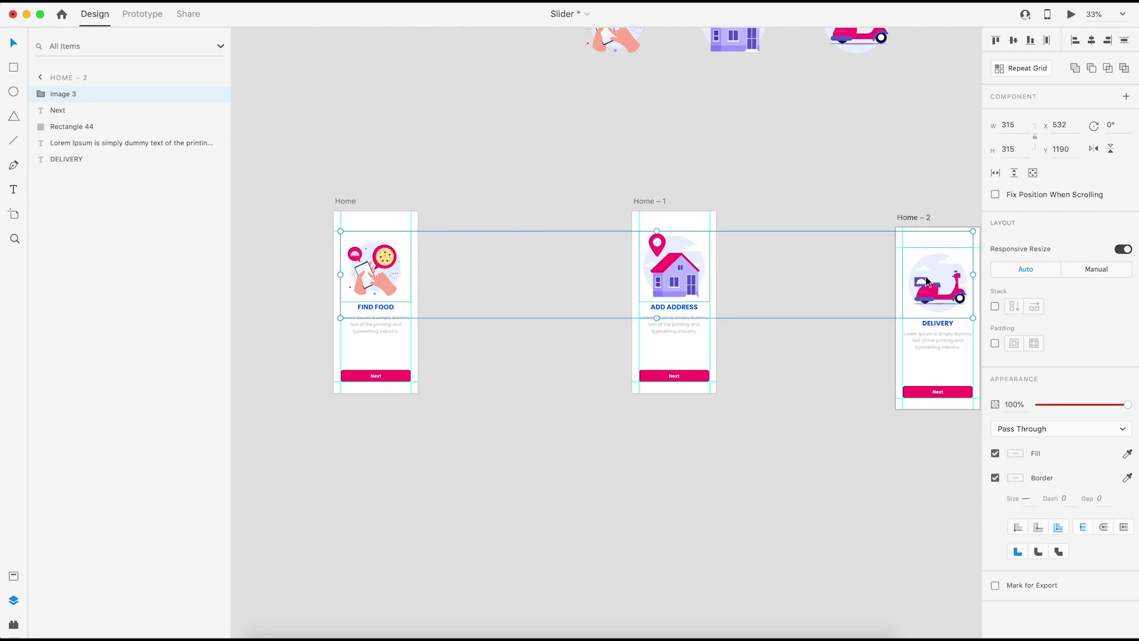
{"action": "key", "text": "super+g"}
{"action": "left_click", "coordinate": [905, 216]}
{"action": "left_click_drag", "start_coordinate": [907, 218], "coordinate": [906, 208]}
Step: Rename the group of illustrations as Image
{"action": "left_click", "coordinate": [369, 269]}
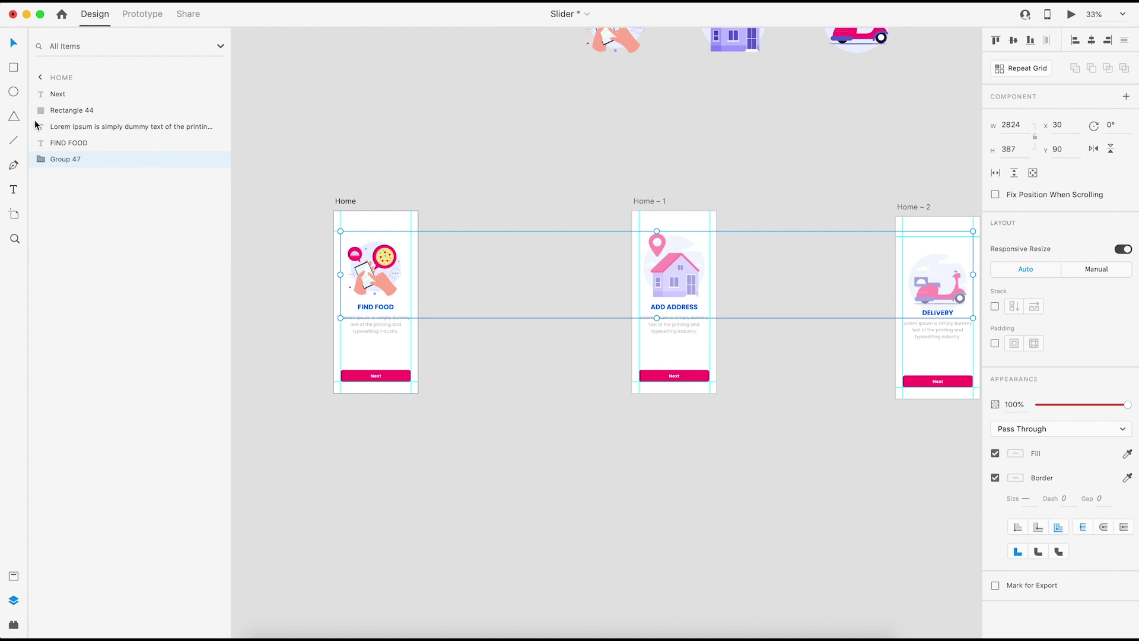
{"action": "double_click", "coordinate": [64, 158]}
{"action": "key", "text": "BackSpace"}
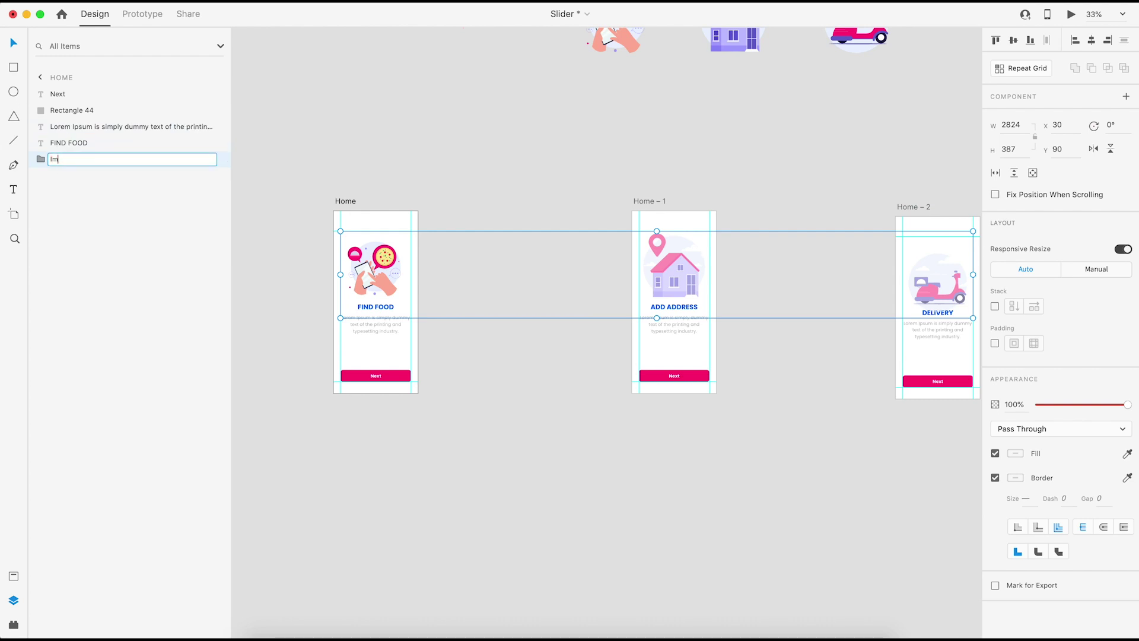
{"action": "left_click", "coordinate": [322, 383]}
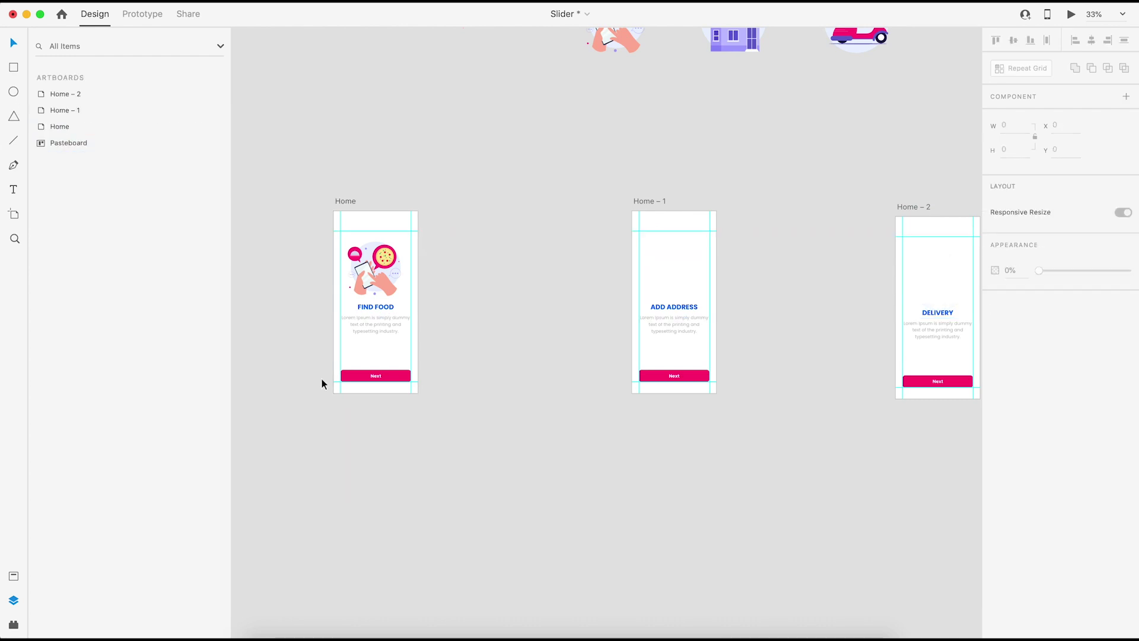
{"action": "left_click", "coordinate": [376, 307]}
{"action": "left_click", "coordinate": [654, 308], "text": "shift"}
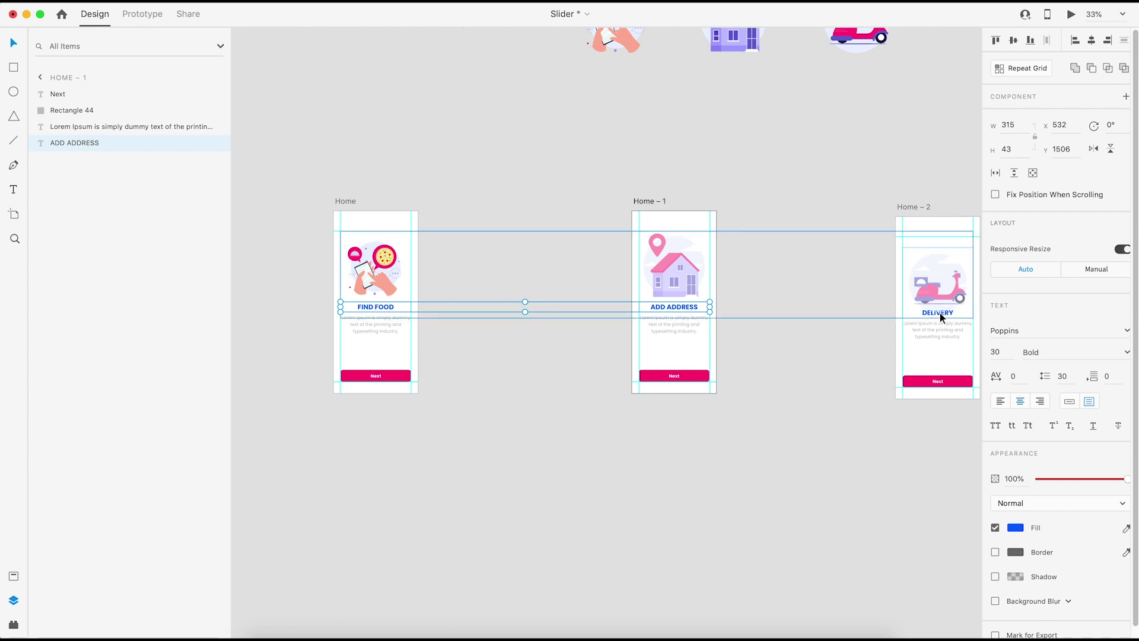
{"action": "left_click", "coordinate": [940, 315], "text": "shift"}
{"action": "key", "text": "Escape"}
Step: Group the FIND FOOD, ADD ADDRESS and DELIVERY headings and name the group Title
{"action": "left_click", "coordinate": [930, 312]}
{"action": "left_click", "coordinate": [692, 308], "text": "shift"}
{"action": "left_click", "coordinate": [390, 308], "text": "shift"}
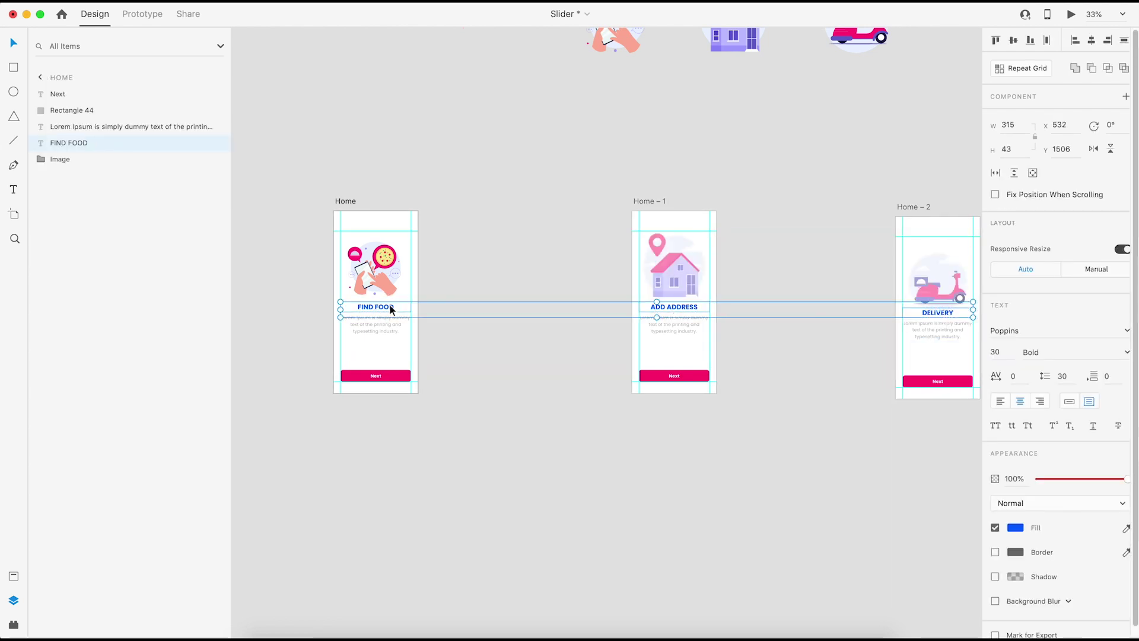
{"action": "key", "text": "super+g"}
{"action": "double_click", "coordinate": [72, 144]}
{"action": "type", "text": "T"}
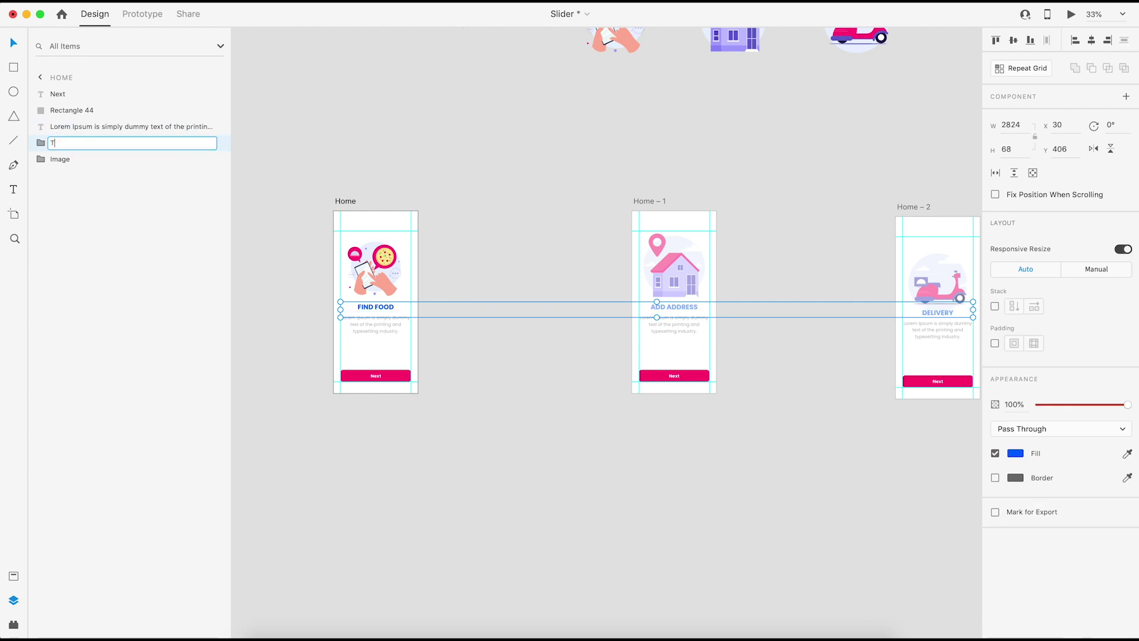
{"action": "type", "text": "itle"}
{"action": "left_click", "coordinate": [367, 365]}
Step: Group the description texts of the three artboards and name the group Description
{"action": "left_click", "coordinate": [370, 325]}
{"action": "left_click", "coordinate": [676, 331], "text": "shift"}
{"action": "left_click", "coordinate": [920, 333], "text": "shift"}
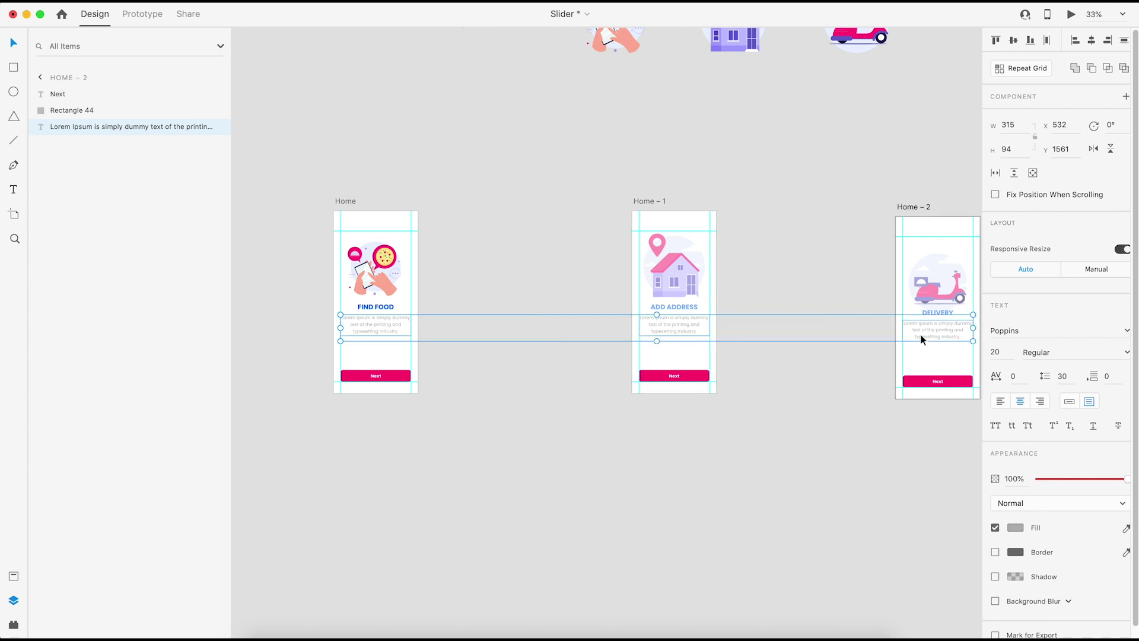
{"action": "key", "text": "super+g"}
{"action": "double_click", "coordinate": [69, 132]}
{"action": "type", "text": "Descri"}
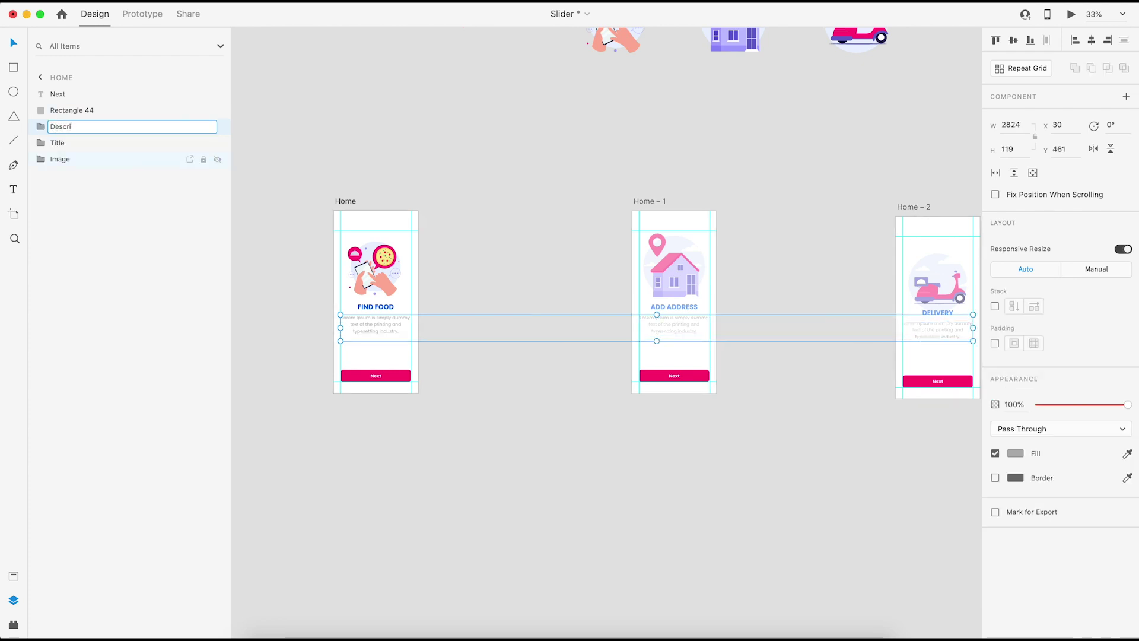
{"action": "type", "text": "ption"}
{"action": "left_click", "coordinate": [533, 143]}
Step: Align the Home, Home – 1 and Home – 2 artboards vertically by their middles
{"action": "left_click", "coordinate": [346, 201]}
{"action": "left_click", "coordinate": [649, 201], "text": "shift"}
{"action": "left_click", "coordinate": [915, 207], "text": "shift"}
{"action": "left_click", "coordinate": [1015, 42]}
{"action": "left_click", "coordinate": [832, 119]}
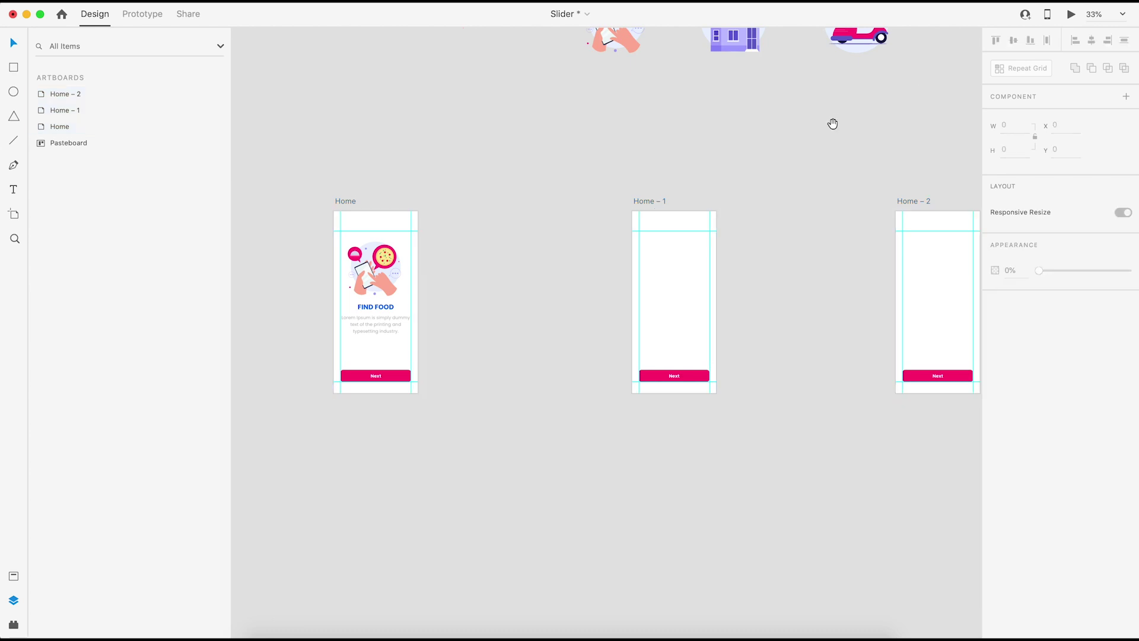
Step: Select the Image, Title and Description groups on the Home artboard in turn to check what each one contains
{"action": "scroll", "coordinate": [427, 257], "scroll_direction": "left", "scroll_amount": 3}
{"action": "left_click", "coordinate": [462, 252]}
{"action": "scroll", "coordinate": [537, 331], "scroll_direction": "left", "scroll_amount": 2}
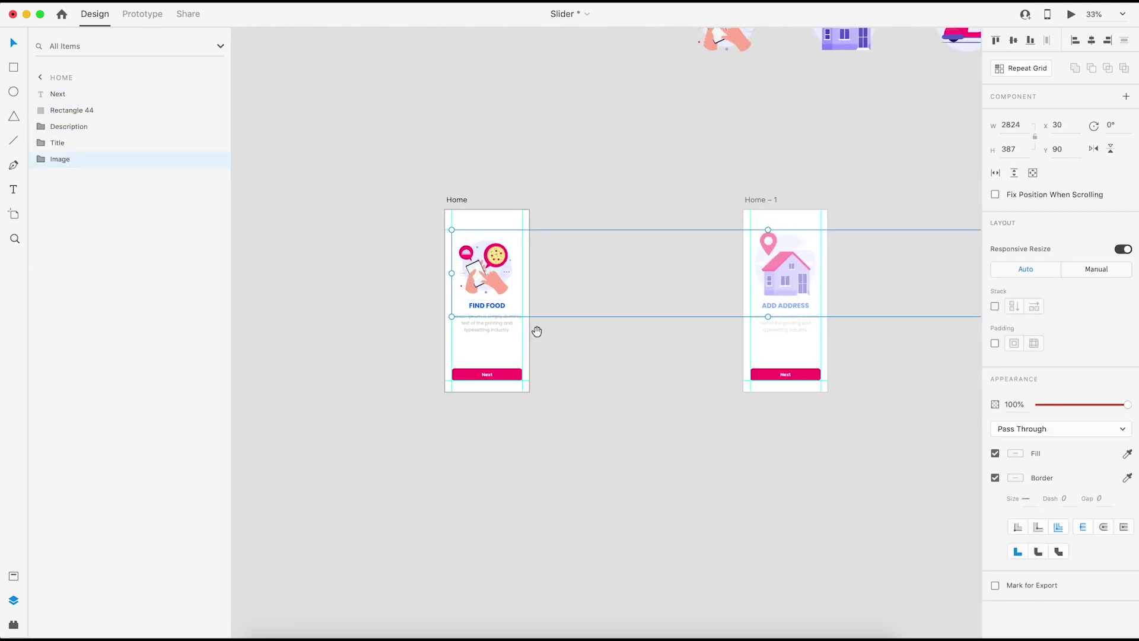
{"action": "left_click", "coordinate": [499, 305]}
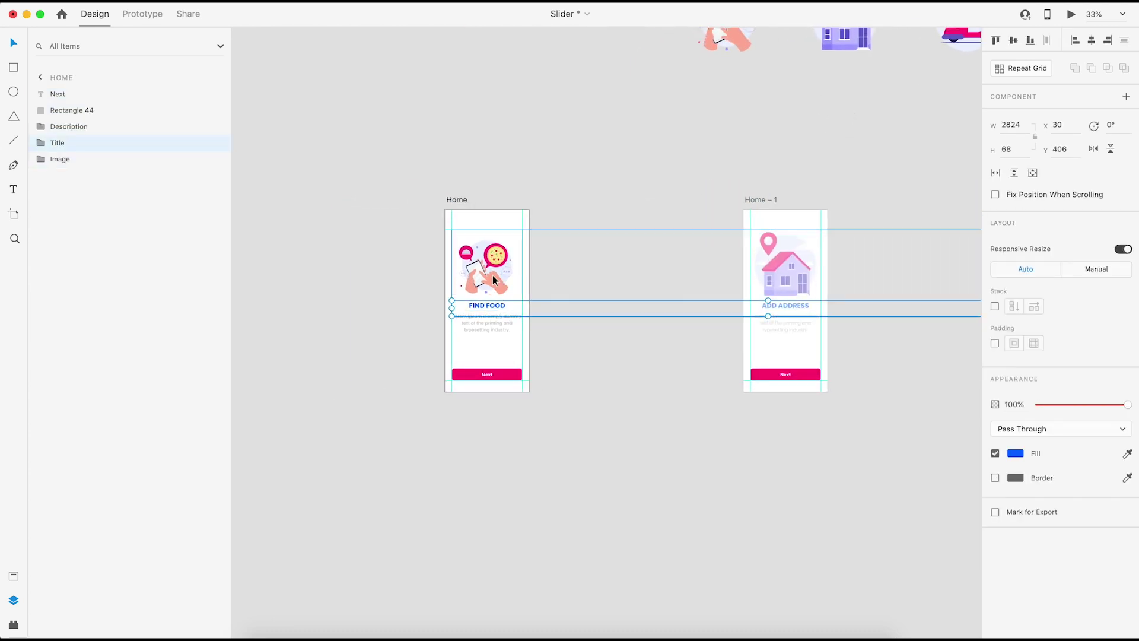
{"action": "left_click", "coordinate": [489, 265]}
{"action": "left_click", "coordinate": [503, 319]}
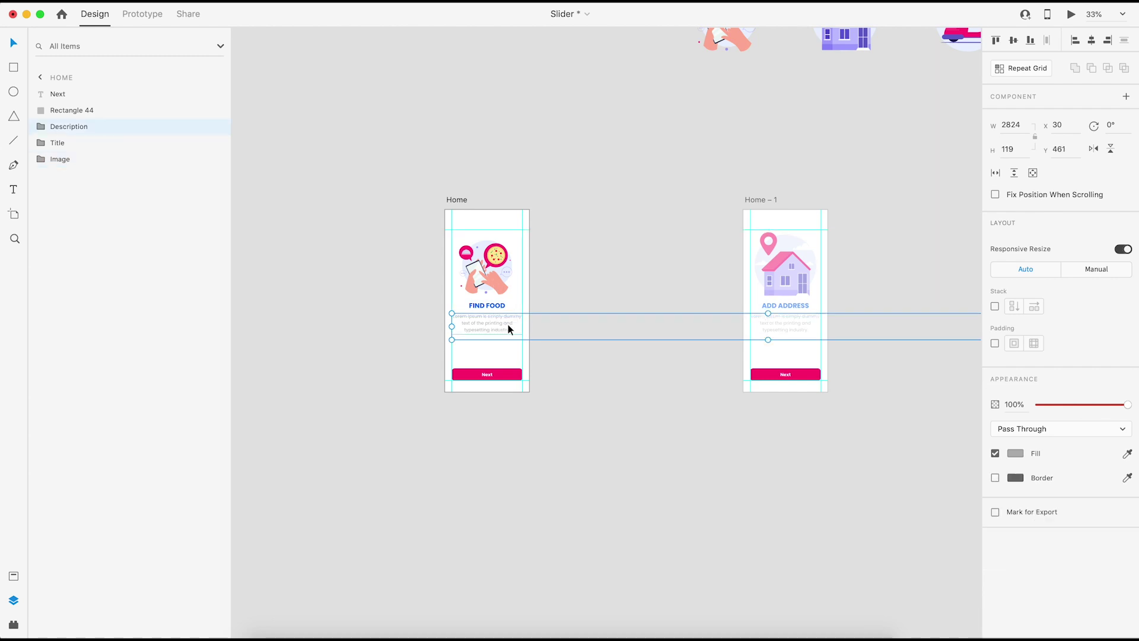
Step: Move the Description group horizontally to the left until its first text lies completely outside the Home artboard
{"action": "scroll", "coordinate": [638, 372], "scroll_direction": "left", "scroll_amount": 3}
{"action": "scroll", "coordinate": [638, 372], "scroll_direction": "up", "scroll_amount": 5}
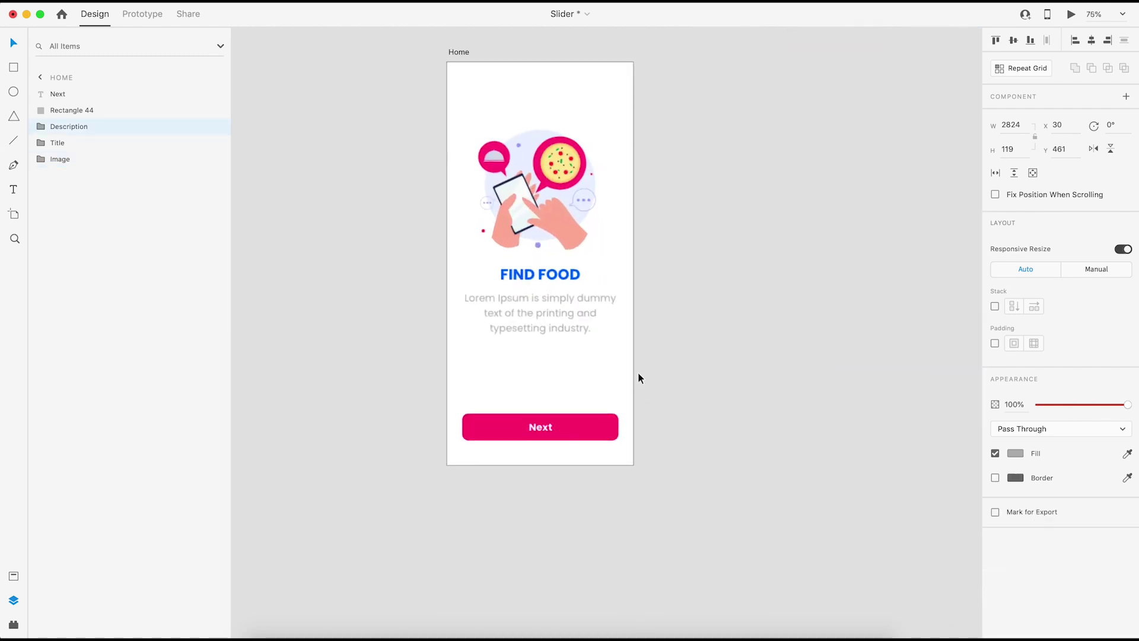
{"action": "key", "text": "shift+Left"}
{"action": "key", "text": "shift+Left"}
{"action": "key", "text": "shift+Left"}
{"action": "key", "text": "shift+Left"}
{"action": "key", "text": "shift+Left"}
{"action": "key", "text": "shift+Left"}
{"action": "key", "text": "shift+Left"}
{"action": "key", "text": "shift+Left"}
{"action": "key", "text": "shift+Left"}
{"action": "key", "text": "shift+Left"}
{"action": "key", "text": "shift+Left"}
{"action": "key", "text": "shift+Left"}
{"action": "key", "text": "shift+Left"}
{"action": "key", "text": "shift+Left"}
{"action": "key", "text": "shift+Left"}
{"action": "key", "text": "shift+Left"}
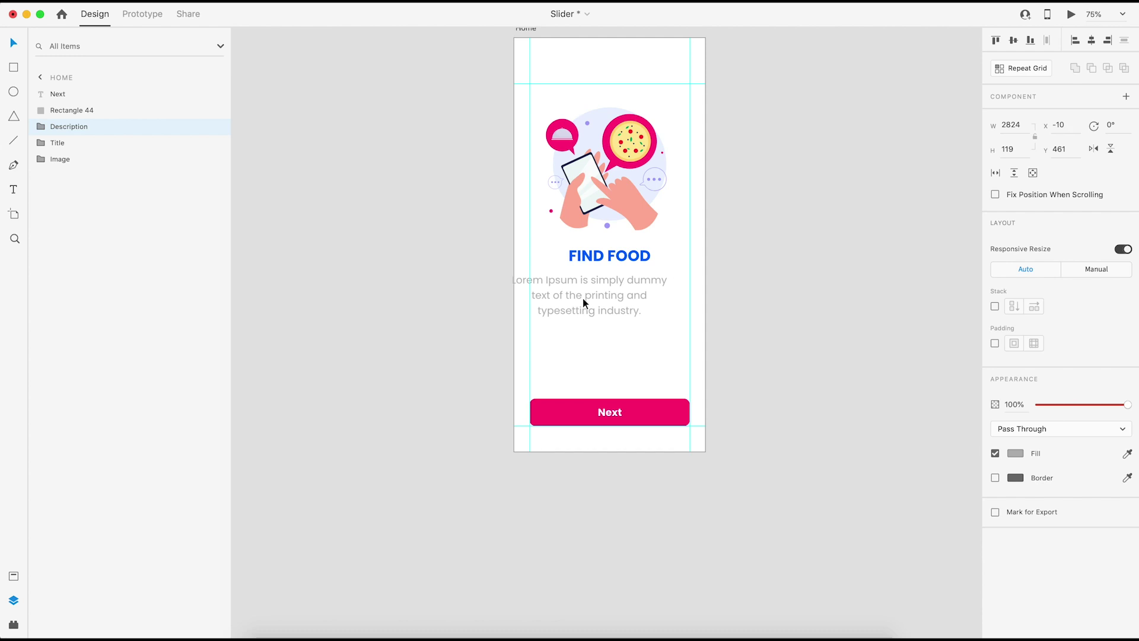
{"action": "key", "text": "shift+Left"}
{"action": "key", "text": "shift+Left"}
{"action": "key", "text": "shift+Left"}
{"action": "key", "text": "shift+Left"}
{"action": "key", "text": "shift+Left"}
{"action": "key", "text": "shift+Left"}
{"action": "key", "text": "shift+Left"}
{"action": "key", "text": "shift+Left"}
{"action": "key", "text": "shift+Left"}
{"action": "key", "text": "shift+Left"}
{"action": "key", "text": "shift+Left"}
{"action": "key", "text": "shift+Left"}
{"action": "key", "text": "shift+Left"}
{"action": "key", "text": "shift+Left"}
{"action": "key", "text": "shift+Left"}
{"action": "key", "text": "shift+Left"}
{"action": "key", "text": "shift+Left"}
{"action": "key", "text": "shift+Left"}
{"action": "key", "text": "shift+Left"}
{"action": "key", "text": "shift+Left"}
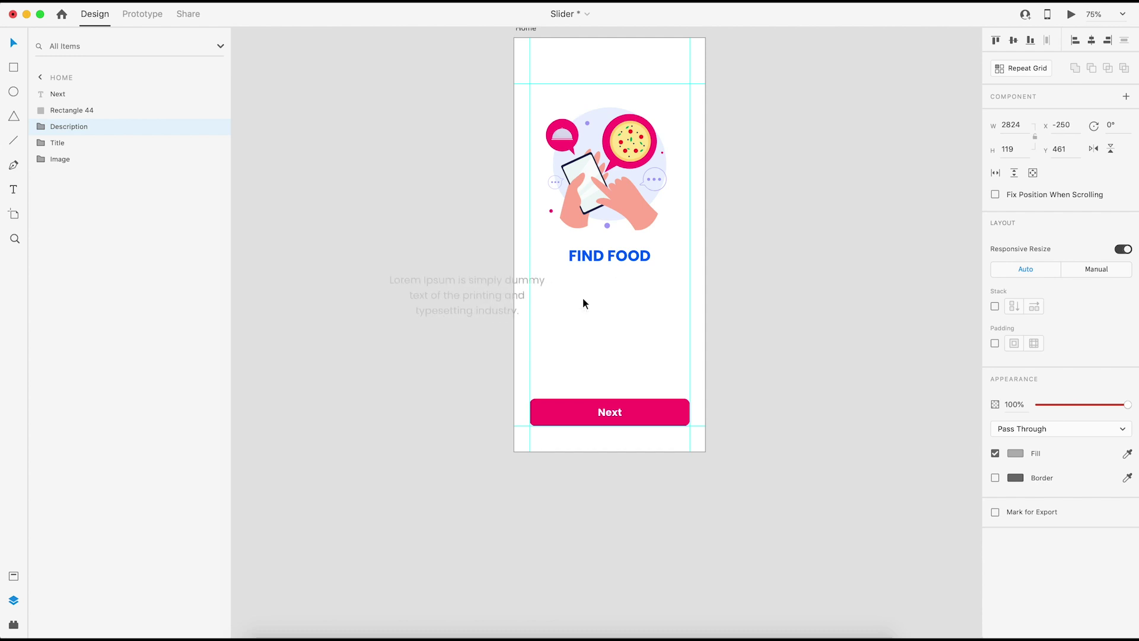
{"action": "key", "text": "shift+Left"}
{"action": "key", "text": "shift+Left"}
{"action": "key", "text": "shift+Left"}
{"action": "key", "text": "shift+Left"}
{"action": "key", "text": "shift+Left"}
{"action": "key", "text": "shift+Left"}
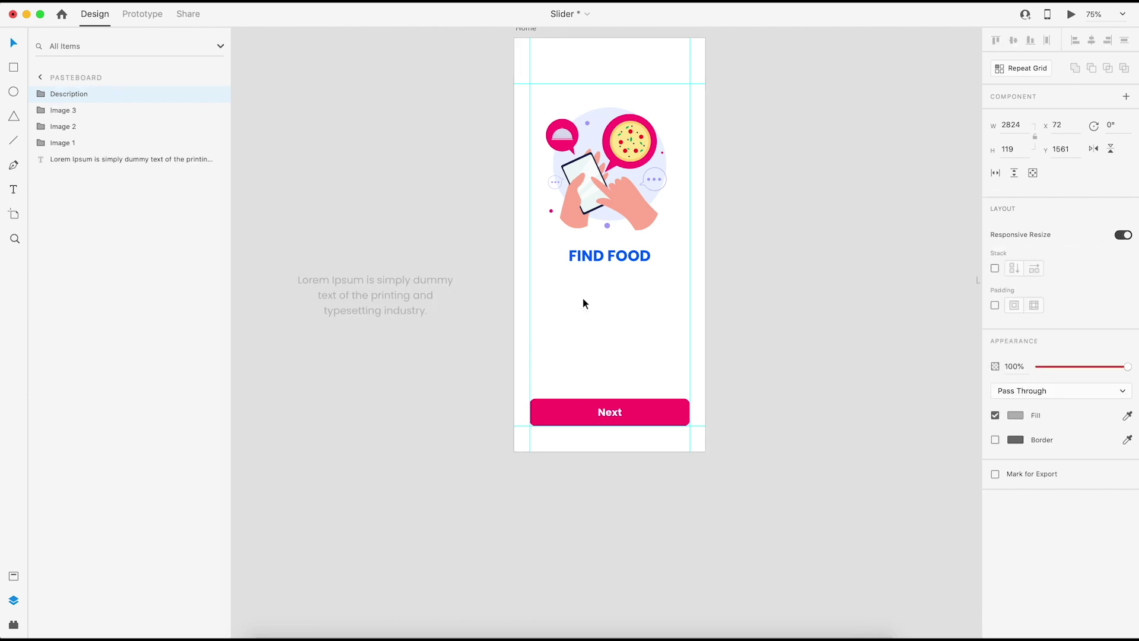
Step: Place the second description text between Home's side guides at Y 461, and the first one just left of the artboard at X -384
{"action": "key", "text": "super+minus"}
{"action": "key", "text": "super+minus"}
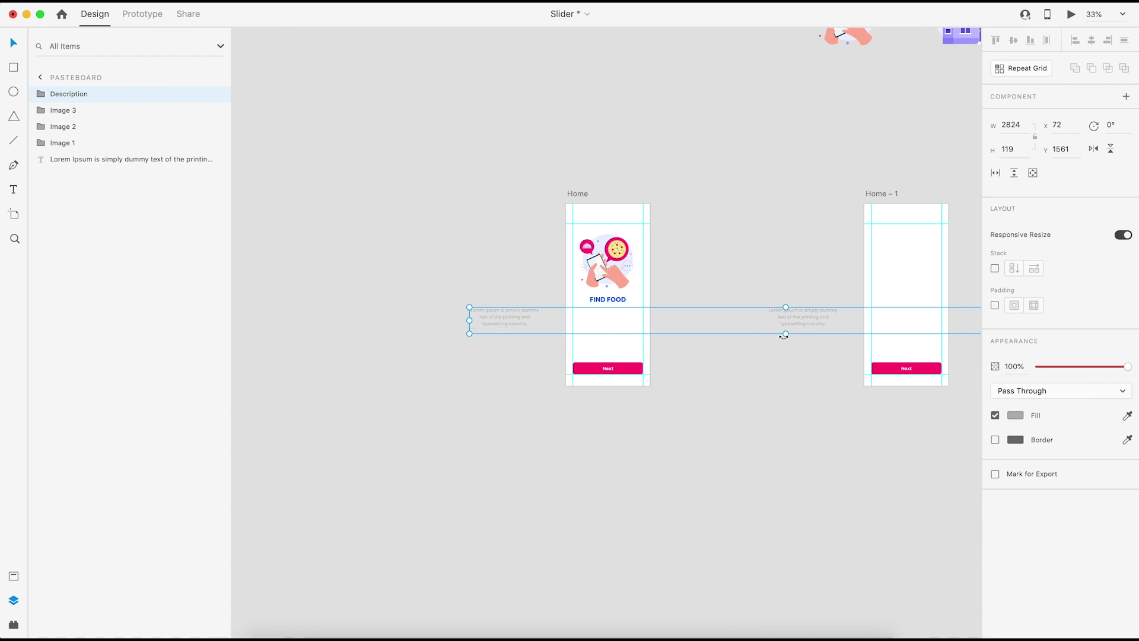
{"action": "double_click", "coordinate": [809, 323]}
{"action": "left_click_drag", "start_coordinate": [806, 323], "coordinate": [618, 325]}
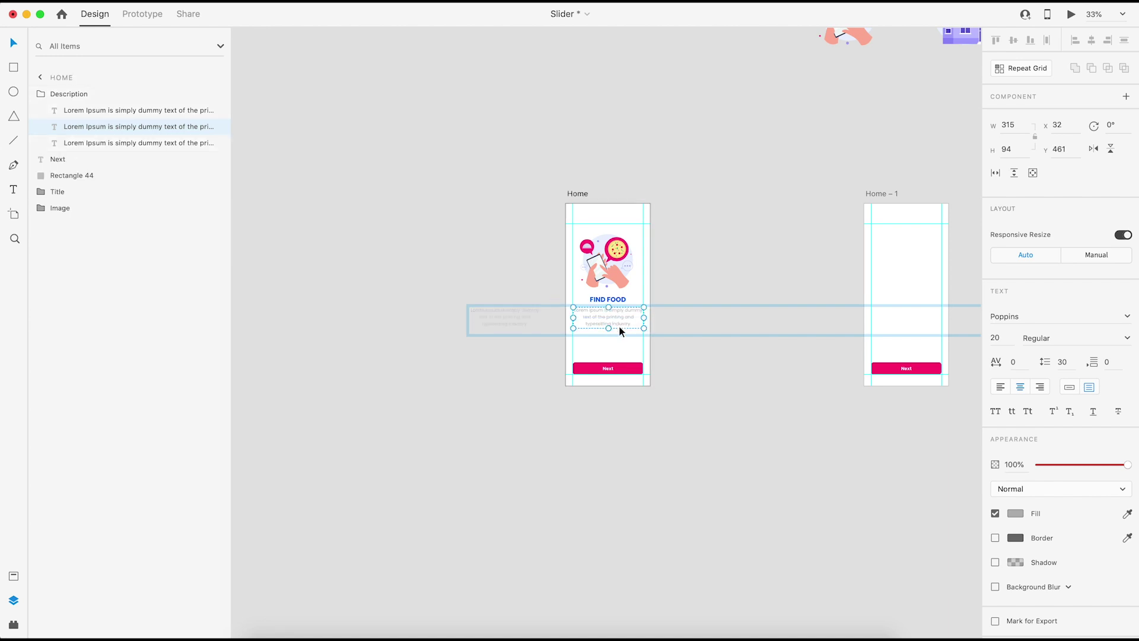
{"action": "key", "text": "super+1"}
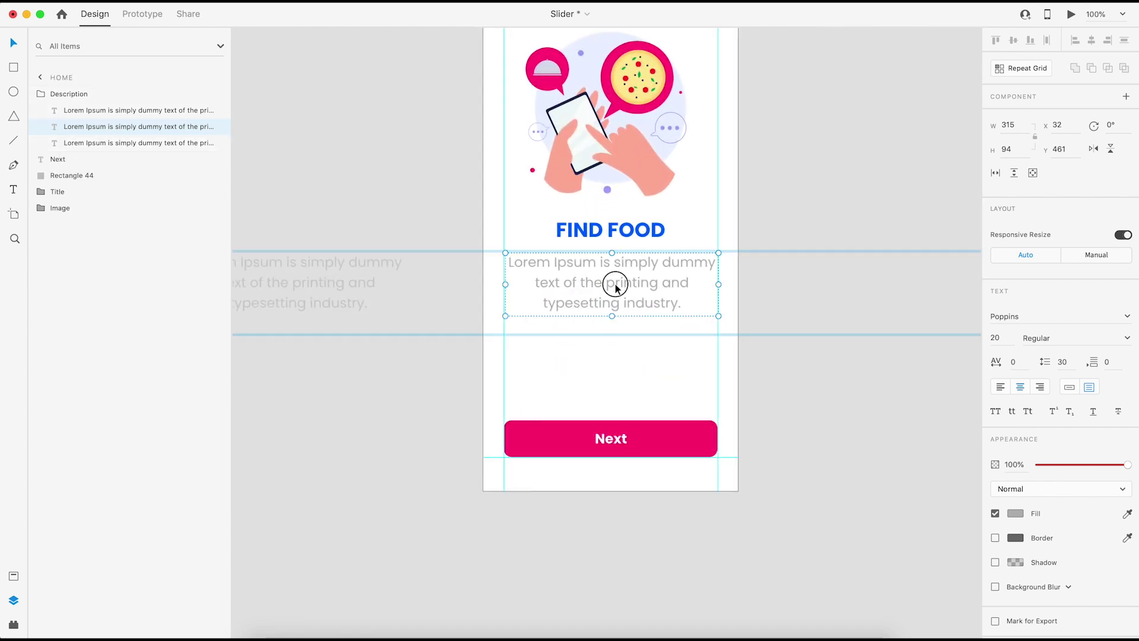
{"action": "left_click", "coordinate": [367, 283]}
{"action": "left_click_drag", "start_coordinate": [368, 283], "coordinate": [389, 282]}
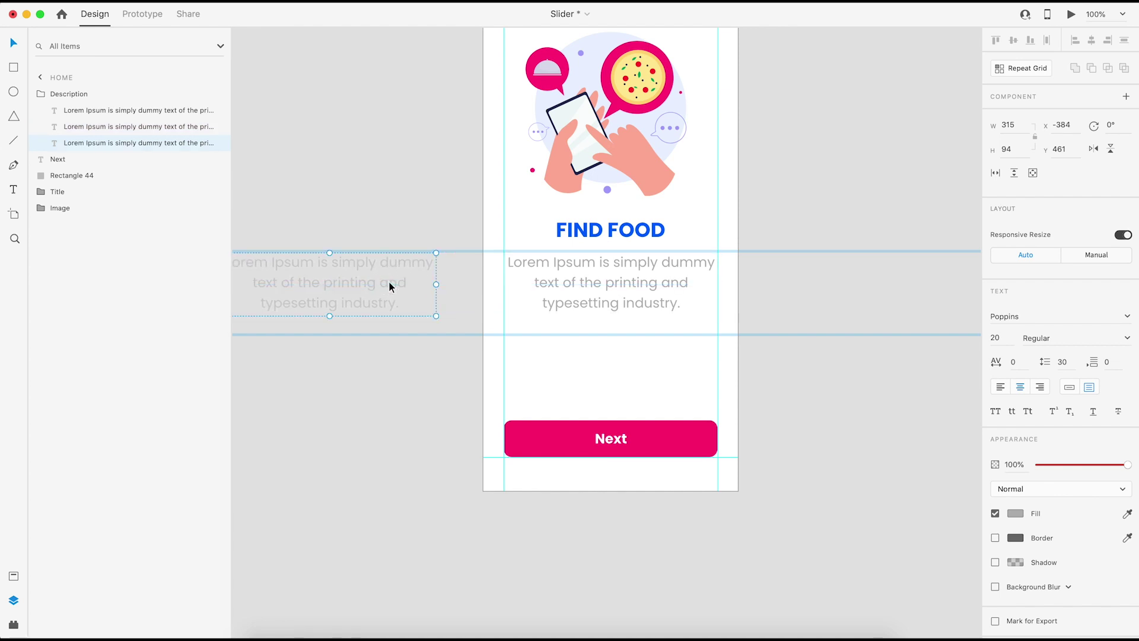
Step: Move the third description text just outside Home's right edge, at X 445 and Y 461, level with the other two
{"action": "key", "text": "super+minus"}
{"action": "key", "text": "super+minus"}
{"action": "left_click_drag", "start_coordinate": [887, 370], "coordinate": [776, 361]}
{"action": "left_click", "coordinate": [925, 315]}
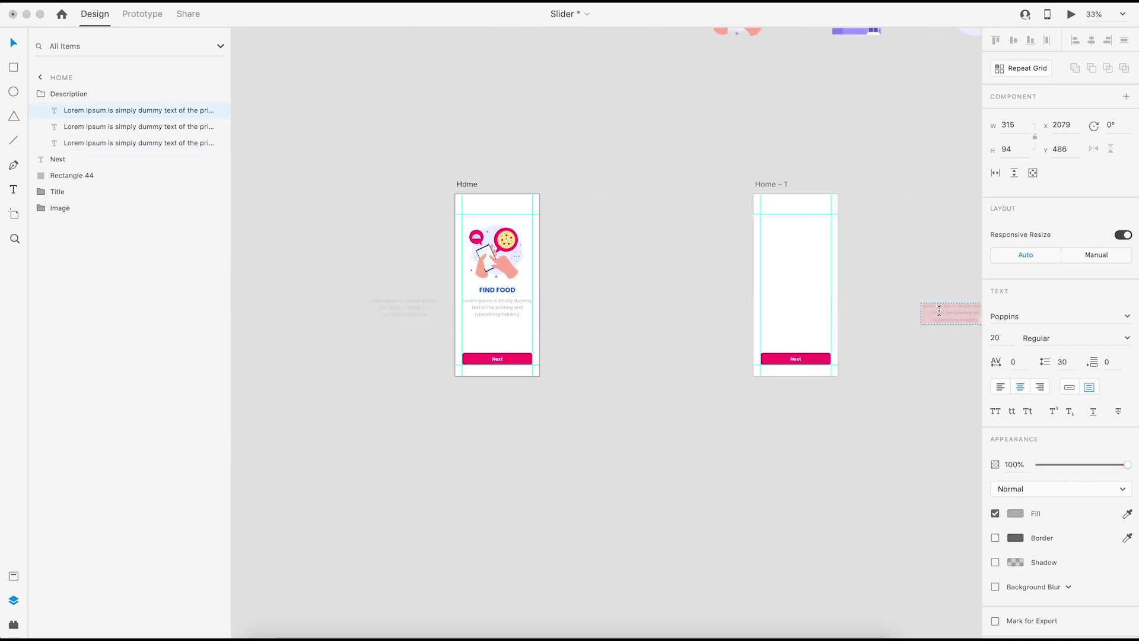
{"action": "left_click_drag", "start_coordinate": [938, 306], "coordinate": [554, 302]}
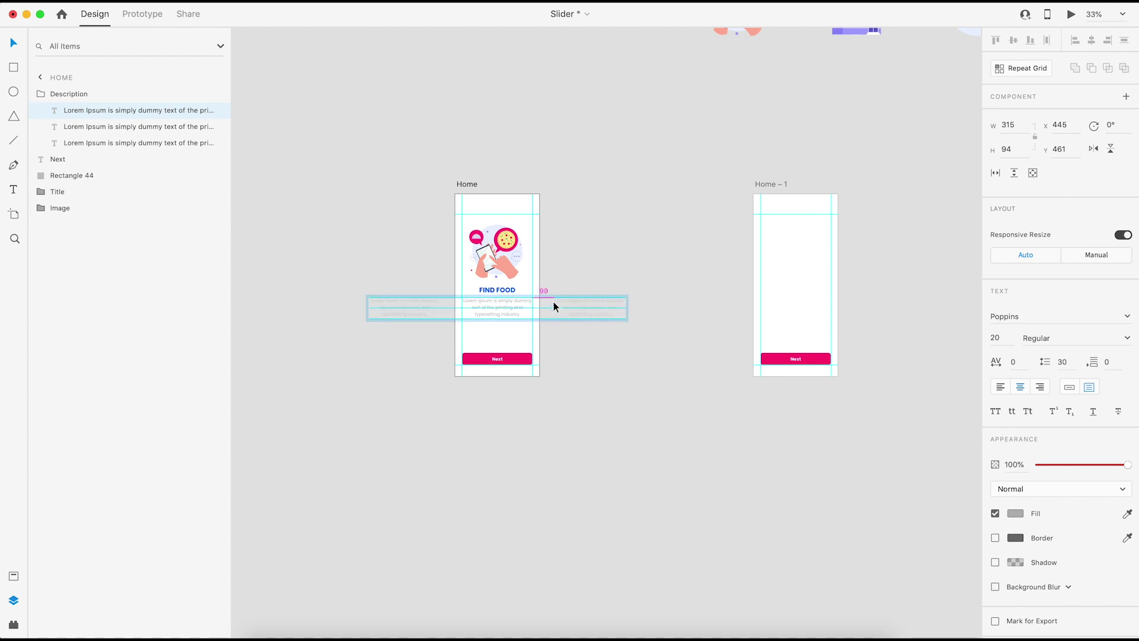
{"action": "left_click", "coordinate": [603, 269]}
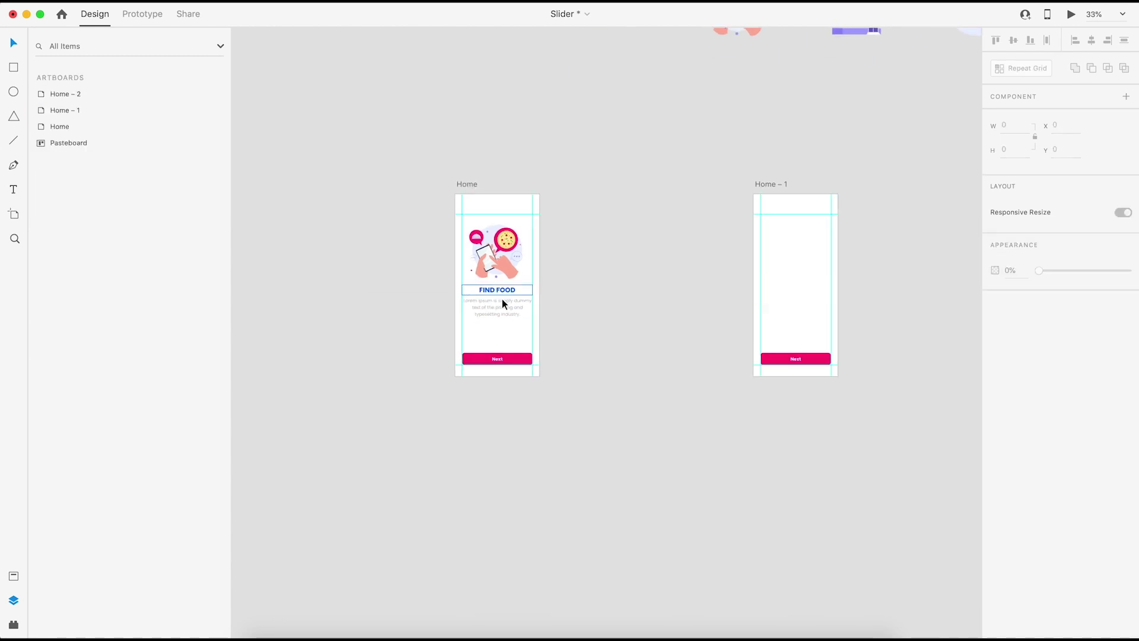
Step: Move the ADD ADDRESS heading inside the Title group left from Home – 1 to X 475, just right of the Home artboard
{"action": "key", "text": "super+plus"}
{"action": "key", "text": "super+plus"}
{"action": "double_click", "coordinate": [386, 236]}
{"action": "key", "text": "super+minus"}
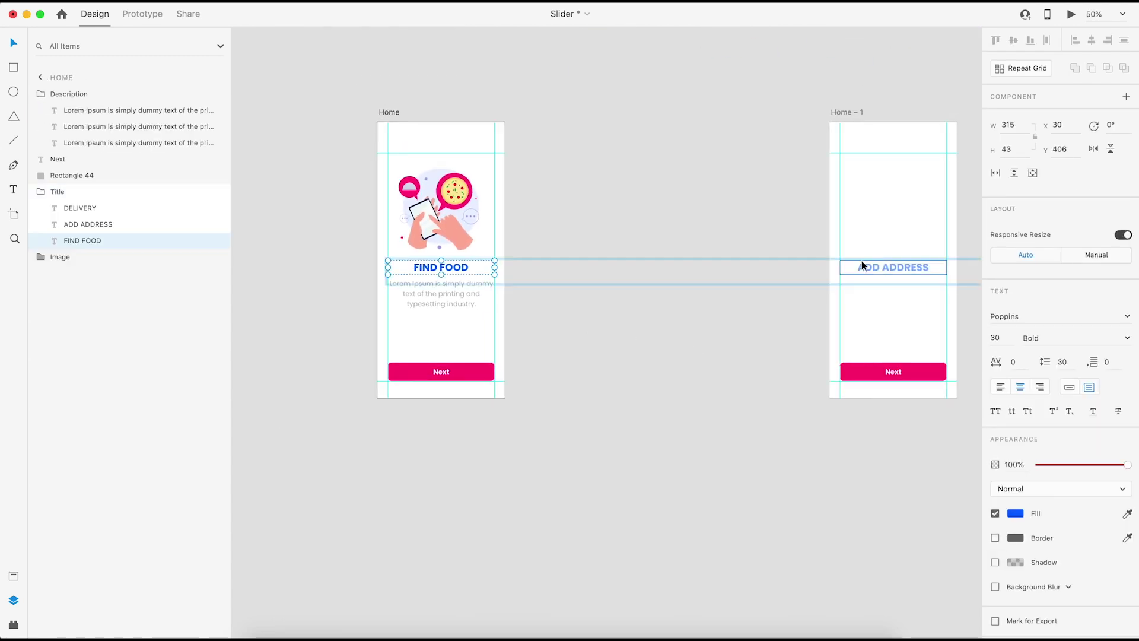
{"action": "left_click", "coordinate": [862, 262]}
{"action": "key", "text": "super+minus"}
{"action": "key", "text": "shift+Left"}
{"action": "key", "text": "shift+Left"}
{"action": "key", "text": "shift+Left"}
{"action": "key", "text": "shift+Left"}
{"action": "key", "text": "shift+Left"}
{"action": "key", "text": "shift+Left"}
{"action": "key", "text": "shift+Left"}
{"action": "key", "text": "shift+Left"}
{"action": "key", "text": "shift+Left"}
{"action": "key", "text": "shift+Left"}
{"action": "key", "text": "shift+Left"}
{"action": "key", "text": "shift+Left"}
{"action": "key", "text": "shift+Left"}
{"action": "key", "text": "shift+Left"}
{"action": "key", "text": "shift+Left"}
{"action": "key", "text": "shift+Left"}
{"action": "key", "text": "shift+Left"}
{"action": "key", "text": "shift+Left"}
{"action": "key", "text": "shift+Left"}
{"action": "key", "text": "shift+Left"}
{"action": "key", "text": "shift+Left"}
{"action": "key", "text": "shift+Left"}
{"action": "key", "text": "shift+Left"}
{"action": "key", "text": "shift+Left"}
{"action": "key", "text": "shift+Left"}
{"action": "key", "text": "shift+Left"}
{"action": "key", "text": "shift+Left"}
{"action": "key", "text": "shift+Left"}
{"action": "key", "text": "shift+Left"}
{"action": "key", "text": "shift+Left"}
{"action": "key", "text": "shift+Left"}
{"action": "key", "text": "shift+Left"}
{"action": "key", "text": "shift+Left"}
{"action": "key", "text": "shift+Left"}
{"action": "key", "text": "shift+Left"}
{"action": "key", "text": "shift+Left"}
{"action": "key", "text": "shift+Left"}
{"action": "key", "text": "shift+Left"}
{"action": "key", "text": "shift+Left"}
{"action": "key", "text": "shift+Left"}
{"action": "key", "text": "shift+Left"}
{"action": "key", "text": "shift+Left"}
{"action": "key", "text": "shift+Left"}
{"action": "key", "text": "shift+Left"}
{"action": "key", "text": "shift+Left"}
{"action": "key", "text": "shift+Left"}
{"action": "key", "text": "shift+Left"}
{"action": "key", "text": "shift+Left"}
{"action": "key", "text": "shift+Left"}
{"action": "key", "text": "shift+Left"}
{"action": "key", "text": "shift+Left"}
{"action": "key", "text": "shift+Left"}
{"action": "key", "text": "shift+Left"}
{"action": "key", "text": "shift+Left"}
{"action": "key", "text": "shift+Left"}
{"action": "key", "text": "shift+Left"}
{"action": "key", "text": "shift+Left"}
{"action": "key", "text": "shift+Left"}
{"action": "key", "text": "shift+Left"}
{"action": "key", "text": "shift+Left"}
{"action": "key", "text": "shift+Left"}
{"action": "key", "text": "shift+Left"}
{"action": "key", "text": "shift+Left"}
{"action": "key", "text": "shift+Left"}
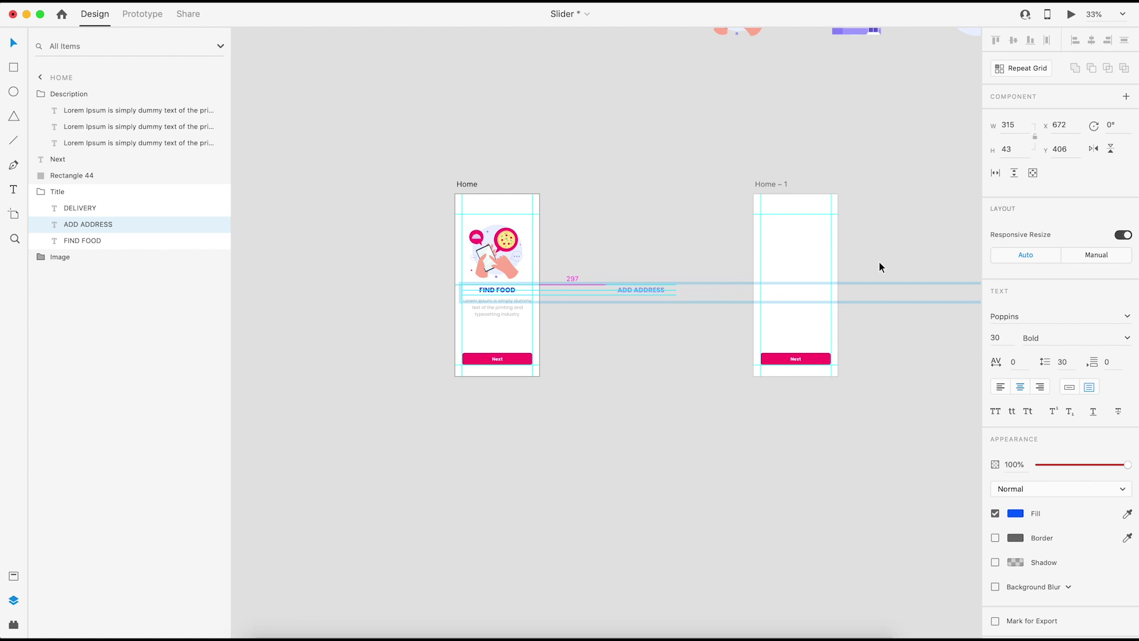
{"action": "key", "text": "shift+Left"}
{"action": "key", "text": "shift+Left"}
{"action": "key", "text": "shift+Left"}
{"action": "key", "text": "shift+Left"}
{"action": "key", "text": "shift+Left"}
{"action": "key", "text": "shift+Left"}
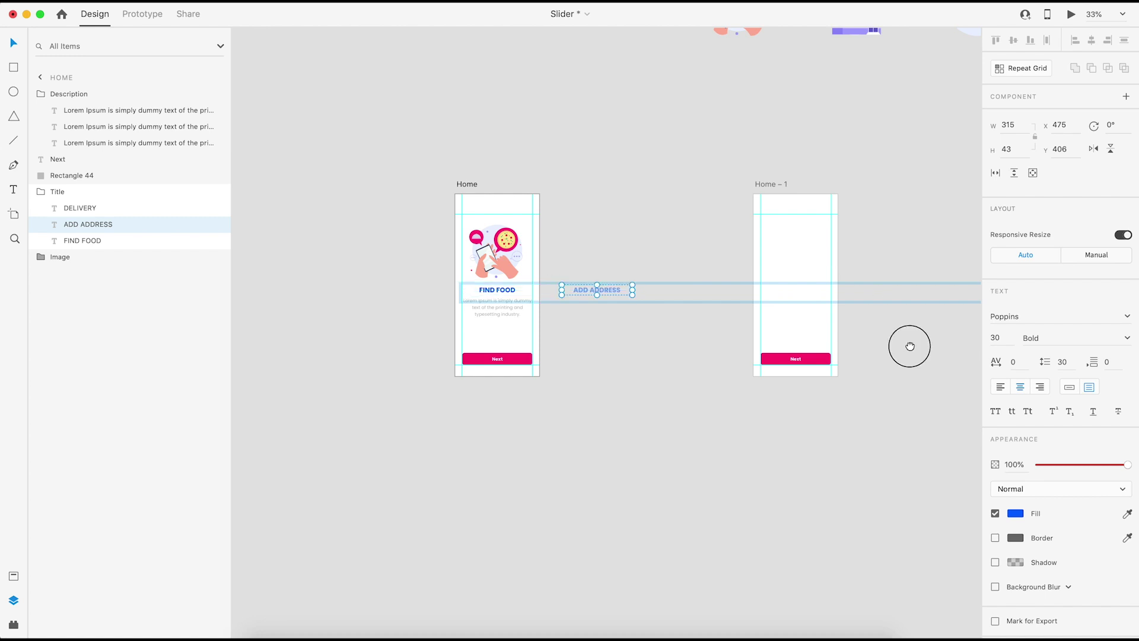
Step: Move the DELIVERY heading left from Home – 2 into the space before Home – 1, leaving a small gap to the right of ADD ADDRESS
{"action": "scroll", "coordinate": [908, 346], "scroll_direction": "right", "scroll_amount": 5}
{"action": "left_click", "coordinate": [799, 295]}
{"action": "key", "text": "shift+Left"}
{"action": "key", "text": "shift+Left"}
{"action": "key", "text": "shift+Left"}
{"action": "key", "text": "shift+Left"}
{"action": "key", "text": "shift+Left"}
{"action": "key", "text": "shift+Left"}
{"action": "key", "text": "shift+Left"}
{"action": "key", "text": "shift+Left"}
{"action": "key", "text": "shift+Left"}
{"action": "key", "text": "shift+Left"}
{"action": "key", "text": "shift+Left"}
{"action": "key", "text": "shift+Left"}
{"action": "key", "text": "shift+Left"}
{"action": "key", "text": "shift+Left"}
{"action": "key", "text": "shift+Left"}
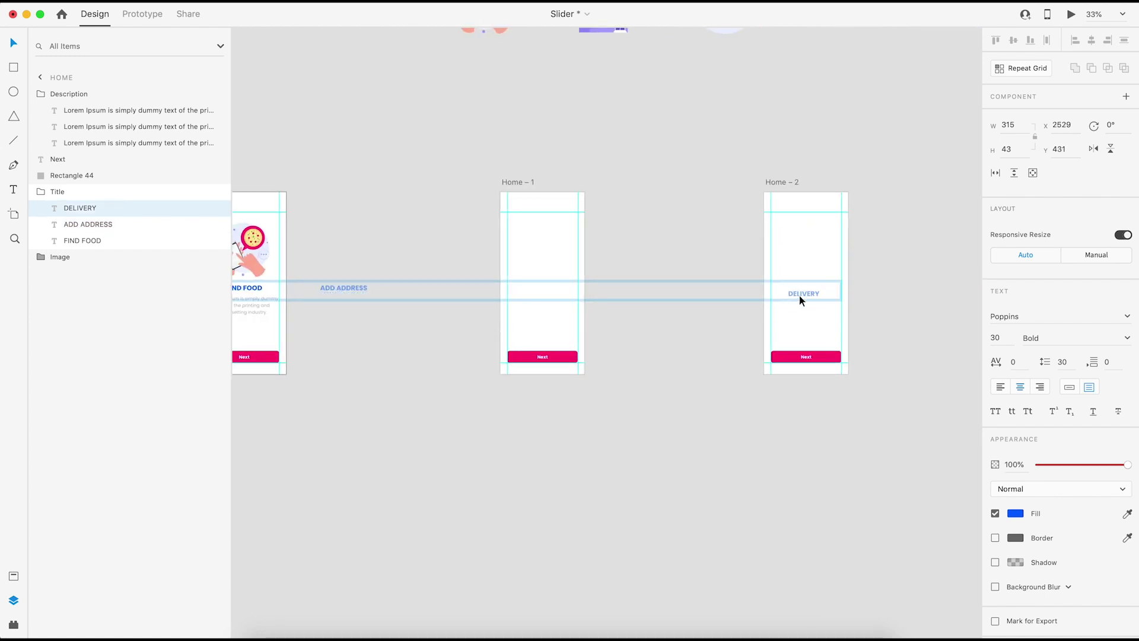
{"action": "key", "text": "shift+Left"}
{"action": "key", "text": "shift+Left"}
{"action": "key", "text": "shift+Left"}
{"action": "key", "text": "shift+Left"}
{"action": "key", "text": "shift+Left"}
{"action": "key", "text": "shift+Left"}
{"action": "key", "text": "shift+Left"}
{"action": "key", "text": "shift+Left"}
{"action": "key", "text": "shift+Left"}
{"action": "key", "text": "shift+Left"}
{"action": "key", "text": "shift+Left"}
{"action": "key", "text": "shift+Left"}
{"action": "key", "text": "shift+Left"}
{"action": "key", "text": "shift+Left"}
{"action": "key", "text": "shift+Left"}
{"action": "key", "text": "shift+Left"}
{"action": "key", "text": "shift+Left"}
{"action": "key", "text": "shift+Left"}
{"action": "key", "text": "shift+Left"}
{"action": "key", "text": "shift+Left"}
{"action": "key", "text": "shift+Left"}
{"action": "key", "text": "shift+Left"}
{"action": "key", "text": "shift+Left"}
{"action": "key", "text": "shift+Left"}
{"action": "key", "text": "shift+Left"}
{"action": "key", "text": "shift+Left"}
{"action": "key", "text": "shift+Left"}
{"action": "key", "text": "shift+Left"}
{"action": "key", "text": "shift+Left"}
{"action": "key", "text": "shift+Left"}
{"action": "key", "text": "shift+Left"}
{"action": "key", "text": "shift+Left"}
{"action": "key", "text": "shift+Left"}
{"action": "key", "text": "shift+Left"}
{"action": "key", "text": "shift+Left"}
{"action": "key", "text": "shift+Left"}
{"action": "key", "text": "shift+Left"}
{"action": "key", "text": "shift+Left"}
{"action": "key", "text": "shift+Left"}
{"action": "key", "text": "shift+Left"}
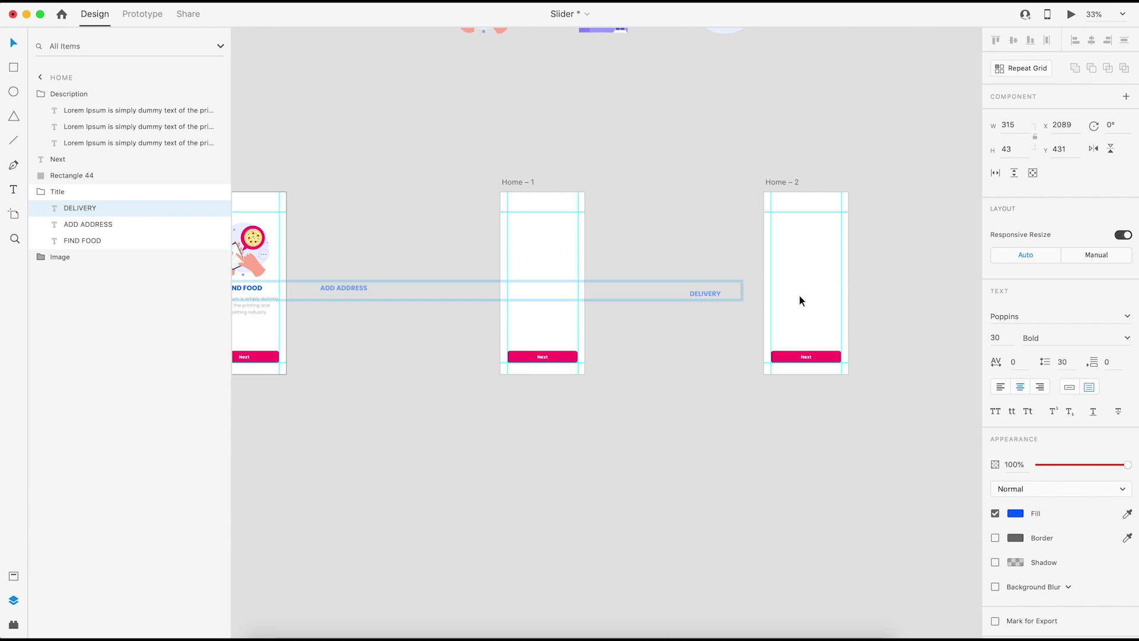
{"action": "key", "text": "shift+Left"}
{"action": "key", "text": "shift+Left"}
{"action": "key", "text": "shift+Left"}
{"action": "key", "text": "shift+Left"}
{"action": "key", "text": "shift+Left"}
{"action": "key", "text": "shift+Left"}
{"action": "key", "text": "shift+Left"}
{"action": "key", "text": "shift+Left"}
{"action": "key", "text": "shift+Left"}
{"action": "key", "text": "shift+Left"}
{"action": "key", "text": "shift+Left"}
{"action": "key", "text": "shift+Left"}
{"action": "key", "text": "shift+Left"}
{"action": "key", "text": "shift+Left"}
{"action": "key", "text": "shift+Left"}
{"action": "key", "text": "shift+Left"}
{"action": "key", "text": "shift+Left"}
{"action": "key", "text": "shift+Left"}
{"action": "key", "text": "shift+Left"}
{"action": "key", "text": "shift+Left"}
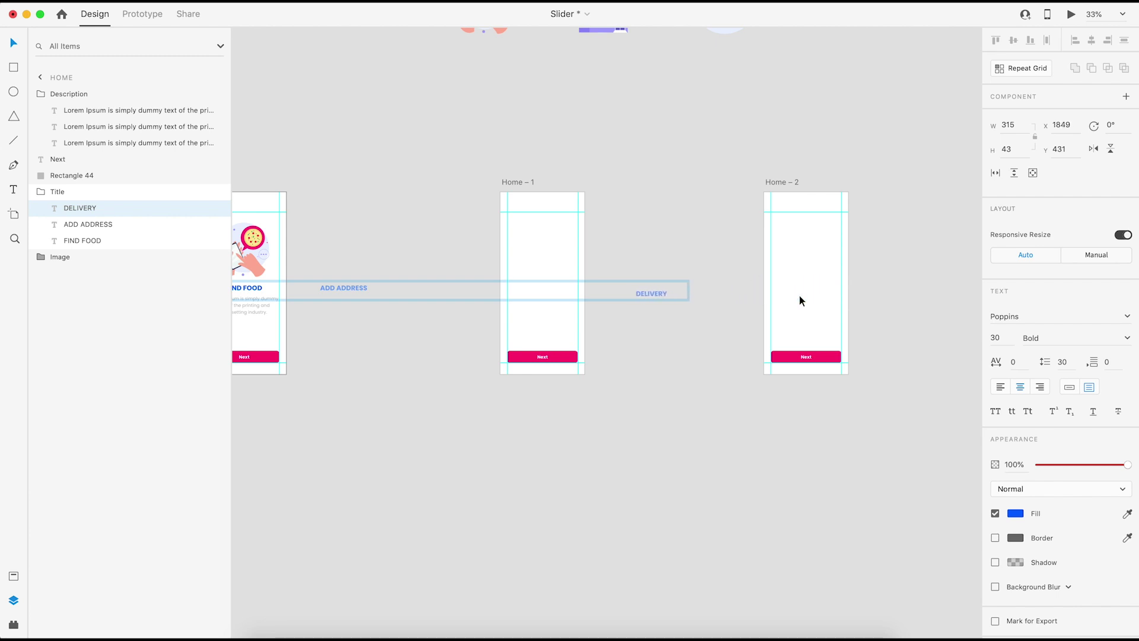
{"action": "key", "text": "shift+Left"}
{"action": "key", "text": "shift+Left"}
{"action": "key", "text": "shift+Left"}
{"action": "key", "text": "shift+Left"}
{"action": "key", "text": "shift+Left"}
{"action": "key", "text": "shift+Left"}
{"action": "key", "text": "shift+Left"}
{"action": "key", "text": "shift+Left"}
{"action": "key", "text": "shift+Left"}
{"action": "key", "text": "shift+Left"}
{"action": "key", "text": "shift+Left"}
{"action": "key", "text": "shift+Left"}
{"action": "key", "text": "shift+Left"}
{"action": "key", "text": "shift+Left"}
{"action": "key", "text": "shift+Left"}
{"action": "key", "text": "shift+Left"}
{"action": "key", "text": "shift+Left"}
{"action": "key", "text": "shift+Left"}
{"action": "key", "text": "shift+Left"}
{"action": "key", "text": "shift+Left"}
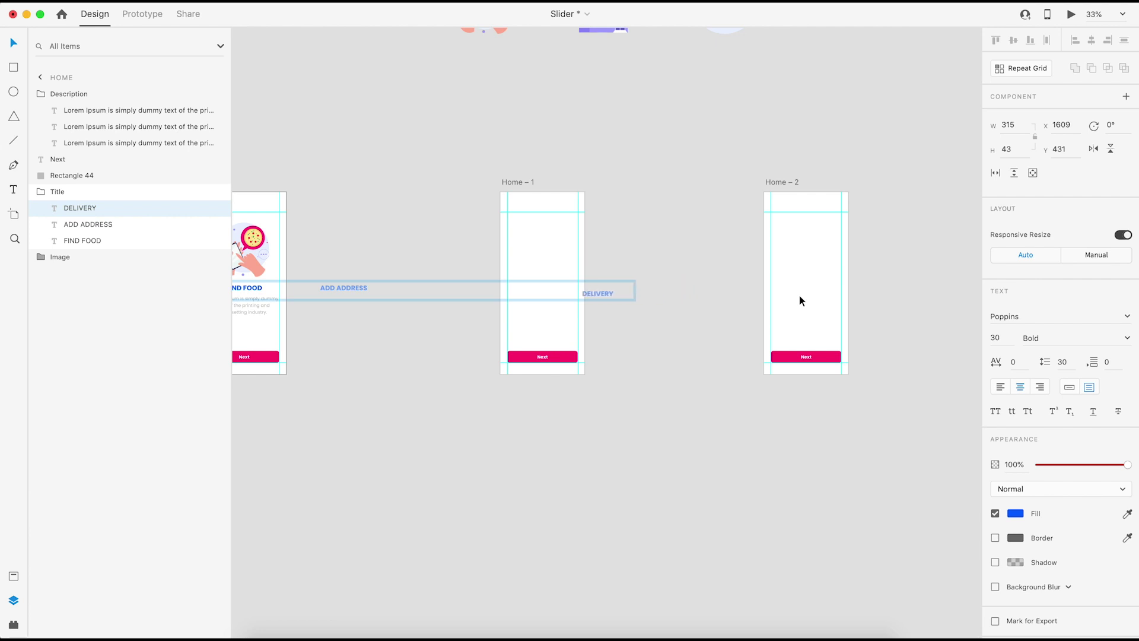
{"action": "key", "text": "shift+Left"}
{"action": "key", "text": "shift+Left"}
{"action": "key", "text": "shift+Left"}
{"action": "key", "text": "shift+Left"}
{"action": "key", "text": "shift+Left"}
{"action": "key", "text": "shift+Left"}
{"action": "key", "text": "shift+Left"}
{"action": "key", "text": "shift+Left"}
{"action": "key", "text": "shift+Left"}
{"action": "key", "text": "shift+Left"}
{"action": "key", "text": "shift+Left"}
{"action": "key", "text": "shift+Left"}
{"action": "key", "text": "shift+Left"}
{"action": "key", "text": "shift+Left"}
{"action": "key", "text": "shift+Left"}
{"action": "key", "text": "shift+Left"}
{"action": "key", "text": "shift+Left"}
{"action": "key", "text": "shift+Left"}
{"action": "key", "text": "shift+Left"}
{"action": "key", "text": "shift+Left"}
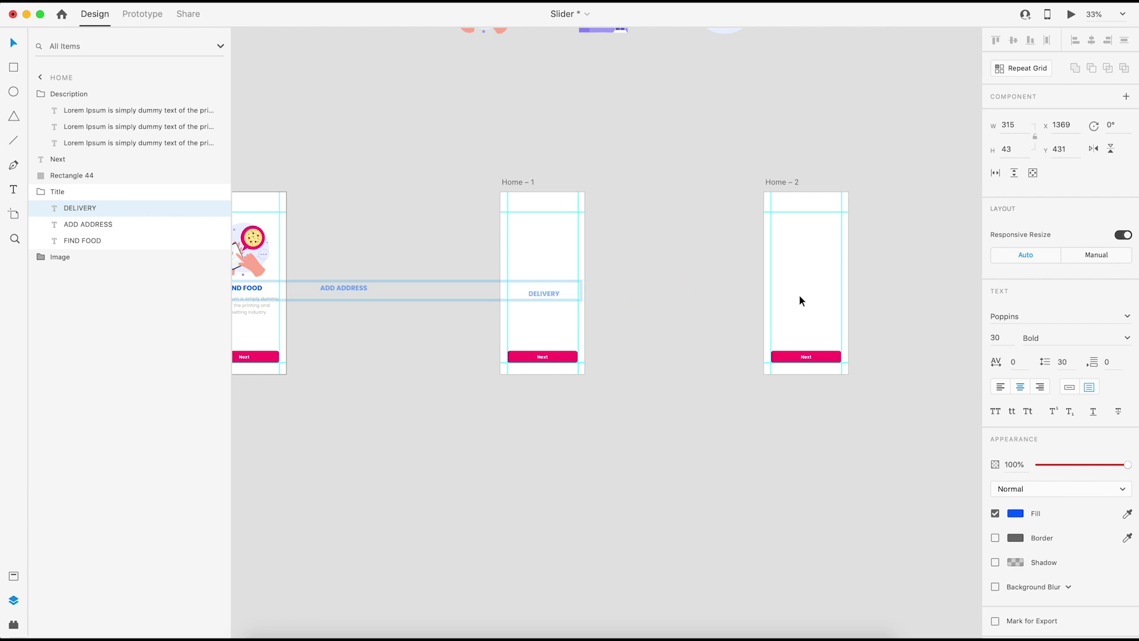
{"action": "key", "text": "shift+Left"}
{"action": "key", "text": "shift+Left"}
{"action": "key", "text": "shift+Left"}
{"action": "key", "text": "shift+Left"}
{"action": "key", "text": "shift+Left"}
{"action": "key", "text": "shift+Left"}
{"action": "key", "text": "shift+Left"}
{"action": "key", "text": "shift+Left"}
{"action": "key", "text": "shift+Left"}
{"action": "key", "text": "shift+Left"}
{"action": "key", "text": "shift+Left"}
{"action": "key", "text": "shift+Left"}
{"action": "key", "text": "shift+Left"}
{"action": "key", "text": "shift+Left"}
{"action": "key", "text": "shift+Left"}
{"action": "key", "text": "shift+Left"}
{"action": "key", "text": "shift+Left"}
{"action": "key", "text": "shift+Left"}
{"action": "key", "text": "shift+Left"}
{"action": "key", "text": "shift+Left"}
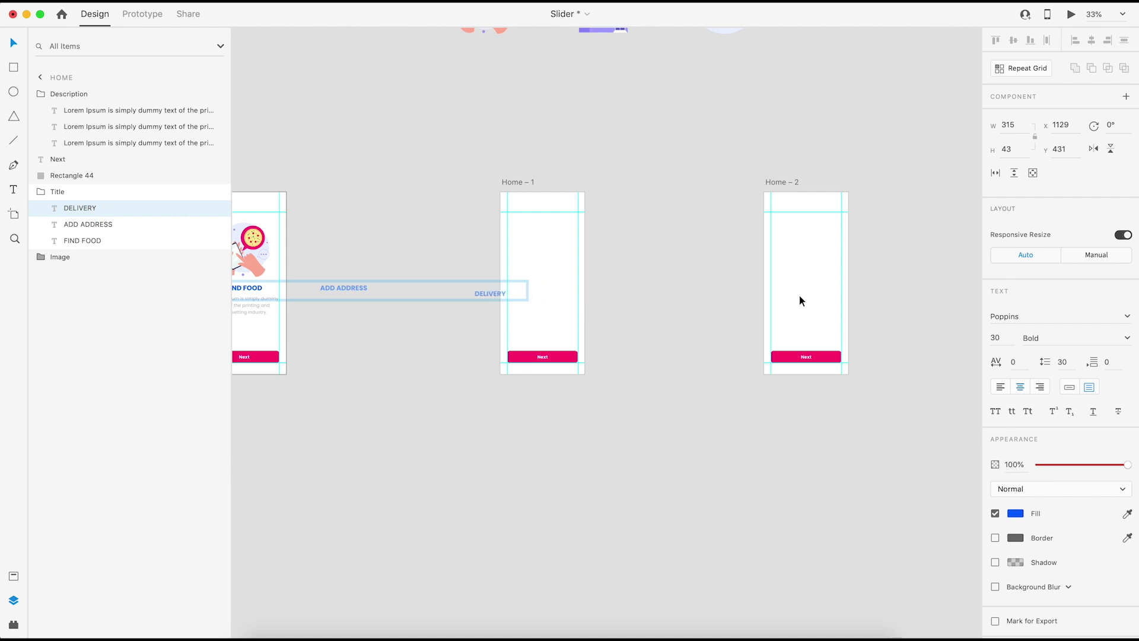
{"action": "key", "text": "shift+Left"}
{"action": "key", "text": "shift+Left"}
{"action": "key", "text": "shift+Left"}
{"action": "key", "text": "shift+Left"}
{"action": "key", "text": "shift+Left"}
{"action": "key", "text": "shift+Left"}
{"action": "key", "text": "shift+Left"}
{"action": "key", "text": "shift+Left"}
{"action": "key", "text": "shift+Left"}
{"action": "key", "text": "shift+Left"}
{"action": "key", "text": "shift+Left"}
{"action": "key", "text": "shift+Left"}
{"action": "key", "text": "shift+Left"}
{"action": "key", "text": "shift+Left"}
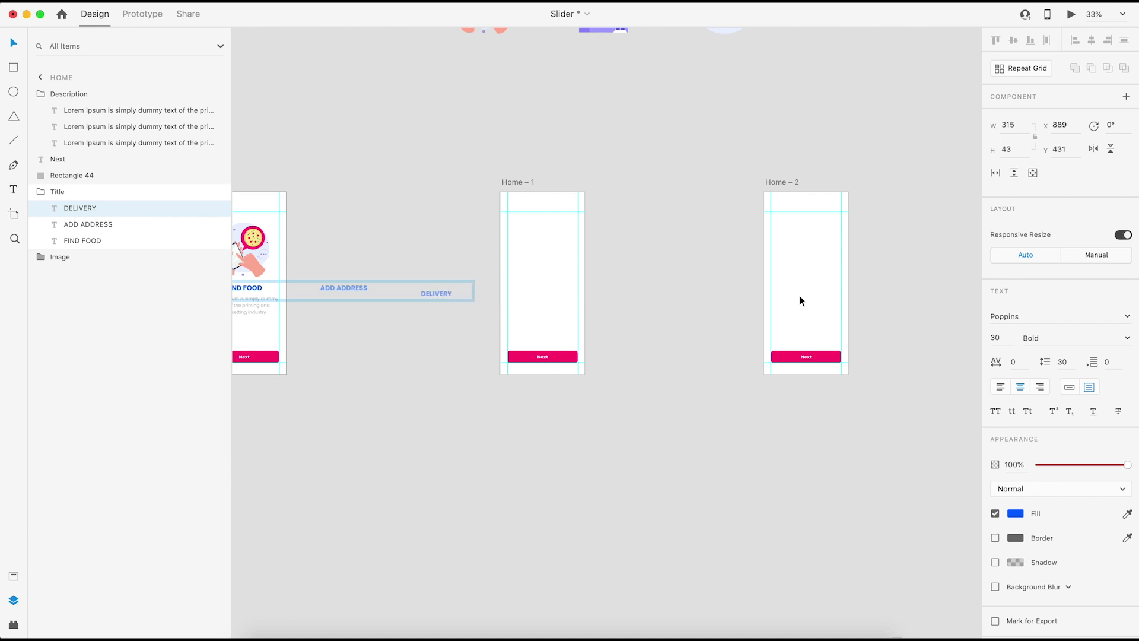
{"action": "left_click_drag", "start_coordinate": [405, 191], "coordinate": [495, 203]}
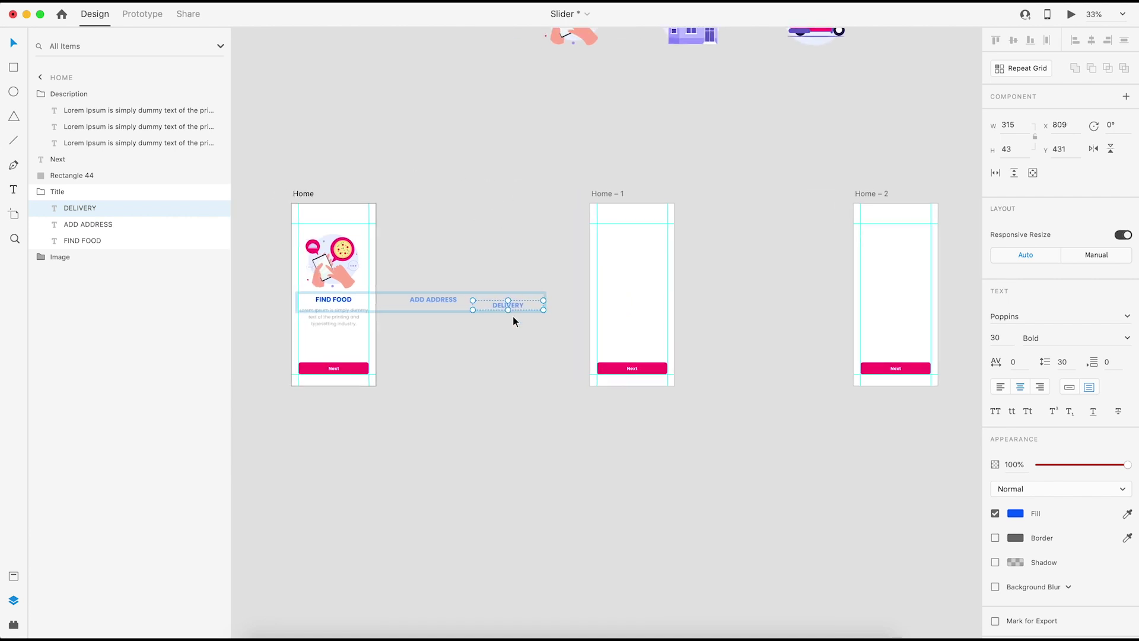
{"action": "left_click_drag", "start_coordinate": [499, 308], "coordinate": [516, 308]}
Step: Align the FIND FOOD, ADD ADDRESS and DELIVERY headings by their top edges
{"action": "left_click", "coordinate": [339, 299], "text": "shift"}
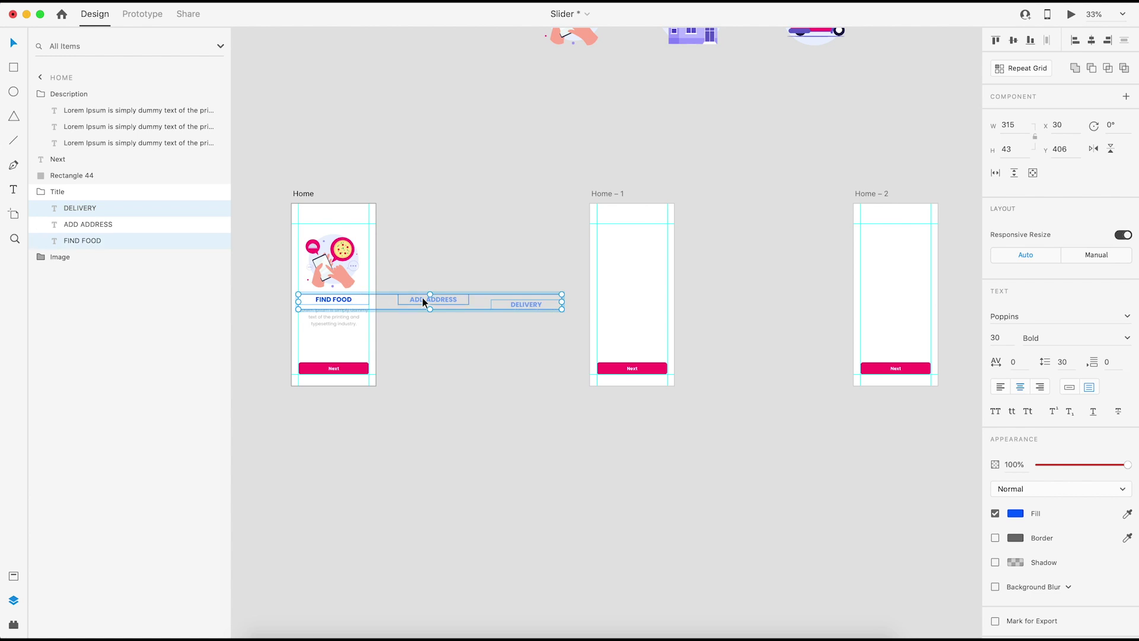
{"action": "left_click", "coordinate": [503, 304], "text": "shift"}
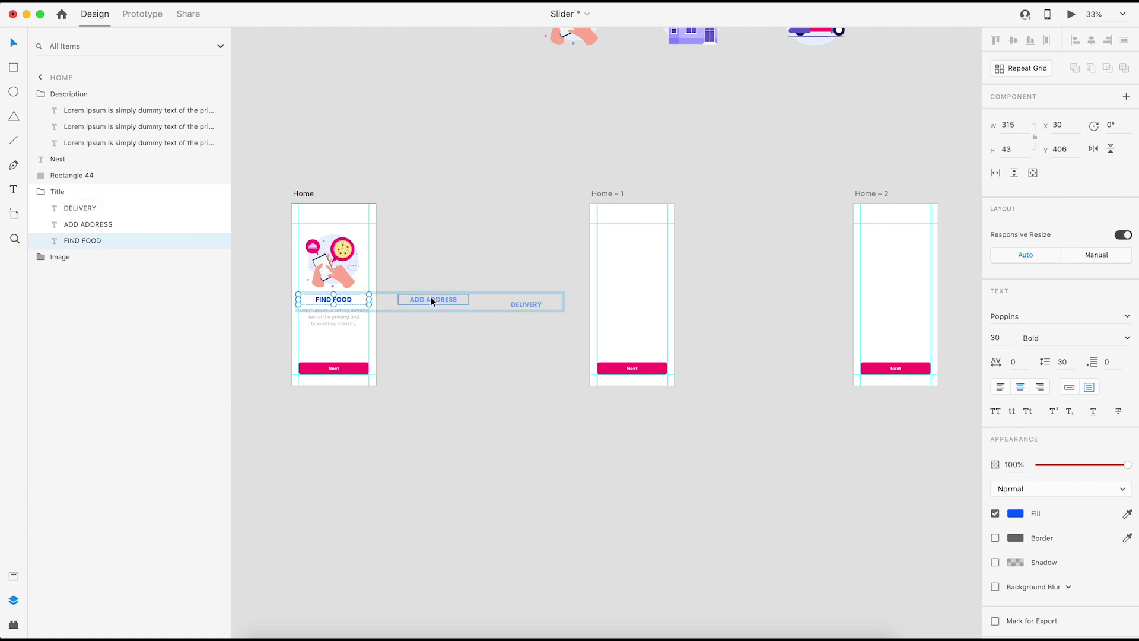
{"action": "left_click", "coordinate": [431, 298], "text": "shift"}
{"action": "left_click", "coordinate": [520, 305], "text": "shift"}
{"action": "left_click", "coordinate": [996, 40]}
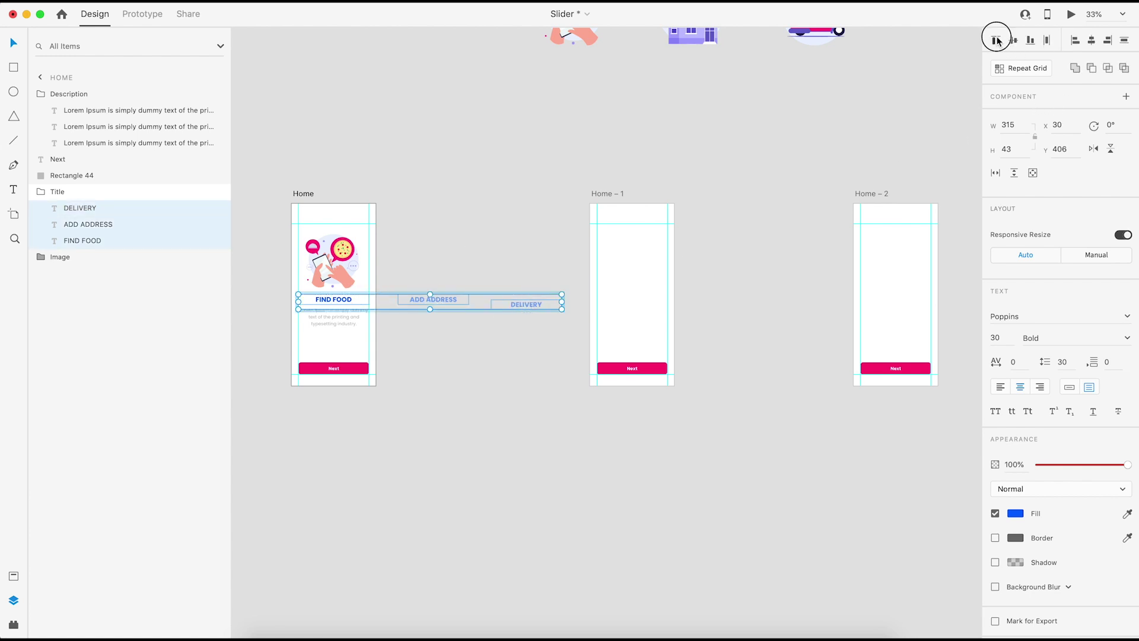
{"action": "left_click", "coordinate": [287, 183]}
{"action": "left_click", "coordinate": [297, 196]}
{"action": "left_click", "coordinate": [596, 194], "text": "shift"}
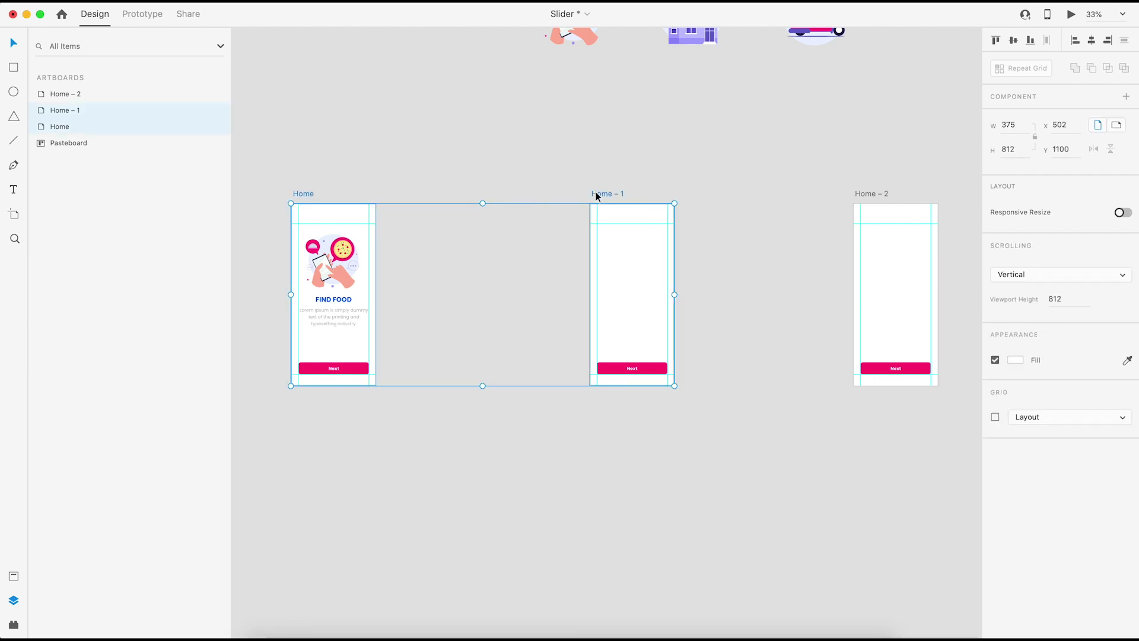
{"action": "left_click", "coordinate": [870, 196], "text": "shift"}
Step: Move Image 2 and Image 3 left inside the Image group so they sit above the ADD ADDRESS and DELIVERY headings beside Home
{"action": "left_click", "coordinate": [362, 257]}
{"action": "double_click", "coordinate": [657, 258]}
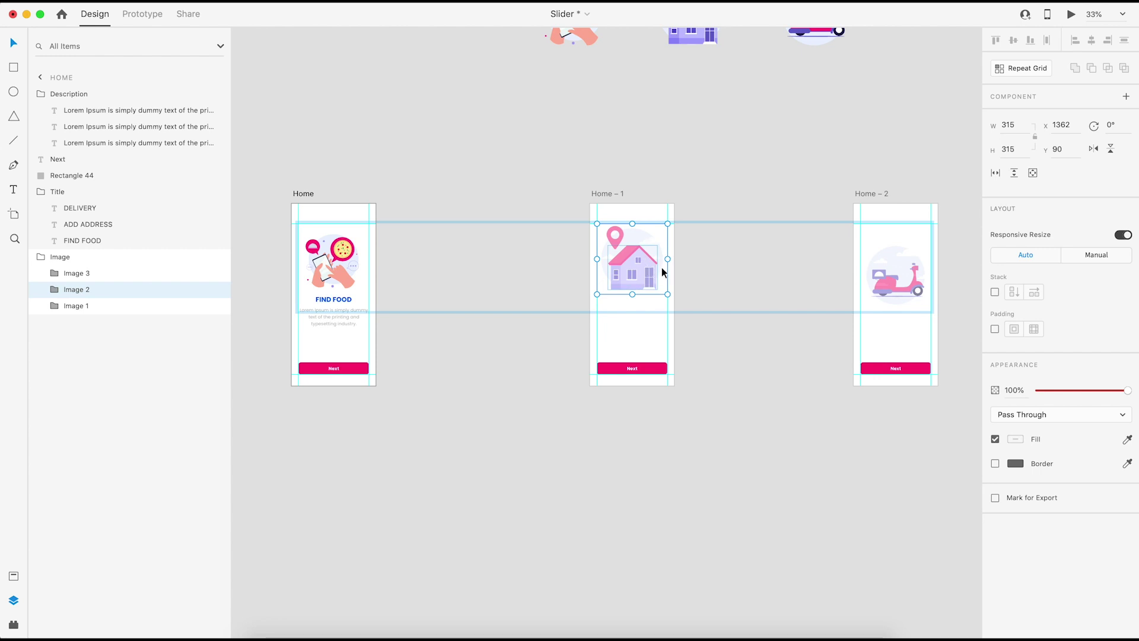
{"action": "left_click_drag", "start_coordinate": [647, 259], "coordinate": [450, 257]}
{"action": "left_click_drag", "start_coordinate": [870, 264], "coordinate": [537, 261]}
{"action": "left_click", "coordinate": [523, 337]}
Step: Copy the whole Image group from the Home artboard and paste it into Home – 1
{"action": "scroll", "coordinate": [516, 335], "scroll_direction": "down", "scroll_amount": 5}
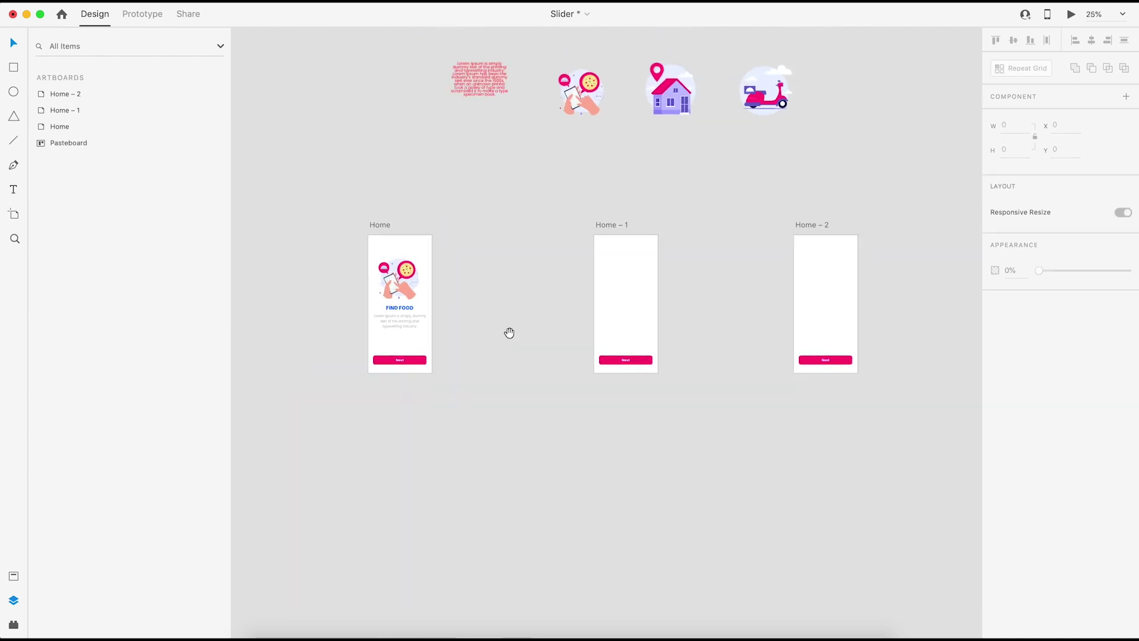
{"action": "key", "text": "super+space"}
{"action": "key", "text": "Escape"}
{"action": "scroll", "coordinate": [608, 341], "scroll_direction": "up", "scroll_amount": 5}
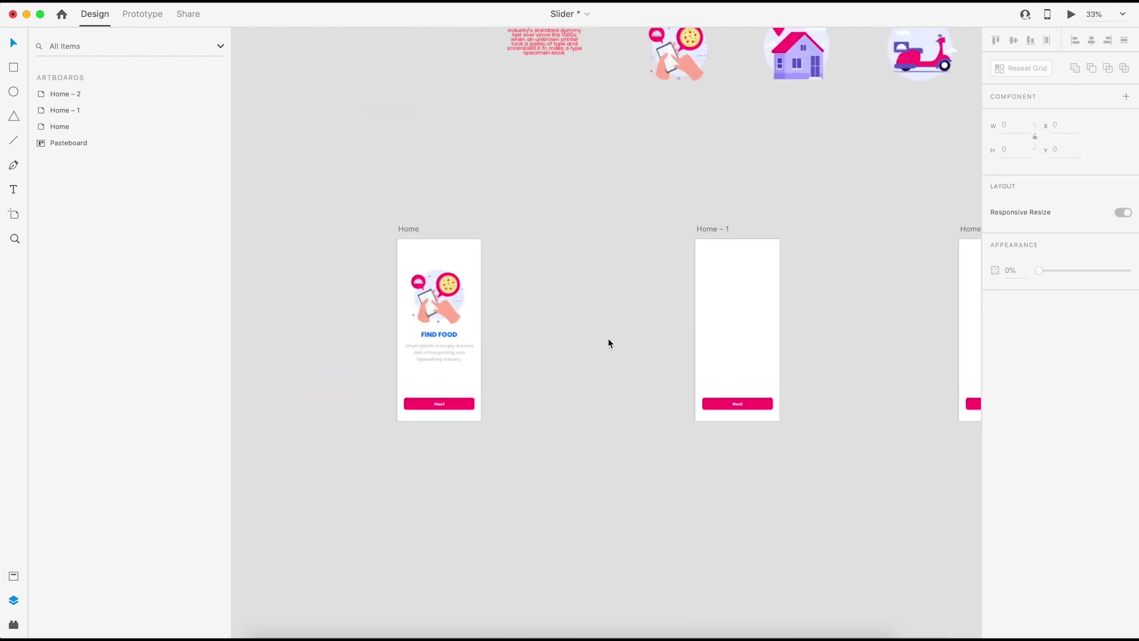
{"action": "left_click", "coordinate": [461, 352]}
{"action": "left_click", "coordinate": [442, 295]}
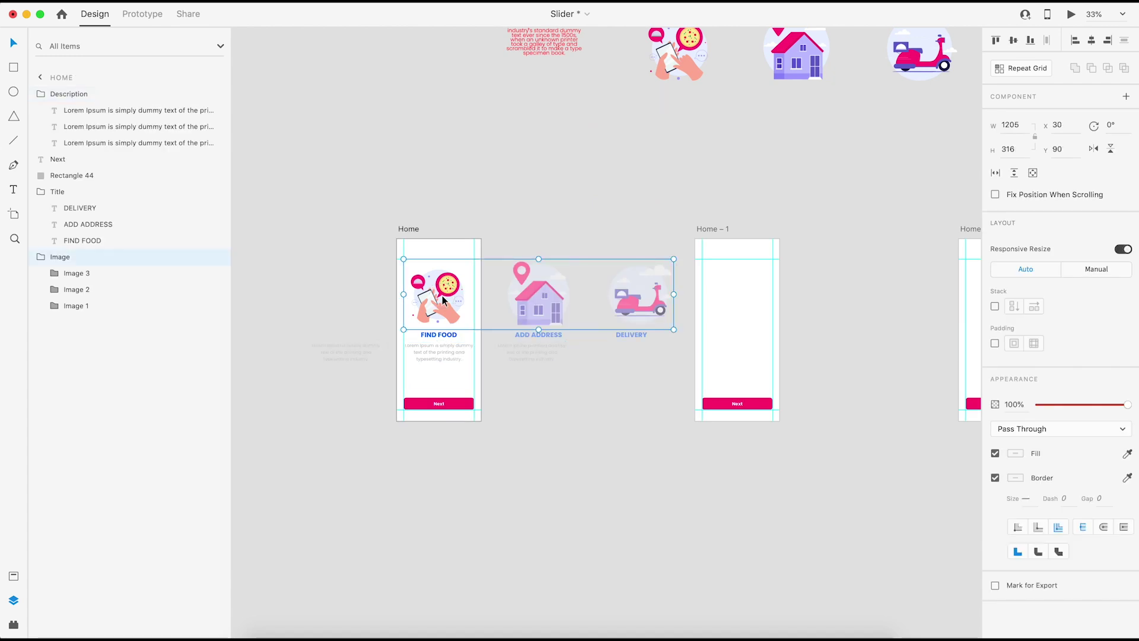
{"action": "left_click", "coordinate": [717, 228]}
{"action": "key", "text": "super+v"}
{"action": "scroll", "coordinate": [689, 329], "scroll_direction": "right", "scroll_amount": 3}
Step: Shift the pasted Image group left to X -420 so the house illustration falls inside Home – 1
{"action": "key", "text": "shift+Left"}
{"action": "key", "text": "shift+Left"}
{"action": "key", "text": "shift+Left"}
{"action": "key", "text": "shift+Left"}
{"action": "key", "text": "shift+Left"}
{"action": "key", "text": "shift+Left"}
{"action": "key", "text": "shift+Left"}
{"action": "key", "text": "shift+Left"}
{"action": "key", "text": "shift+Left"}
{"action": "key", "text": "shift+Left"}
{"action": "key", "text": "shift+Left"}
{"action": "key", "text": "shift+Left"}
{"action": "key", "text": "shift+Left"}
{"action": "key", "text": "shift+Left"}
{"action": "key", "text": "shift+Left"}
{"action": "key", "text": "shift+Left"}
{"action": "key", "text": "shift+Left"}
{"action": "key", "text": "shift+Left"}
{"action": "key", "text": "shift+Left"}
{"action": "key", "text": "shift+Left"}
{"action": "key", "text": "shift+Left"}
{"action": "key", "text": "shift+Left"}
{"action": "key", "text": "shift+Left"}
{"action": "key", "text": "shift+Left"}
{"action": "key", "text": "shift+Left"}
{"action": "key", "text": "shift+Left"}
{"action": "key", "text": "shift+Left"}
{"action": "key", "text": "shift+Left"}
{"action": "key", "text": "shift+Left"}
{"action": "key", "text": "shift+Left"}
{"action": "key", "text": "shift+Left"}
{"action": "key", "text": "shift+Left"}
{"action": "key", "text": "shift+Left"}
{"action": "key", "text": "shift+Left"}
{"action": "key", "text": "shift+Left"}
{"action": "key", "text": "shift+Left"}
{"action": "key", "text": "shift+Left"}
{"action": "key", "text": "shift+Left"}
{"action": "key", "text": "shift+Left"}
{"action": "key", "text": "shift+Left"}
{"action": "key", "text": "shift+Left"}
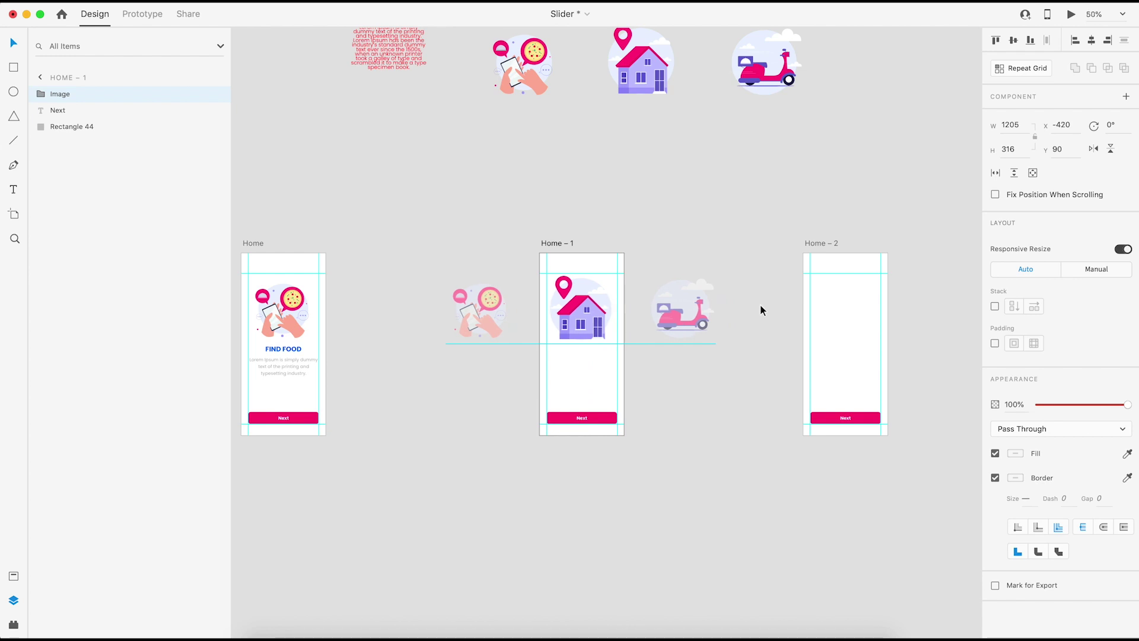
Step: Nudge the Image group in Home – 1 right to X -416 to centre the house on the artboard
{"action": "key", "text": "super+equal"}
{"action": "key", "text": "Right"}
{"action": "key", "text": "Right"}
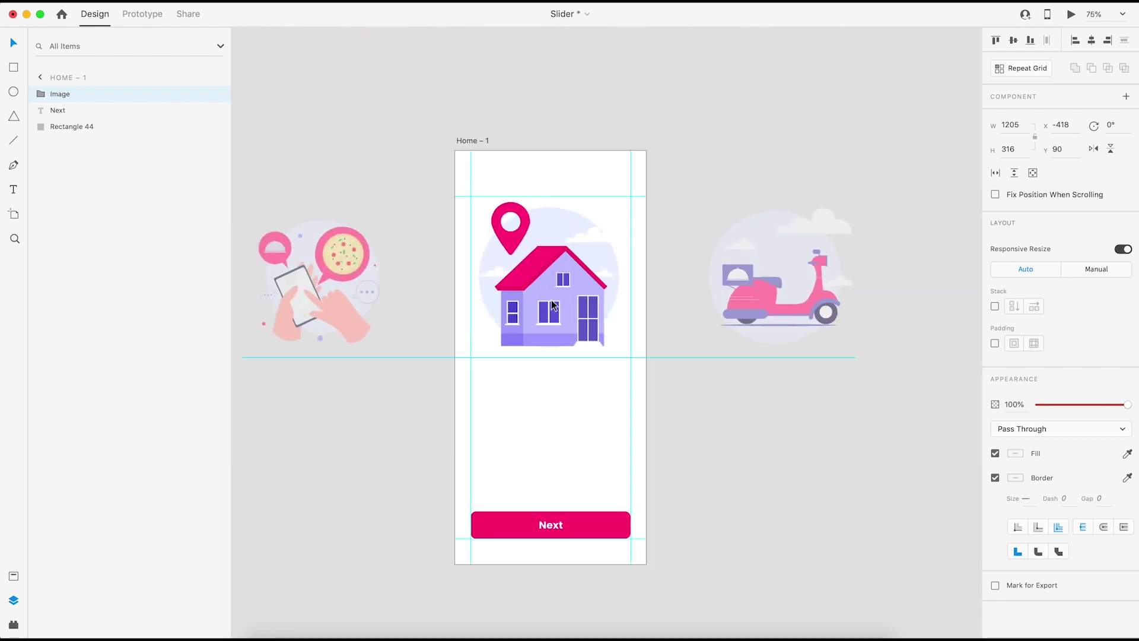
{"action": "key", "text": "Right"}
{"action": "left_click", "coordinate": [585, 278]}
{"action": "key", "text": "Right"}
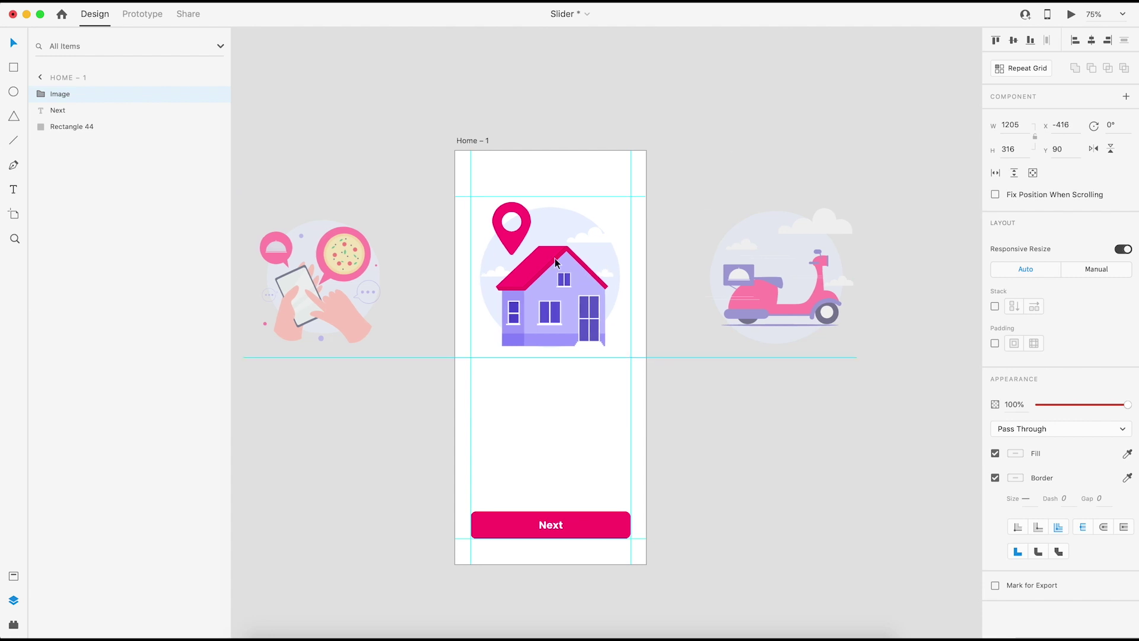
{"action": "left_click", "coordinate": [765, 95]}
Step: Copy the Image group from the Home artboard and paste it into Home – 2
{"action": "key", "text": "super+minus"}
{"action": "key", "text": "super+minus"}
{"action": "key", "text": "super+minus"}
{"action": "scroll", "coordinate": [561, 301], "scroll_direction": "right", "scroll_amount": 1}
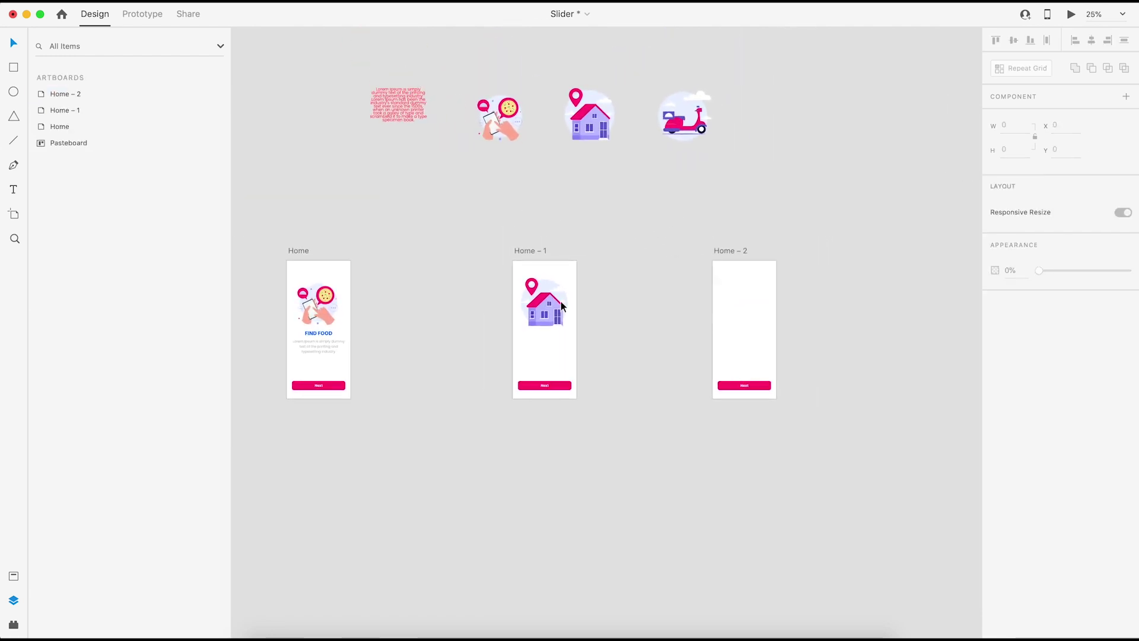
{"action": "left_click", "coordinate": [331, 294]}
{"action": "left_click", "coordinate": [730, 251]}
{"action": "key", "text": "super+v"}
{"action": "scroll", "coordinate": [848, 235], "scroll_direction": "right", "scroll_amount": 1}
Step: Shift the pasted Image group left to X -920 so the scooter illustration falls inside Home – 2
{"action": "key", "text": "shift+Left"}
{"action": "key", "text": "shift+Left"}
{"action": "key", "text": "shift+Left"}
{"action": "key", "text": "shift+Left"}
{"action": "key", "text": "shift+Left"}
{"action": "key", "text": "shift+Left"}
{"action": "key", "text": "shift+Left"}
{"action": "key", "text": "shift+Left"}
{"action": "key", "text": "shift+Left"}
{"action": "key", "text": "shift+Left"}
{"action": "key", "text": "shift+Left"}
{"action": "key", "text": "shift+Left"}
{"action": "key", "text": "shift+Left"}
{"action": "key", "text": "shift+Left"}
{"action": "key", "text": "shift+Left"}
{"action": "key", "text": "shift+Left"}
{"action": "key", "text": "shift+Left"}
{"action": "key", "text": "shift+Left"}
{"action": "key", "text": "shift+Left"}
{"action": "key", "text": "shift+Left"}
{"action": "key", "text": "shift+Left"}
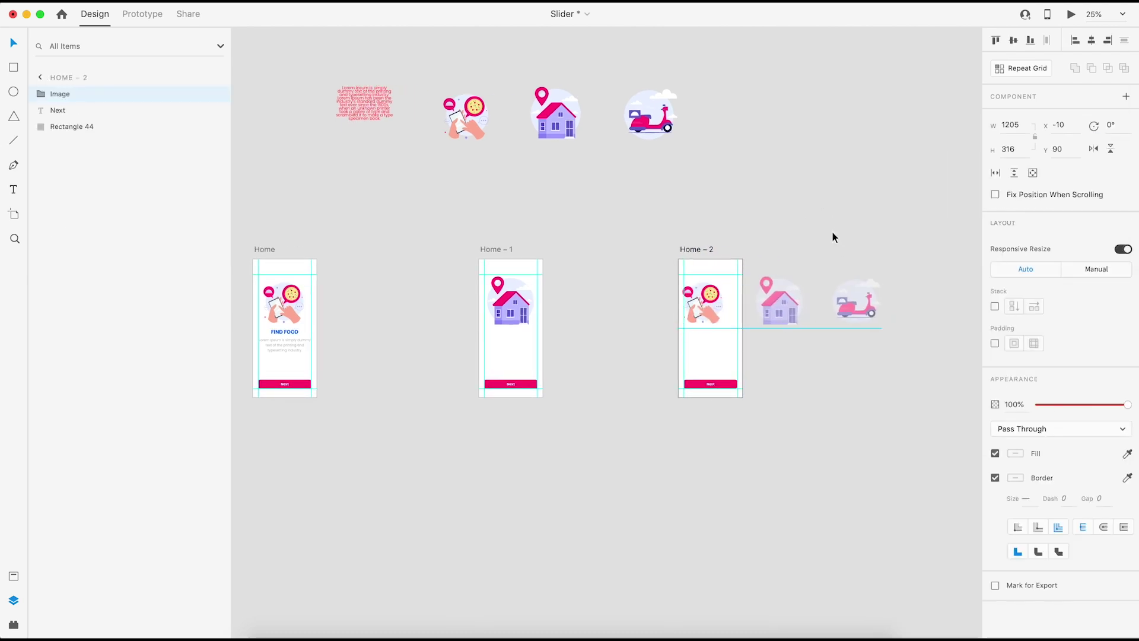
{"action": "key", "text": "shift+Left"}
{"action": "key", "text": "shift+Left"}
{"action": "key", "text": "shift+Left"}
{"action": "key", "text": "shift+Left"}
{"action": "key", "text": "shift+Left"}
{"action": "key", "text": "shift+Left"}
{"action": "key", "text": "shift+Left"}
{"action": "key", "text": "shift+Left"}
{"action": "key", "text": "shift+Left"}
{"action": "key", "text": "shift+Left"}
{"action": "key", "text": "shift+Left"}
{"action": "key", "text": "shift+Left"}
{"action": "key", "text": "shift+Left"}
{"action": "key", "text": "shift+Left"}
{"action": "key", "text": "shift+Left"}
{"action": "key", "text": "shift+Left"}
{"action": "key", "text": "shift+Left"}
{"action": "key", "text": "shift+Left"}
{"action": "key", "text": "shift+Left"}
{"action": "key", "text": "shift+Left"}
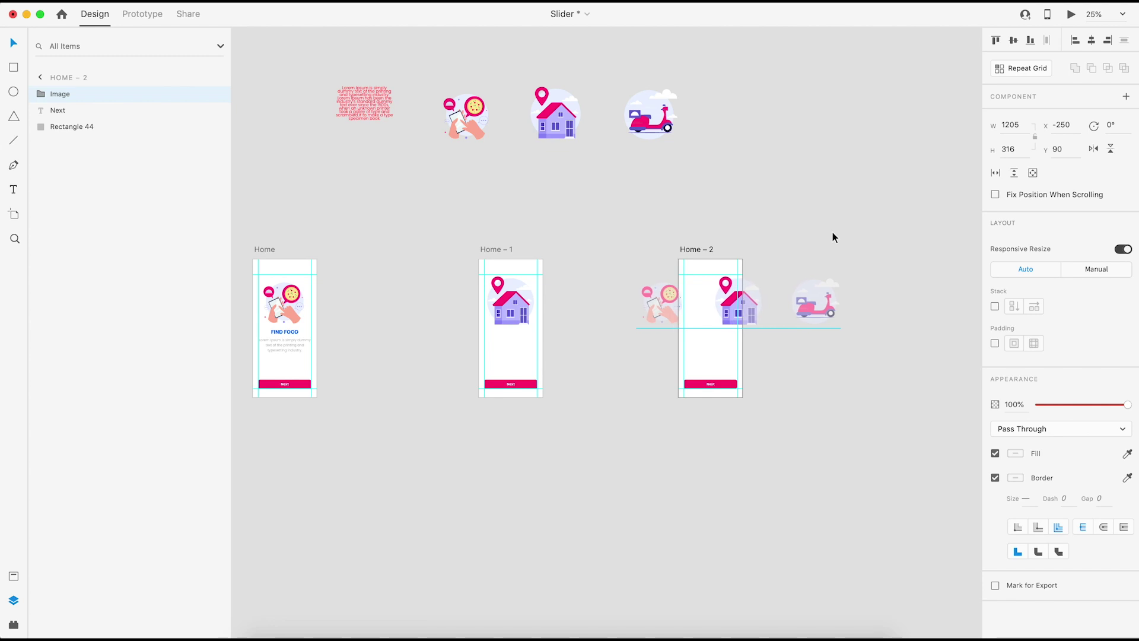
{"action": "key", "text": "shift+Left"}
{"action": "key", "text": "shift+Left"}
{"action": "key", "text": "shift+Left"}
{"action": "key", "text": "shift+Left"}
{"action": "key", "text": "shift+Left"}
{"action": "key", "text": "shift+Left"}
{"action": "key", "text": "shift+Left"}
{"action": "key", "text": "shift+Left"}
{"action": "key", "text": "shift+Left"}
{"action": "key", "text": "shift+Left"}
{"action": "key", "text": "shift+Left"}
{"action": "key", "text": "shift+Left"}
{"action": "key", "text": "shift+Left"}
{"action": "key", "text": "shift+Left"}
{"action": "key", "text": "shift+Left"}
{"action": "key", "text": "shift+Left"}
{"action": "key", "text": "shift+Left"}
{"action": "key", "text": "shift+Left"}
{"action": "key", "text": "shift+Left"}
{"action": "key", "text": "shift+Left"}
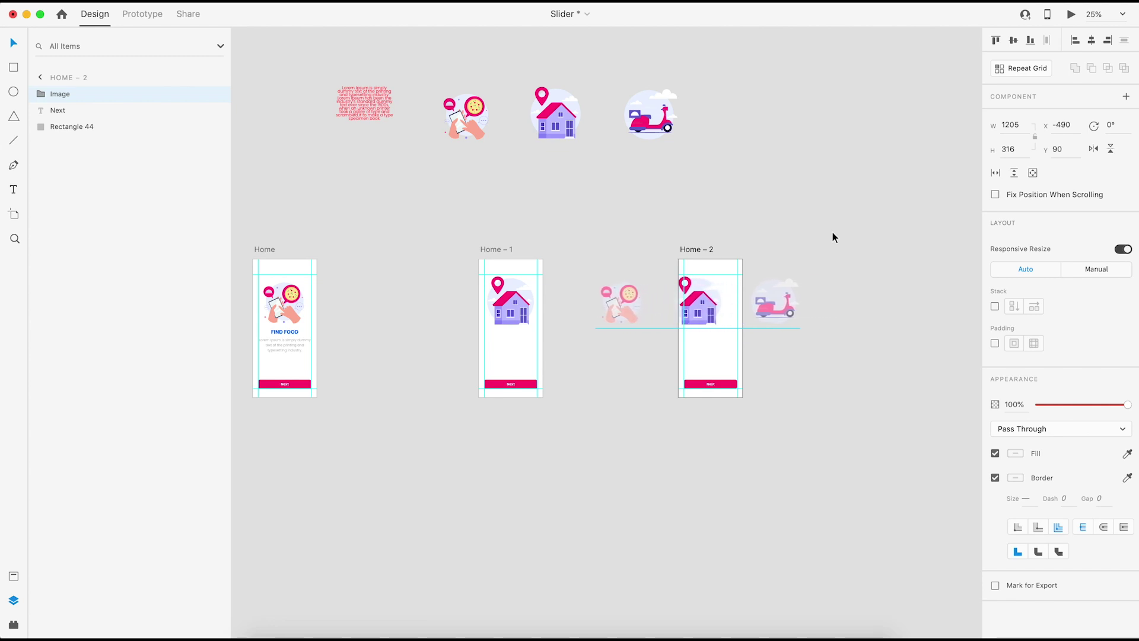
{"action": "key", "text": "shift+Left"}
{"action": "key", "text": "shift+Left"}
{"action": "key", "text": "shift+Left"}
{"action": "key", "text": "shift+Left"}
{"action": "key", "text": "shift+Left"}
{"action": "key", "text": "shift+Left"}
{"action": "key", "text": "shift+Left"}
{"action": "key", "text": "shift+Left"}
{"action": "key", "text": "shift+Left"}
{"action": "key", "text": "shift+Left"}
{"action": "key", "text": "shift+Left"}
{"action": "key", "text": "shift+Left"}
{"action": "key", "text": "shift+Left"}
{"action": "key", "text": "shift+Left"}
{"action": "key", "text": "shift+Left"}
{"action": "key", "text": "shift+Left"}
{"action": "key", "text": "shift+Left"}
{"action": "key", "text": "shift+Left"}
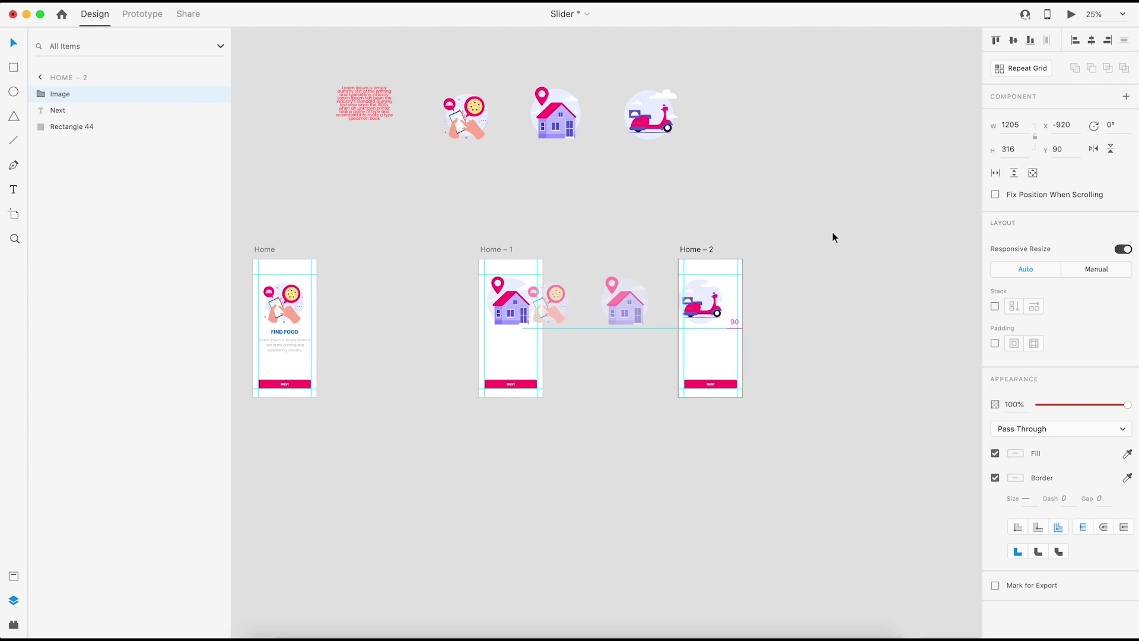
Step: Move the Home – 2 artboard farther right to widen the gap between it and Home – 1
{"action": "key", "text": "super+plus"}
{"action": "left_click_drag", "start_coordinate": [885, 237], "coordinate": [719, 273]}
{"action": "left_click", "coordinate": [603, 211]}
{"action": "left_click_drag", "start_coordinate": [603, 215], "coordinate": [718, 216]}
Step: Nudge the Image group in Home – 2 right to X -860 to centre the scooter on the artboard
{"action": "left_click", "coordinate": [747, 303]}
{"action": "key", "text": "shift+Right"}
{"action": "key", "text": "shift+Right"}
{"action": "key", "text": "shift+Right"}
{"action": "key", "text": "shift+Right"}
{"action": "key", "text": "shift+Right"}
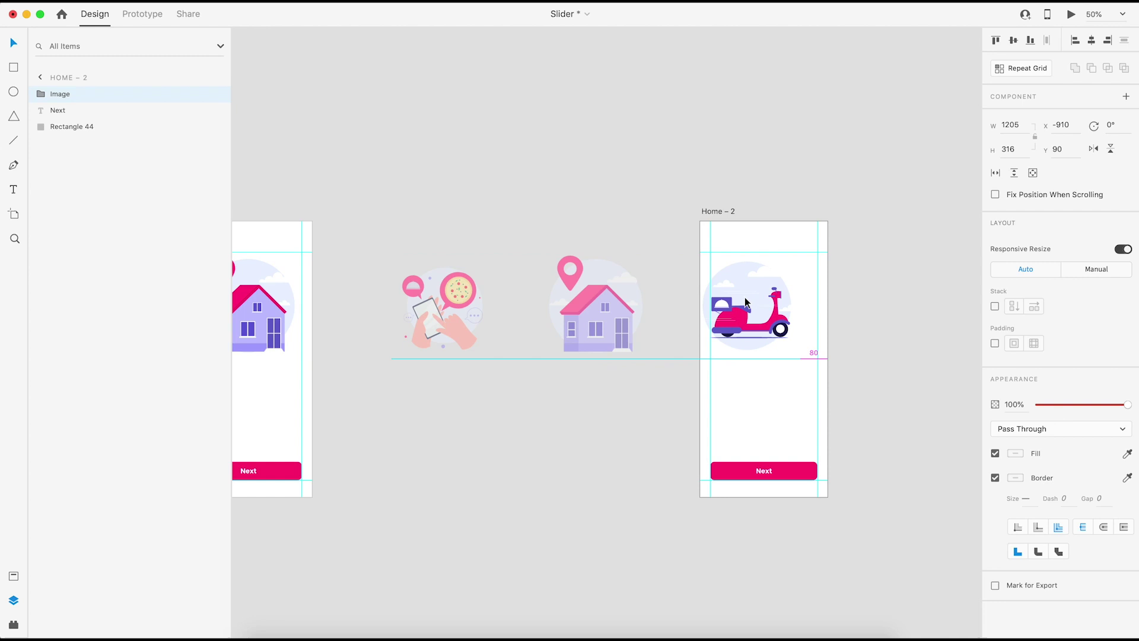
{"action": "left_click", "coordinate": [859, 302]}
{"action": "left_click", "coordinate": [784, 318]}
{"action": "key", "text": "shift+Right"}
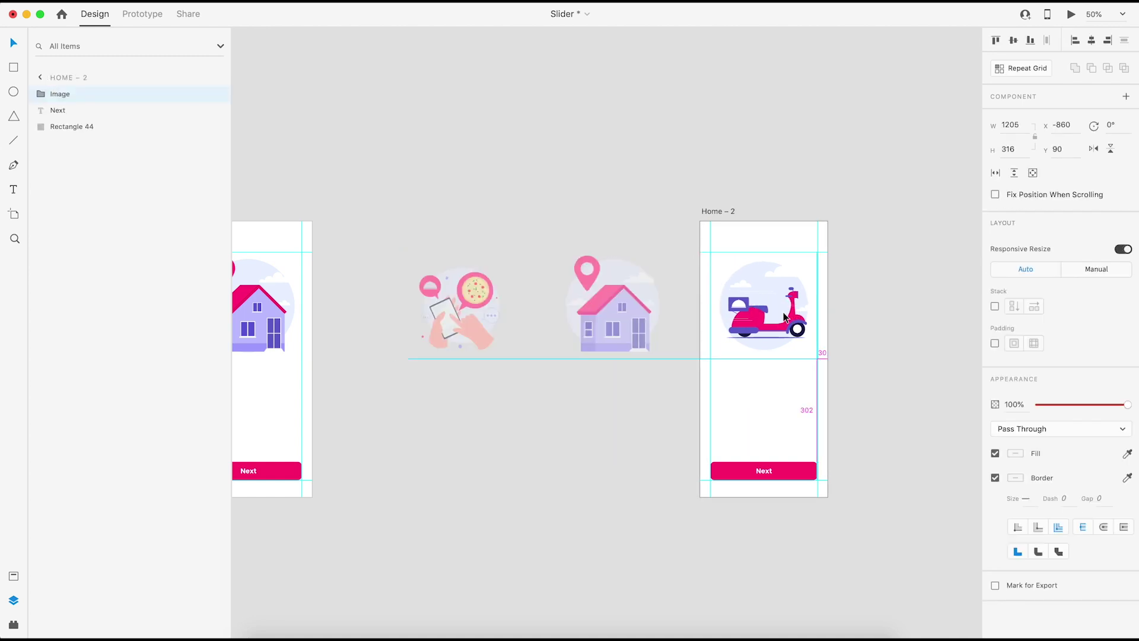
{"action": "key", "text": "Escape"}
{"action": "left_click", "coordinate": [801, 316]}
{"action": "left_click", "coordinate": [764, 194]}
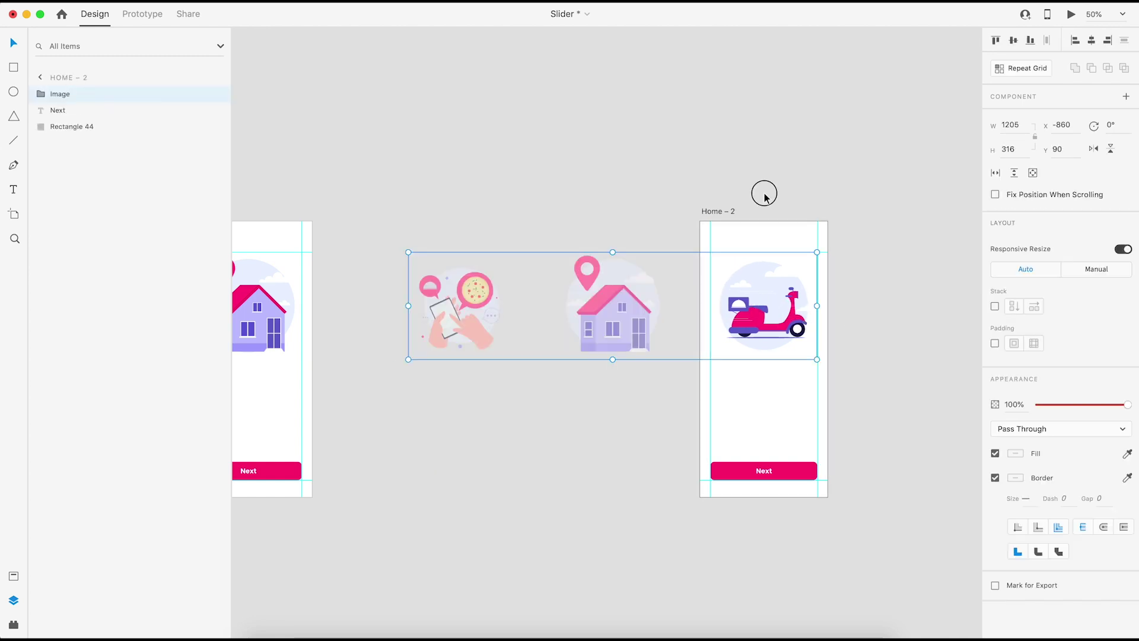
Step: Copy the Title group from the Home artboard and paste it into Home – 1
{"action": "key", "text": "super+minus"}
{"action": "key", "text": "super+minus"}
{"action": "left_click", "coordinate": [369, 322]}
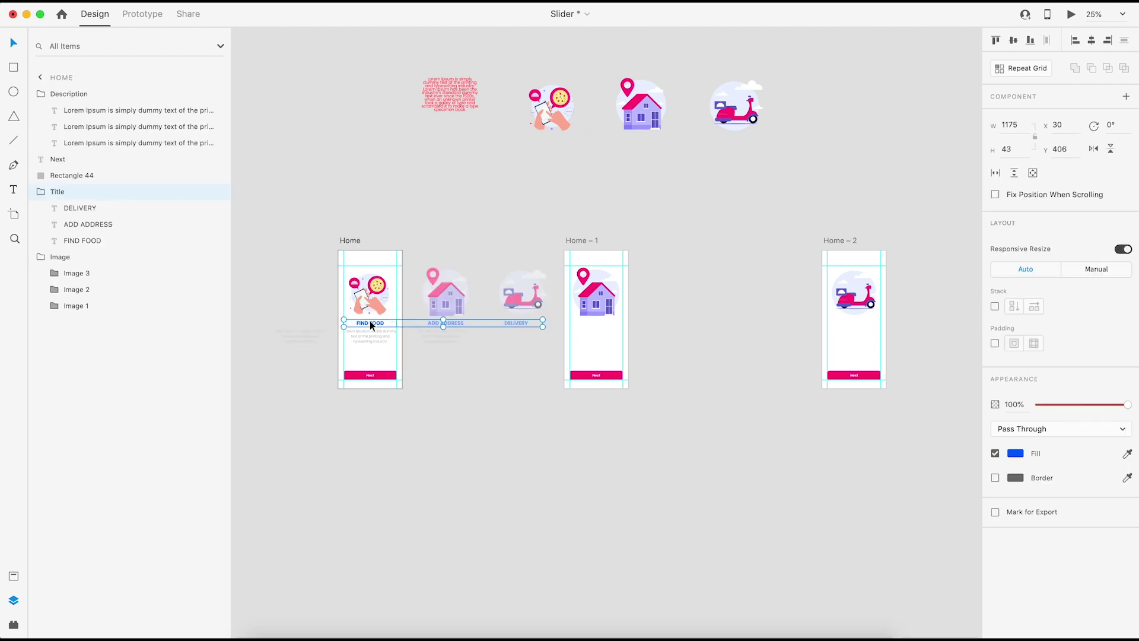
{"action": "left_click", "coordinate": [589, 242]}
{"action": "key", "text": "super+v"}
Step: Shift the pasted Title group left to X -410 so ADD ADDRESS falls inside Home – 1
{"action": "key", "text": "super+plus"}
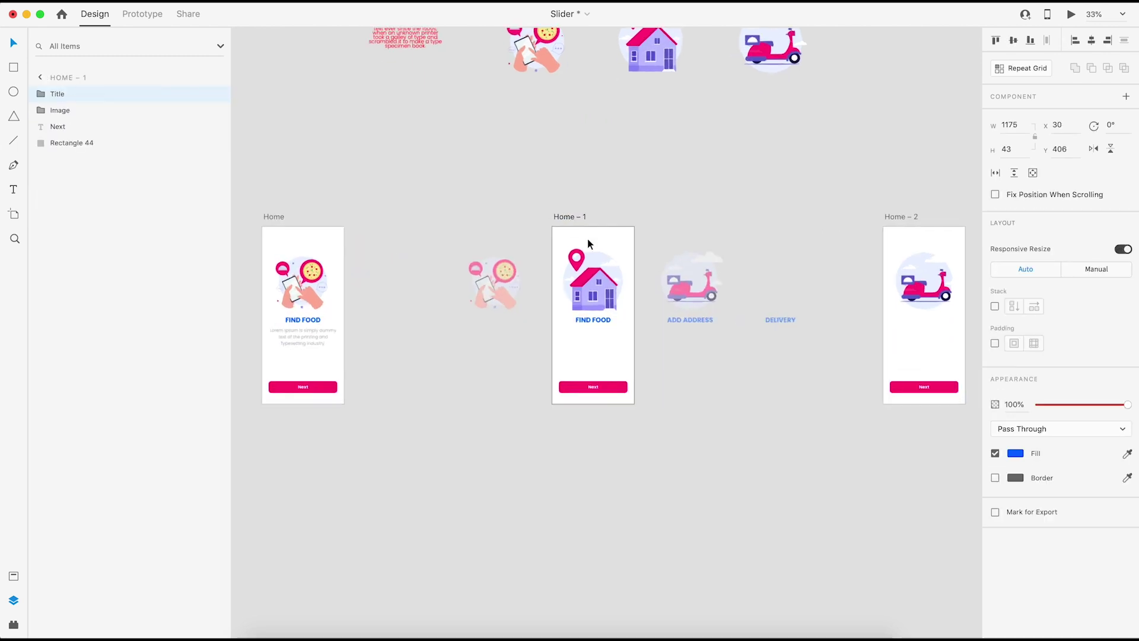
{"action": "key", "text": "shift+Left"}
{"action": "key", "text": "shift+Left"}
{"action": "key", "text": "shift+Left"}
{"action": "key", "text": "shift+Left"}
{"action": "key", "text": "shift+Left"}
{"action": "key", "text": "shift+Left"}
{"action": "key", "text": "shift+Left"}
{"action": "key", "text": "shift+Left"}
{"action": "key", "text": "shift+Left"}
{"action": "key", "text": "shift+Left"}
{"action": "key", "text": "shift+Left"}
{"action": "key", "text": "shift+Left"}
{"action": "key", "text": "shift+Left"}
{"action": "key", "text": "shift+Left"}
{"action": "key", "text": "shift+Left"}
{"action": "key", "text": "shift+Left"}
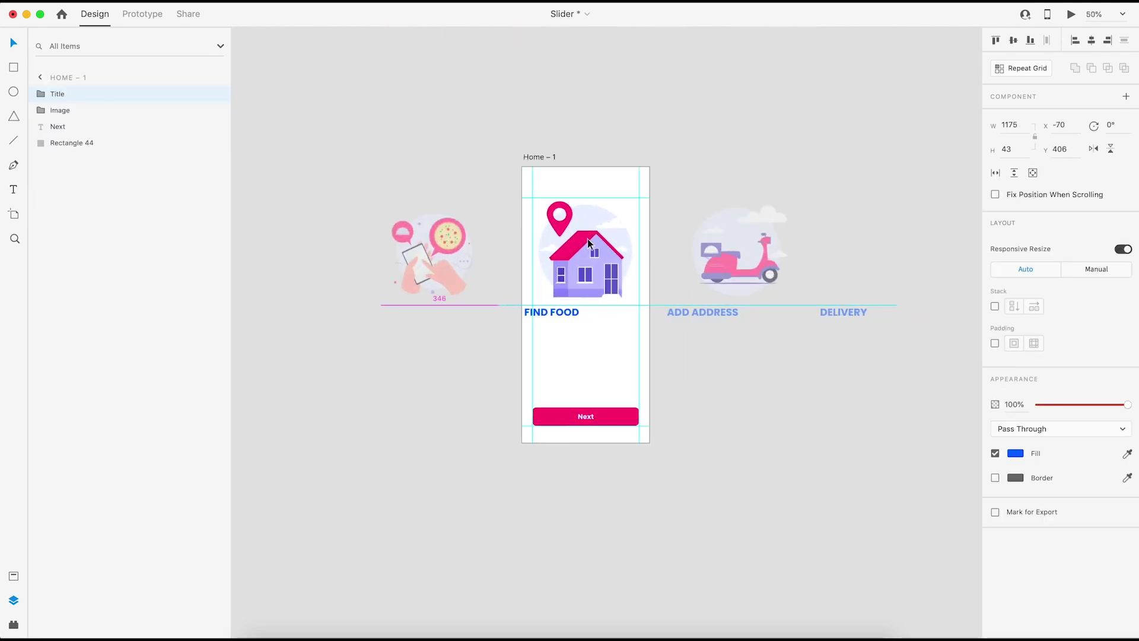
{"action": "key", "text": "shift+Left"}
{"action": "key", "text": "shift+Left"}
{"action": "key", "text": "shift+Left"}
{"action": "key", "text": "shift+Left"}
{"action": "key", "text": "shift+Left"}
{"action": "key", "text": "shift+Left"}
{"action": "key", "text": "shift+Left"}
{"action": "key", "text": "shift+Left"}
{"action": "key", "text": "shift+Left"}
{"action": "key", "text": "shift+Left"}
{"action": "key", "text": "shift+Left"}
{"action": "key", "text": "shift+Left"}
{"action": "key", "text": "shift+Left"}
{"action": "key", "text": "shift+Left"}
{"action": "key", "text": "shift+Left"}
{"action": "key", "text": "shift+Left"}
{"action": "key", "text": "shift+Left"}
{"action": "key", "text": "shift+Left"}
{"action": "key", "text": "shift+Left"}
{"action": "key", "text": "shift+Left"}
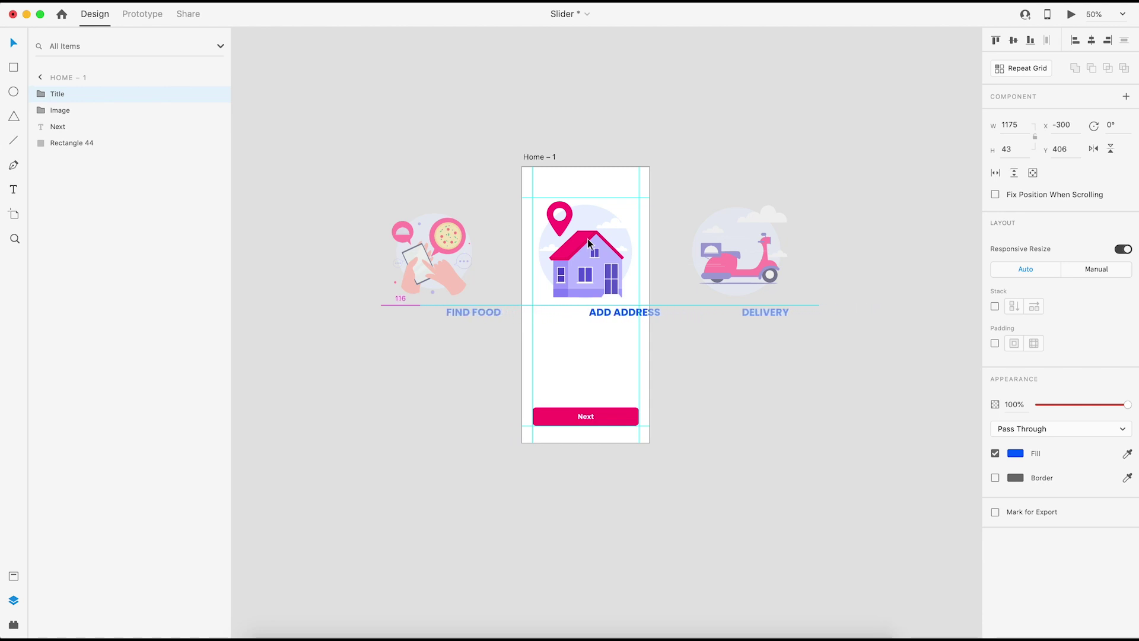
{"action": "key", "text": "shift+Left"}
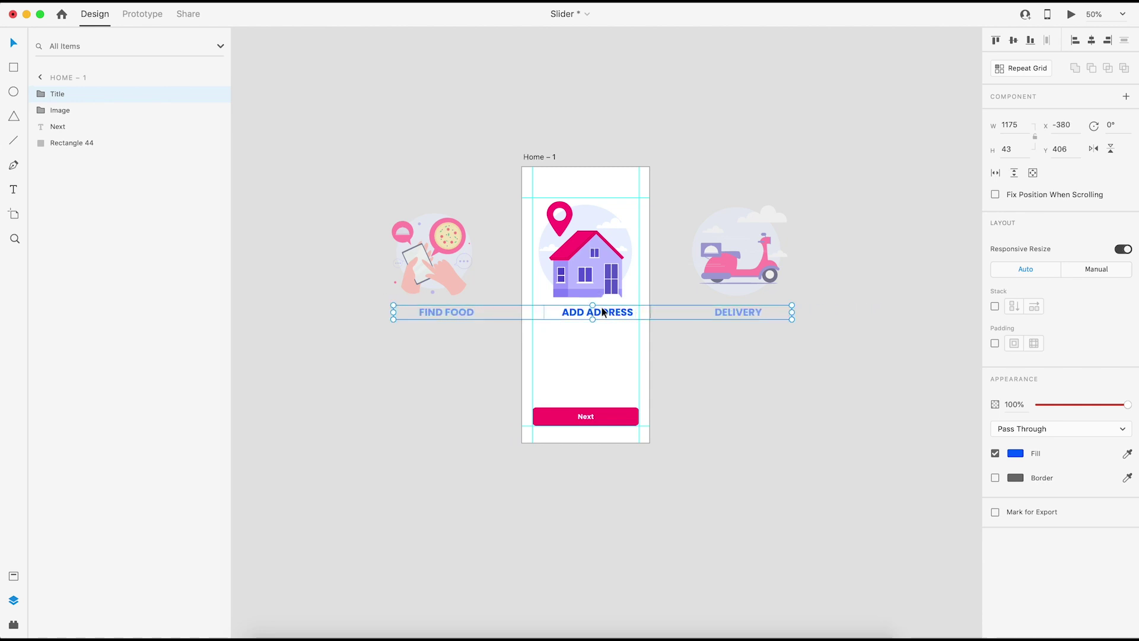
{"action": "key", "text": "shift+Left"}
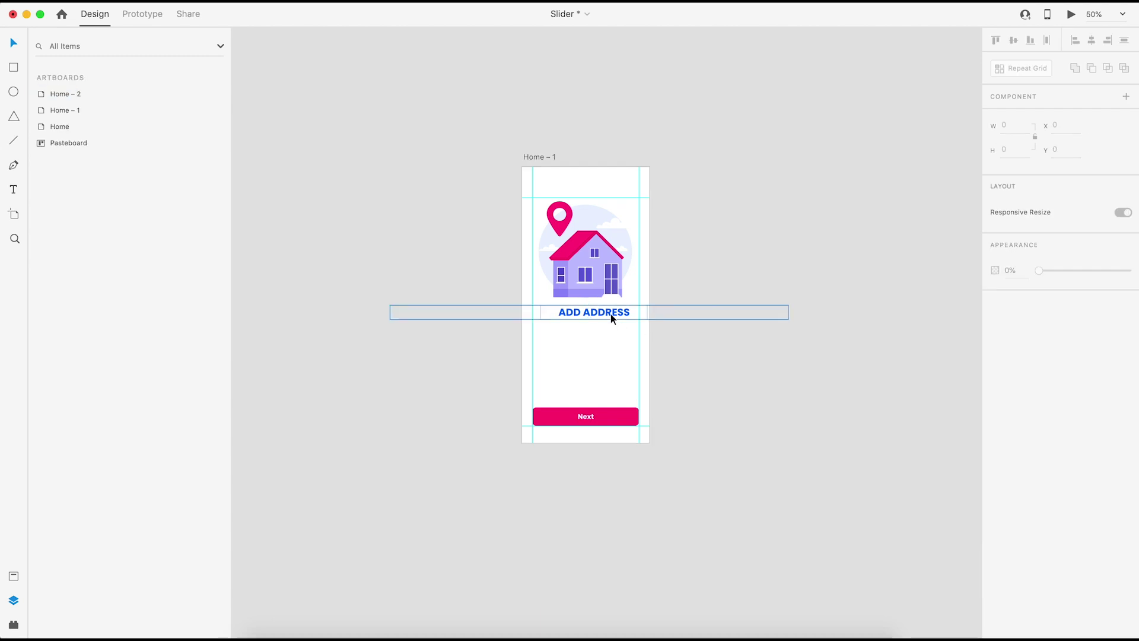
{"action": "scroll", "coordinate": [611, 314], "scroll_direction": "down", "scroll_amount": 3}
{"action": "scroll", "coordinate": [611, 314], "scroll_direction": "up", "scroll_amount": 8}
{"action": "left_click", "coordinate": [617, 290]}
{"action": "key", "text": "shift+Left"}
{"action": "key", "text": "shift+Left"}
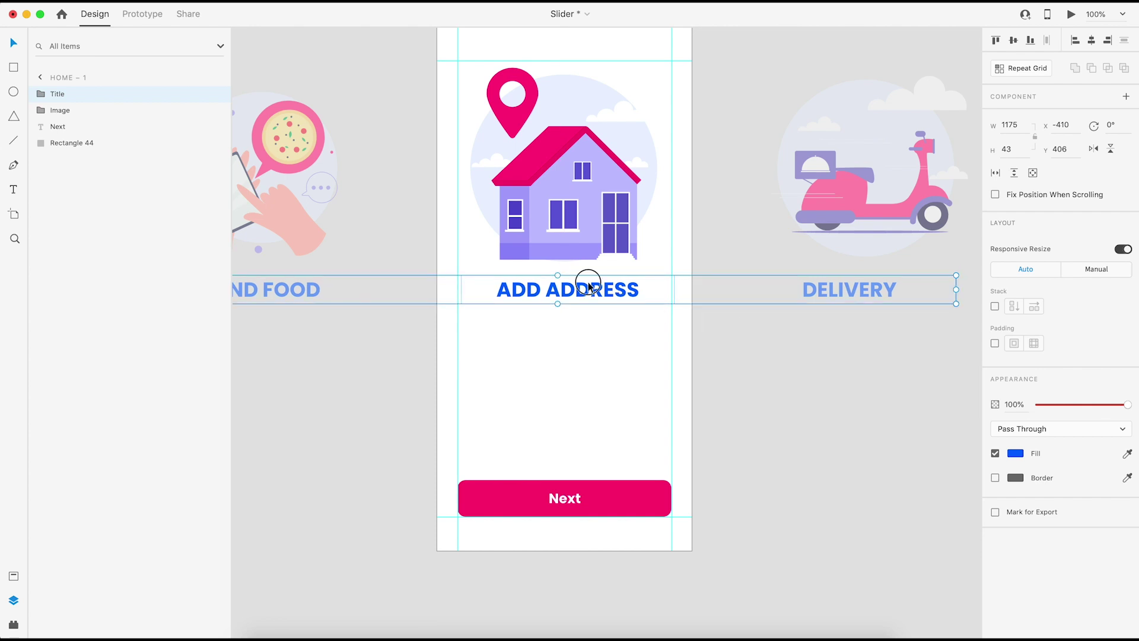
Step: Fine-tune the Title group in Home – 1 to X -414 to centre ADD ADDRESS under the house
{"action": "key", "text": "Left"}
{"action": "key", "text": "Left"}
{"action": "key", "text": "Left"}
{"action": "key", "text": "Left"}
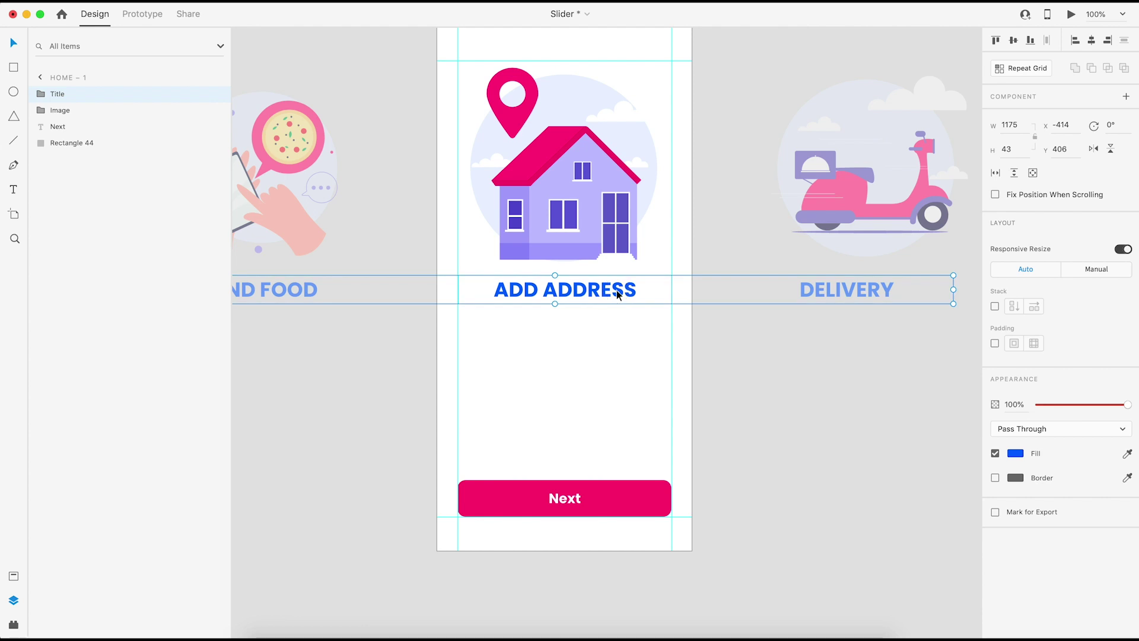
{"action": "left_click", "coordinate": [791, 376]}
Step: Paste the Title group from the Home artboard into Home – 2
{"action": "key", "text": "super+minus"}
{"action": "key", "text": "super+minus"}
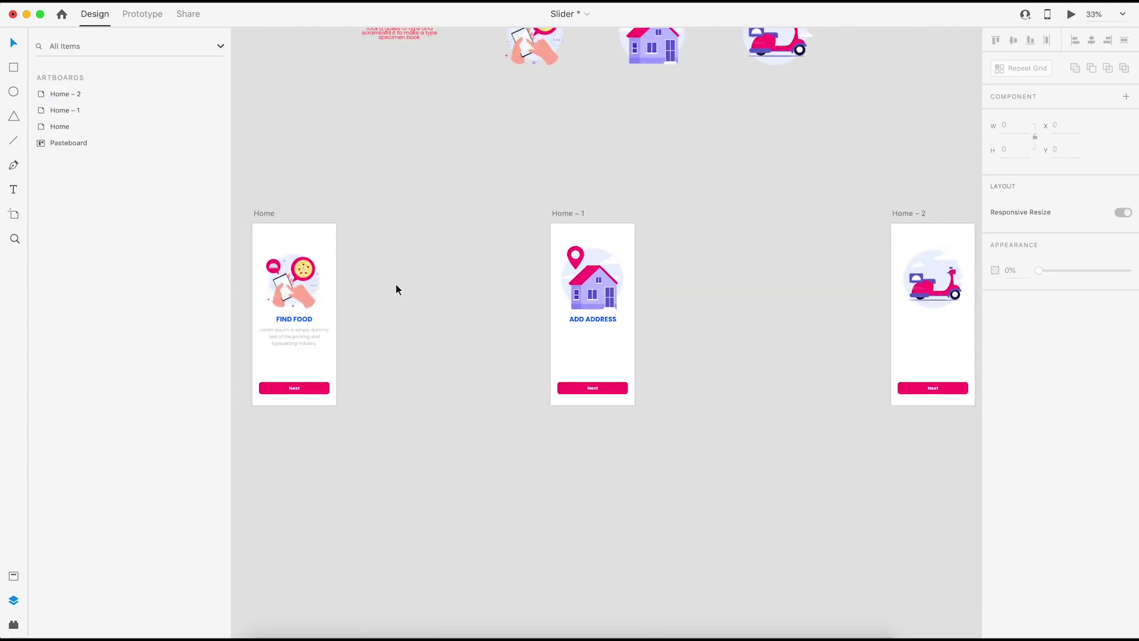
{"action": "left_click", "coordinate": [308, 319]}
{"action": "left_click", "coordinate": [715, 347]}
{"action": "left_click", "coordinate": [887, 192]}
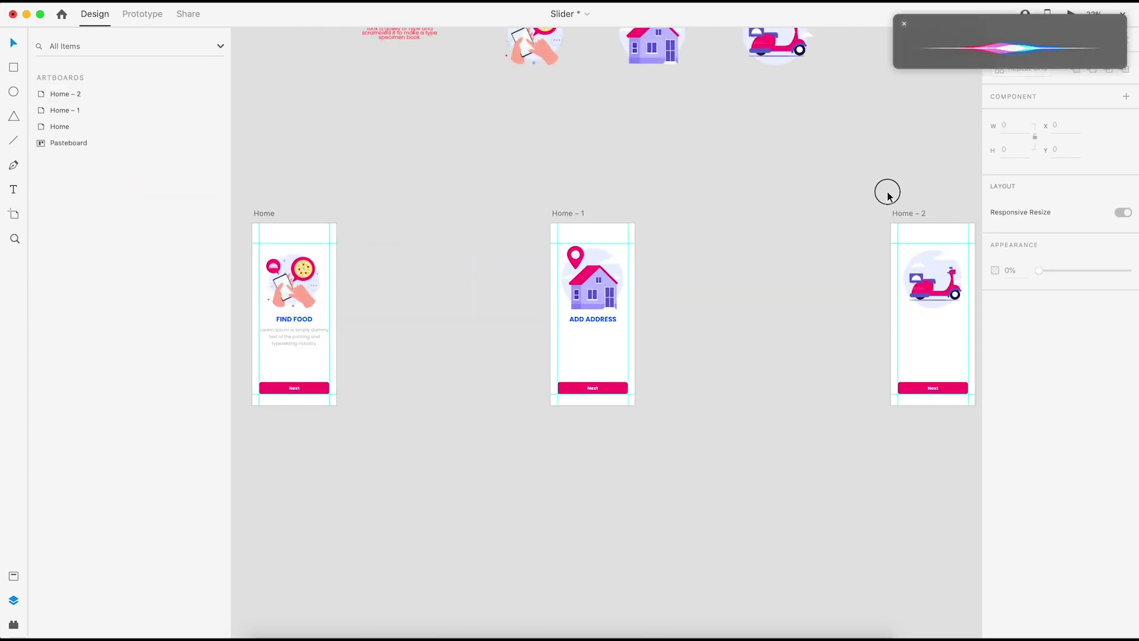
{"action": "scroll", "coordinate": [885, 48], "scroll_direction": "right", "scroll_amount": 3}
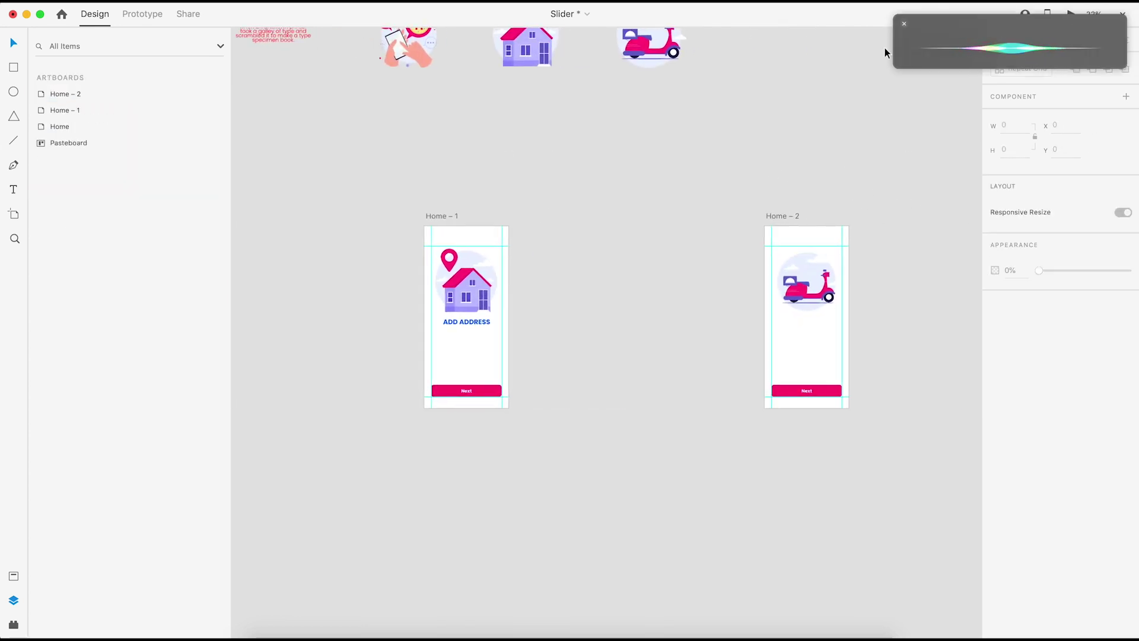
{"action": "left_click", "coordinate": [782, 229]}
{"action": "key", "text": "super+v"}
{"action": "left_click_drag", "start_coordinate": [880, 171], "coordinate": [627, 200]}
{"action": "key", "text": "super+plus"}
{"action": "key", "text": "super+plus"}
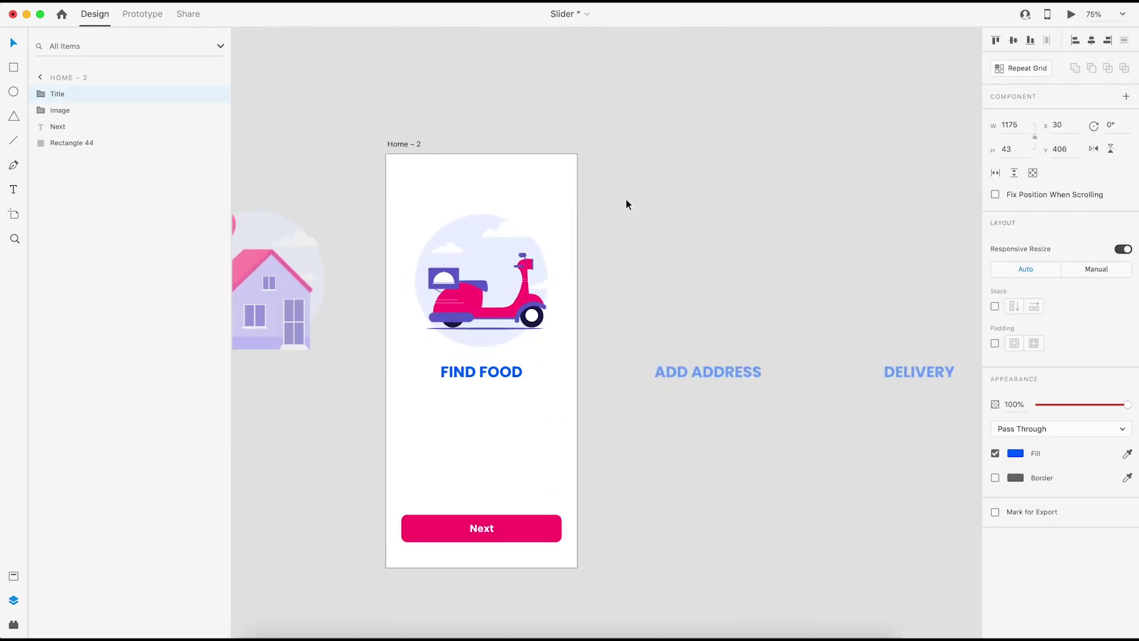
Step: Shift the pasted Title group left to X -840 so DELIVERY falls inside the Home – 2 artboard
{"action": "key", "text": "shift+Left"}
{"action": "key", "text": "shift+Left"}
{"action": "key", "text": "shift+Left"}
{"action": "key", "text": "shift+Left"}
{"action": "key", "text": "shift+Left"}
{"action": "key", "text": "shift+Left"}
{"action": "key", "text": "shift+Left"}
{"action": "key", "text": "shift+Left"}
{"action": "key", "text": "shift+Left"}
{"action": "key", "text": "shift+Left"}
{"action": "key", "text": "shift+Left"}
{"action": "key", "text": "shift+Left"}
{"action": "key", "text": "shift+Left"}
{"action": "key", "text": "shift+Left"}
{"action": "key", "text": "shift+Left"}
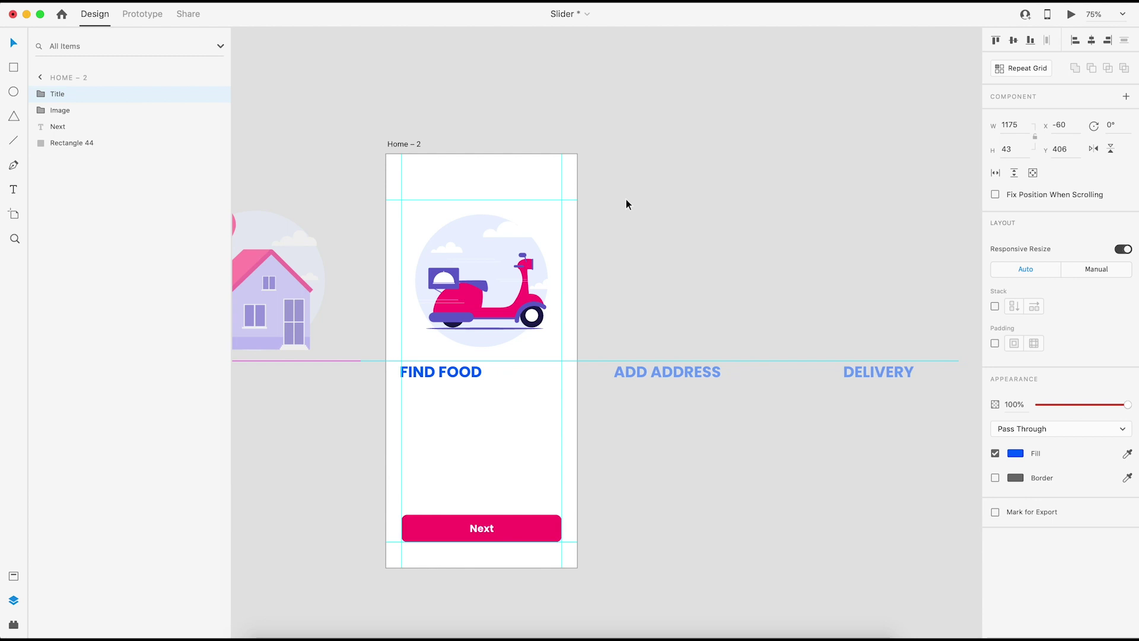
{"action": "key", "text": "shift+Left"}
{"action": "key", "text": "shift+Left"}
{"action": "key", "text": "shift+Left"}
{"action": "key", "text": "shift+Left"}
{"action": "key", "text": "shift+Left"}
{"action": "key", "text": "shift+Left"}
{"action": "key", "text": "shift+Left"}
{"action": "key", "text": "shift+Left"}
{"action": "key", "text": "shift+Left"}
{"action": "key", "text": "shift+Left"}
{"action": "key", "text": "shift+Left"}
{"action": "key", "text": "shift+Left"}
{"action": "key", "text": "shift+Left"}
{"action": "key", "text": "shift+Left"}
{"action": "key", "text": "shift+Left"}
{"action": "key", "text": "shift+Left"}
{"action": "key", "text": "shift+Left"}
{"action": "key", "text": "shift+Left"}
{"action": "key", "text": "shift+Left"}
{"action": "key", "text": "shift+Left"}
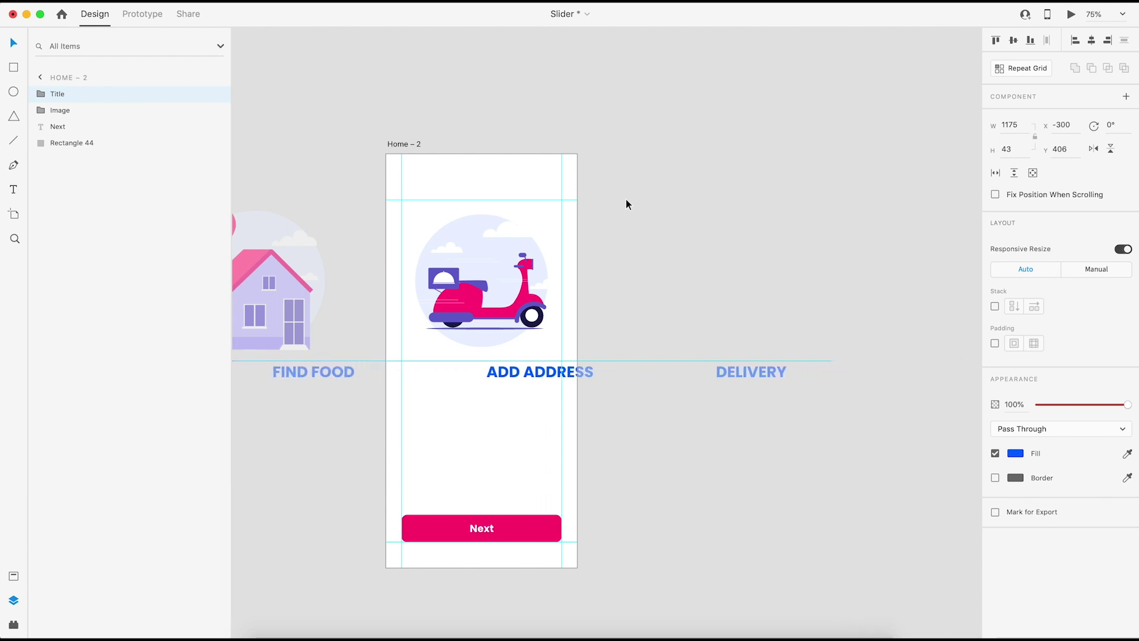
{"action": "key", "text": "shift+Left"}
{"action": "key", "text": "shift+Left"}
{"action": "key", "text": "shift+Left"}
{"action": "key", "text": "shift+Left"}
{"action": "key", "text": "shift+Left"}
{"action": "key", "text": "shift+Left"}
{"action": "key", "text": "shift+Left"}
{"action": "key", "text": "shift+Left"}
{"action": "key", "text": "shift+Left"}
{"action": "key", "text": "shift+Left"}
{"action": "key", "text": "shift+Left"}
{"action": "key", "text": "shift+Left"}
{"action": "key", "text": "shift+Left"}
{"action": "key", "text": "shift+Left"}
{"action": "key", "text": "shift+Left"}
{"action": "key", "text": "shift+Left"}
{"action": "key", "text": "shift+Left"}
{"action": "key", "text": "shift+Left"}
{"action": "key", "text": "shift+Left"}
{"action": "key", "text": "shift+Left"}
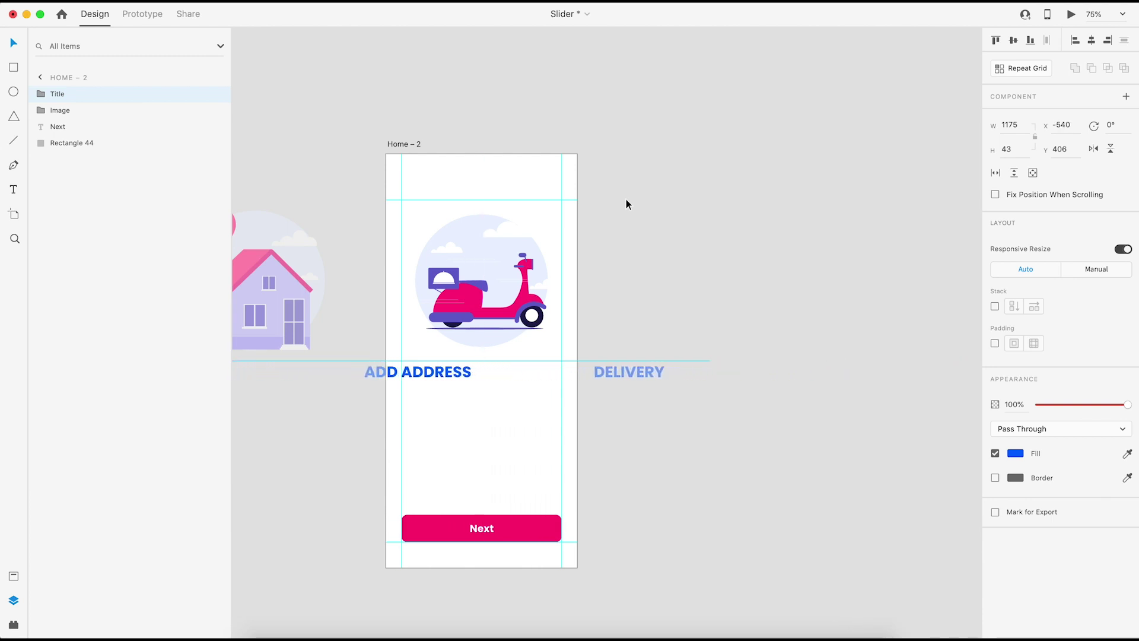
{"action": "key", "text": "shift+Left"}
{"action": "key", "text": "shift+Left"}
{"action": "key", "text": "shift+Left"}
{"action": "key", "text": "shift+Left"}
{"action": "key", "text": "shift+Left"}
{"action": "key", "text": "shift+Left"}
{"action": "key", "text": "shift+Left"}
{"action": "key", "text": "shift+Left"}
{"action": "key", "text": "shift+Left"}
{"action": "key", "text": "shift+Left"}
{"action": "key", "text": "shift+Left"}
{"action": "key", "text": "shift+Left"}
{"action": "key", "text": "shift+Left"}
{"action": "key", "text": "shift+Left"}
{"action": "key", "text": "shift+Left"}
{"action": "key", "text": "shift+Left"}
{"action": "key", "text": "shift+Left"}
{"action": "key", "text": "shift+Left"}
{"action": "key", "text": "shift+Left"}
{"action": "key", "text": "shift+Left"}
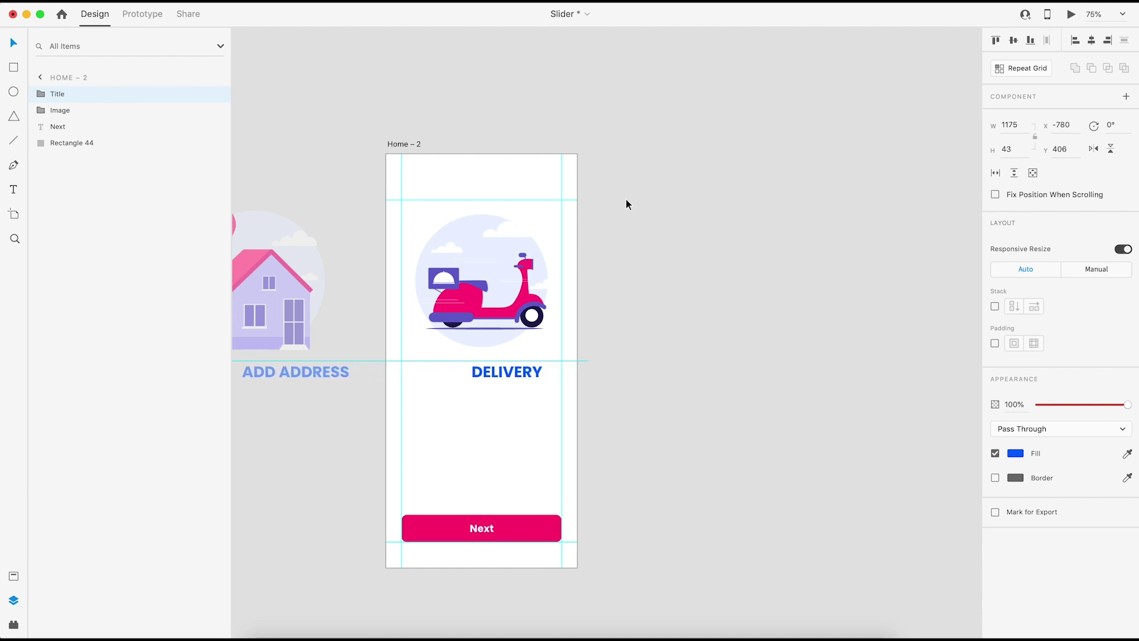
{"action": "key", "text": "shift+Left"}
{"action": "key", "text": "shift+Left"}
{"action": "key", "text": "shift+Left"}
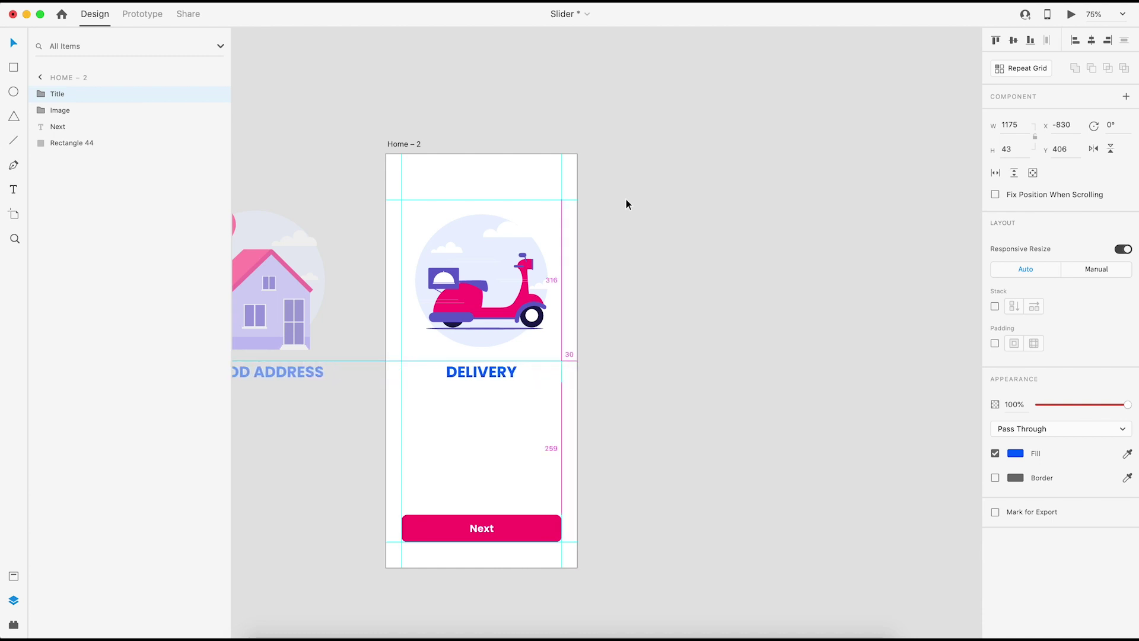
Step: Nudge the Title group in Home – 2 right to X -830 to centre DELIVERY under the scooter
{"action": "left_click", "coordinate": [640, 283]}
{"action": "left_click", "coordinate": [488, 367]}
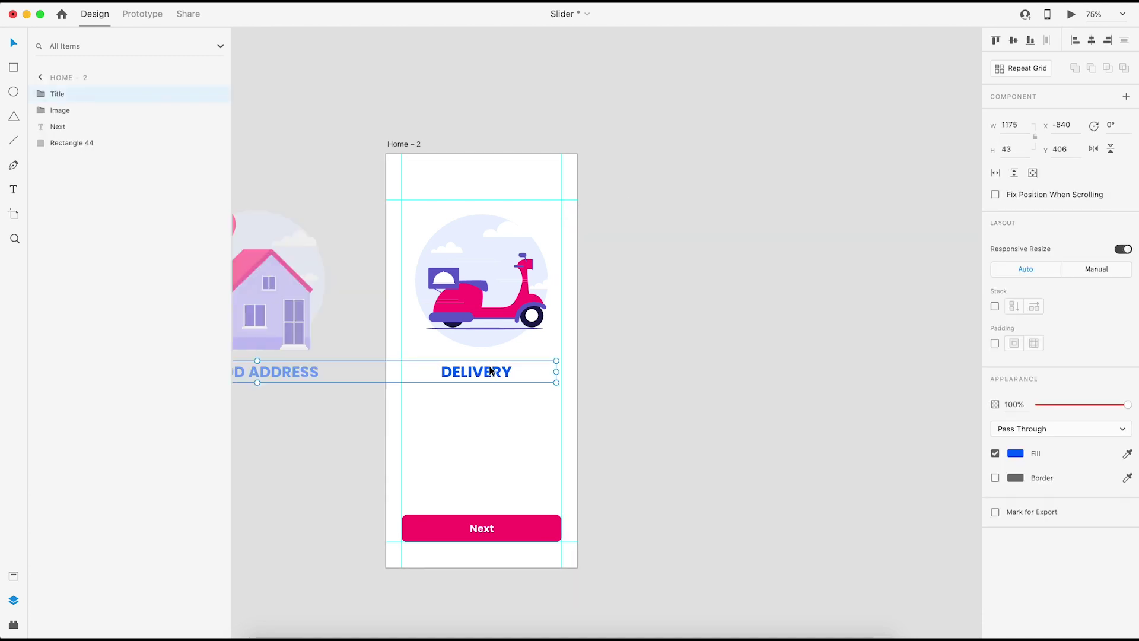
{"action": "key", "text": "shift+Right"}
{"action": "left_click", "coordinate": [652, 394]}
{"action": "left_click", "coordinate": [504, 377]}
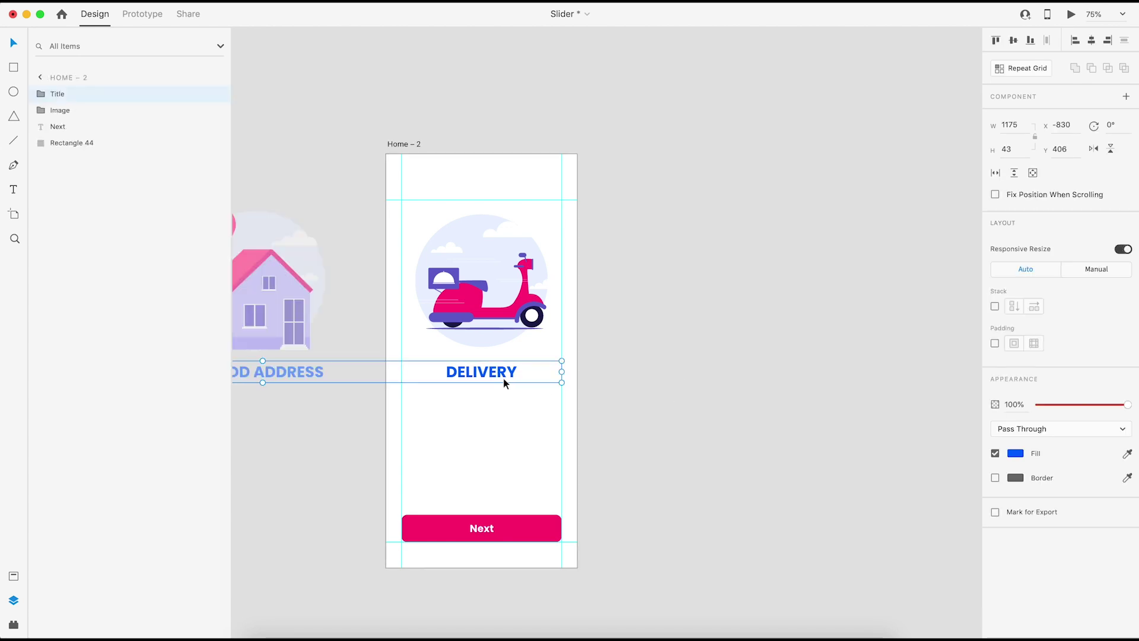
{"action": "left_click", "coordinate": [735, 350]}
Step: Shift the Description group in the Home artboard right to X 26 so its first paragraph sits under FIND FOOD
{"action": "key", "text": "super+minus"}
{"action": "key", "text": "super+minus"}
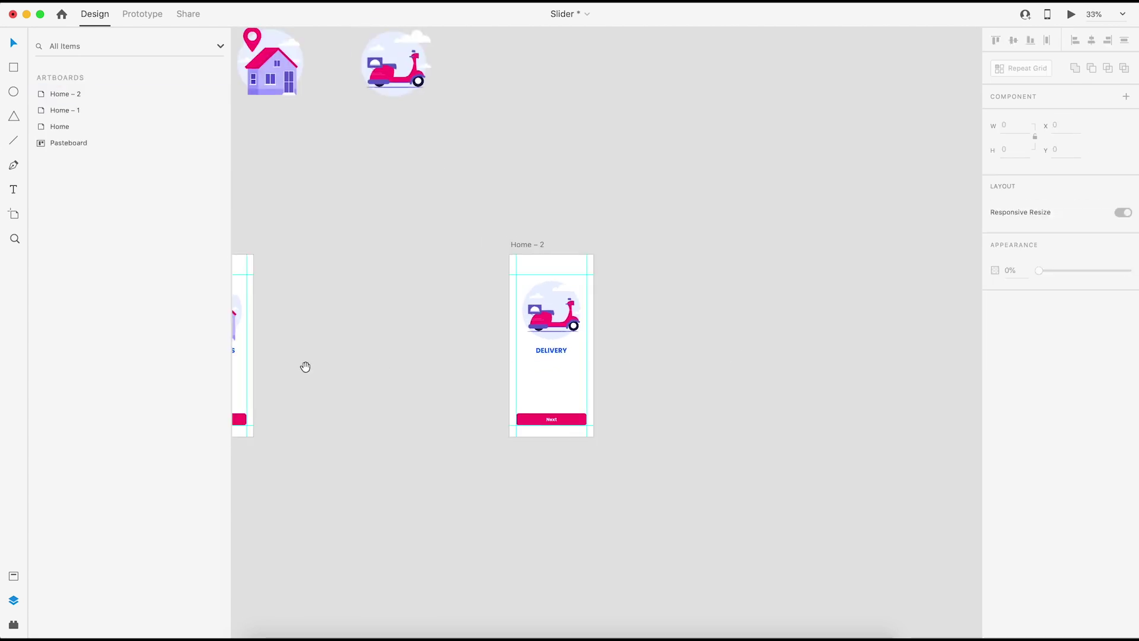
{"action": "left_click_drag", "start_coordinate": [305, 366], "coordinate": [655, 316]}
{"action": "left_click_drag", "start_coordinate": [395, 367], "coordinate": [621, 416]}
{"action": "left_click", "coordinate": [429, 310]}
{"action": "key", "text": "super+plus"}
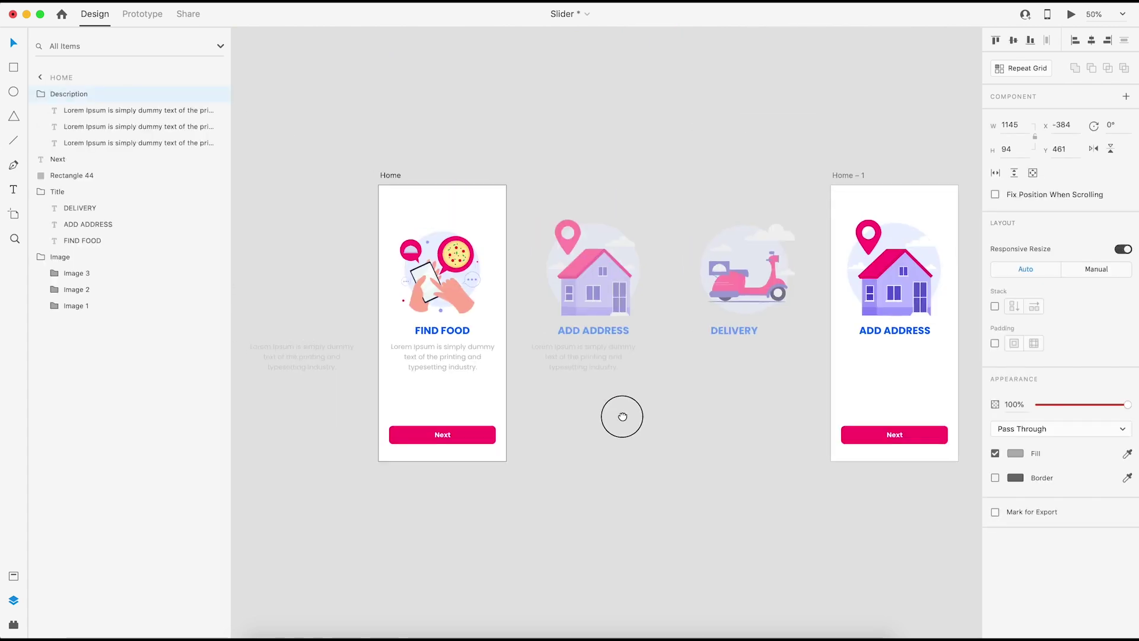
{"action": "key", "text": "shift+Right"}
{"action": "key", "text": "shift+Right"}
{"action": "key", "text": "shift+Right"}
{"action": "key", "text": "shift+Right"}
{"action": "key", "text": "shift+Right"}
{"action": "key", "text": "shift+Right"}
{"action": "key", "text": "shift+Right"}
{"action": "key", "text": "shift+Right"}
{"action": "key", "text": "shift+Right"}
{"action": "key", "text": "shift+Right"}
{"action": "key", "text": "shift+Right"}
{"action": "key", "text": "shift+Right"}
{"action": "key", "text": "shift+Right"}
{"action": "key", "text": "shift+Right"}
{"action": "key", "text": "shift+Right"}
{"action": "key", "text": "shift+Right"}
{"action": "key", "text": "shift+Right"}
{"action": "key", "text": "shift+Right"}
{"action": "key", "text": "shift+Right"}
{"action": "key", "text": "shift+Right"}
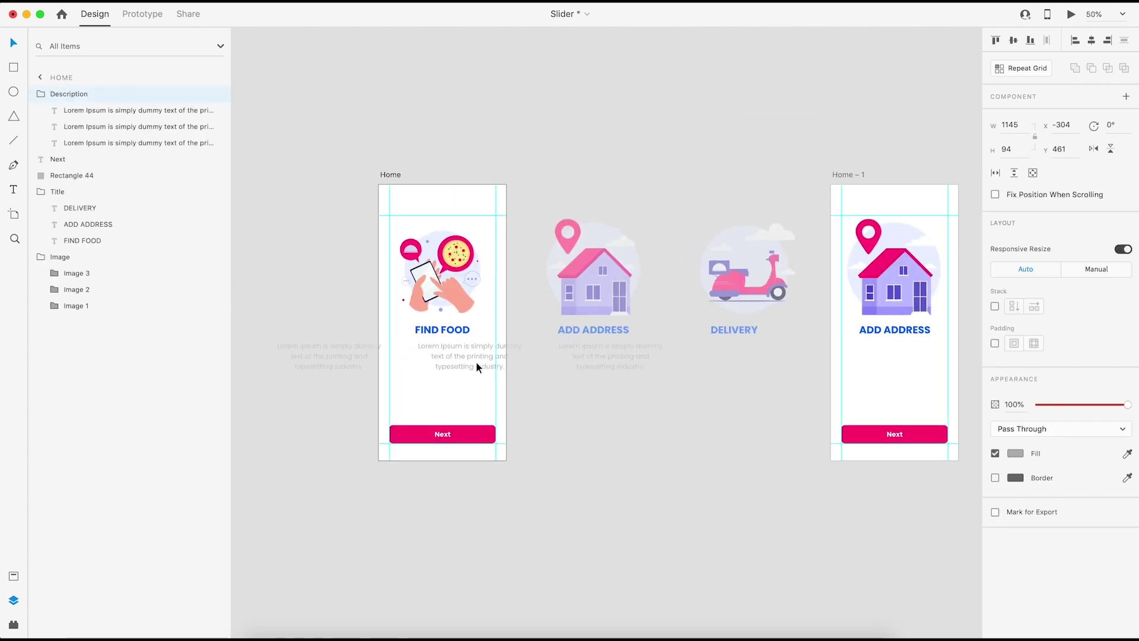
{"action": "key", "text": "shift+Right"}
{"action": "key", "text": "shift+Right"}
{"action": "key", "text": "shift+Right"}
{"action": "key", "text": "shift+Right"}
{"action": "key", "text": "shift+Right"}
{"action": "key", "text": "shift+Right"}
{"action": "key", "text": "shift+Right"}
{"action": "key", "text": "shift+Right"}
{"action": "key", "text": "shift+Right"}
{"action": "key", "text": "shift+Right"}
{"action": "key", "text": "shift+Right"}
{"action": "key", "text": "shift+Right"}
{"action": "key", "text": "shift+Right"}
{"action": "key", "text": "shift+Right"}
{"action": "key", "text": "shift+Right"}
{"action": "key", "text": "shift+Right"}
{"action": "key", "text": "shift+Right"}
{"action": "key", "text": "shift+Right"}
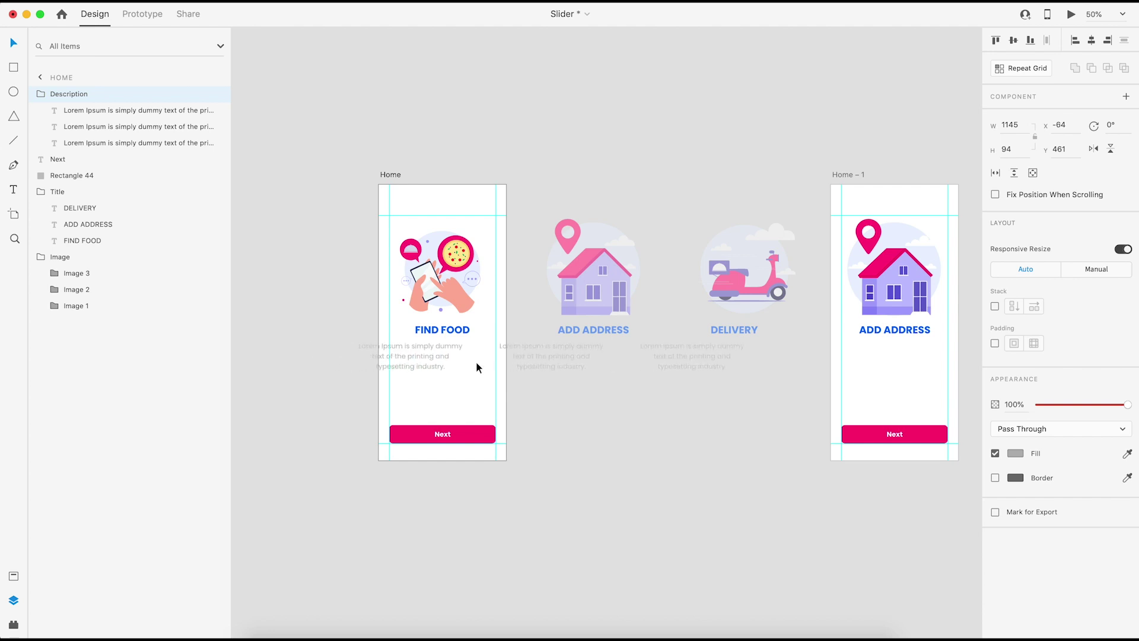
{"action": "key", "text": "shift+Right"}
{"action": "key", "text": "shift+Right"}
{"action": "key", "text": "shift+Right"}
{"action": "left_click", "coordinate": [518, 405]}
{"action": "left_click", "coordinate": [456, 358]}
{"action": "left_click_drag", "start_coordinate": [575, 397], "coordinate": [627, 423]}
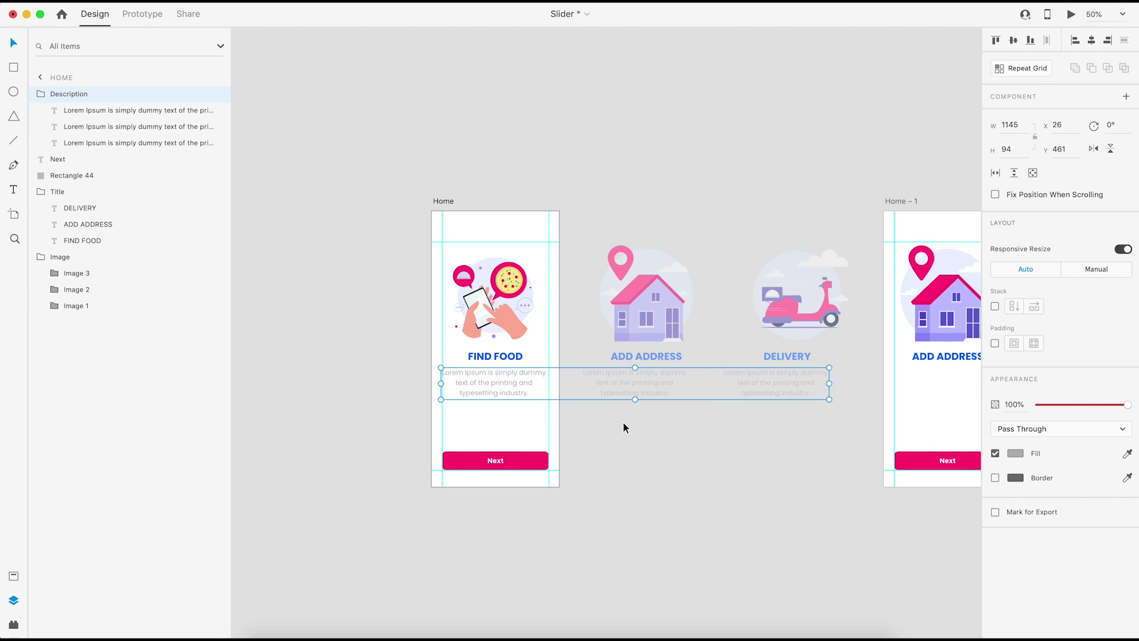
{"action": "scroll", "coordinate": [692, 461], "scroll_direction": "left", "scroll_amount": 5}
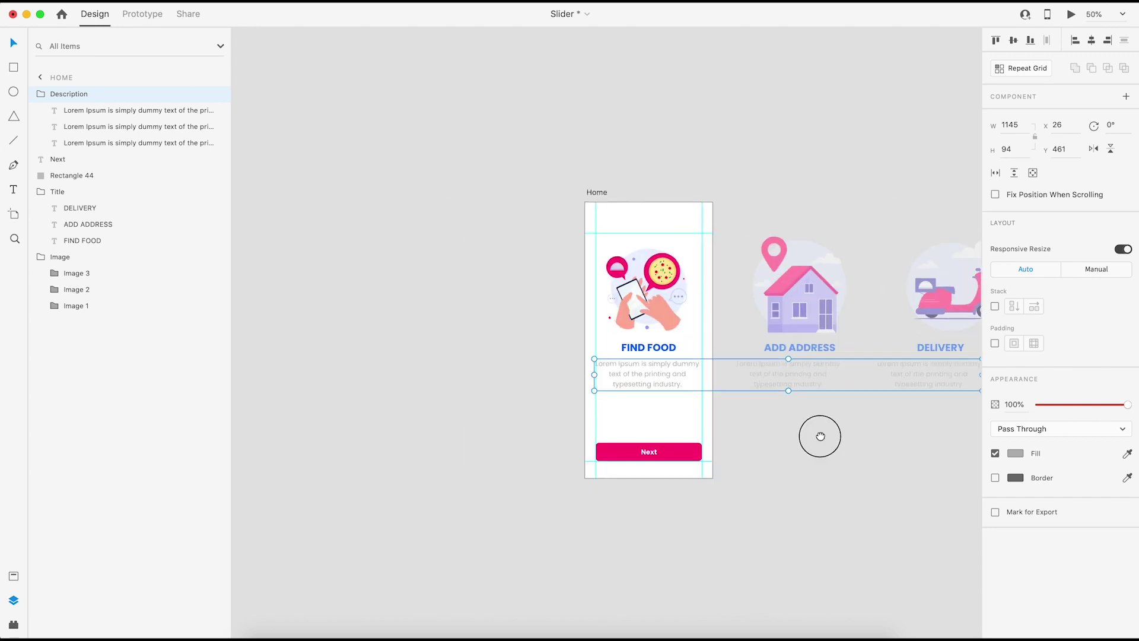
Step: Shift the Description group in the Home artboard left to X -802 so its third paragraph sits under FIND FOOD
{"action": "key", "text": "shift+Left"}
{"action": "key", "text": "shift+Left"}
{"action": "key", "text": "shift+Left"}
{"action": "key", "text": "shift+Left"}
{"action": "key", "text": "shift+Left"}
{"action": "key", "text": "shift+Left"}
{"action": "key", "text": "shift+Left"}
{"action": "key", "text": "shift+Left"}
{"action": "key", "text": "shift+Left"}
{"action": "key", "text": "shift+Left"}
{"action": "key", "text": "shift+Left"}
{"action": "key", "text": "shift+Left"}
{"action": "key", "text": "shift+Left"}
{"action": "key", "text": "shift+Left"}
{"action": "key", "text": "shift+Left"}
{"action": "key", "text": "shift+Left"}
{"action": "key", "text": "shift+Left"}
{"action": "key", "text": "shift+Left"}
{"action": "key", "text": "shift+Left"}
{"action": "key", "text": "shift+Left"}
{"action": "key", "text": "shift+Left"}
{"action": "key", "text": "shift+Left"}
{"action": "key", "text": "shift+Left"}
{"action": "key", "text": "shift+Left"}
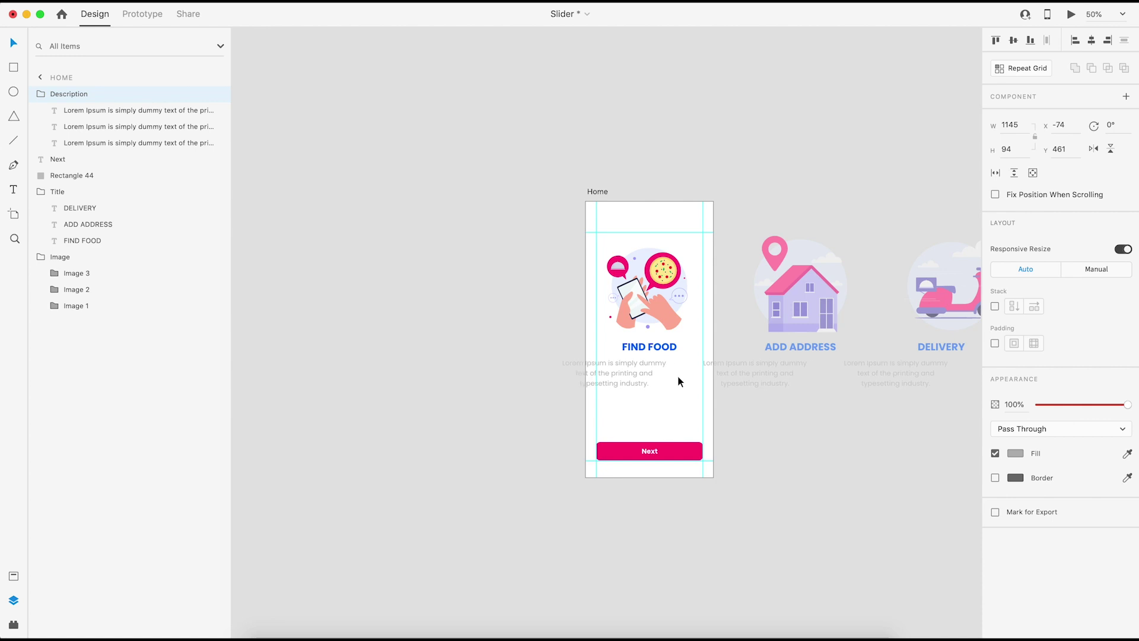
{"action": "key", "text": "shift+Left"}
{"action": "key", "text": "shift+Left"}
{"action": "key", "text": "shift+Left"}
{"action": "key", "text": "shift+Left"}
{"action": "key", "text": "shift+Left"}
{"action": "key", "text": "shift+Left"}
{"action": "key", "text": "shift+Left"}
{"action": "key", "text": "shift+Left"}
{"action": "key", "text": "shift+Left"}
{"action": "key", "text": "shift+Left"}
{"action": "key", "text": "shift+Left"}
{"action": "key", "text": "shift+Left"}
{"action": "key", "text": "shift+Left"}
{"action": "key", "text": "shift+Left"}
{"action": "key", "text": "shift+Left"}
{"action": "key", "text": "shift+Left"}
{"action": "key", "text": "shift+Left"}
{"action": "key", "text": "shift+Left"}
{"action": "key", "text": "shift+Left"}
{"action": "key", "text": "shift+Left"}
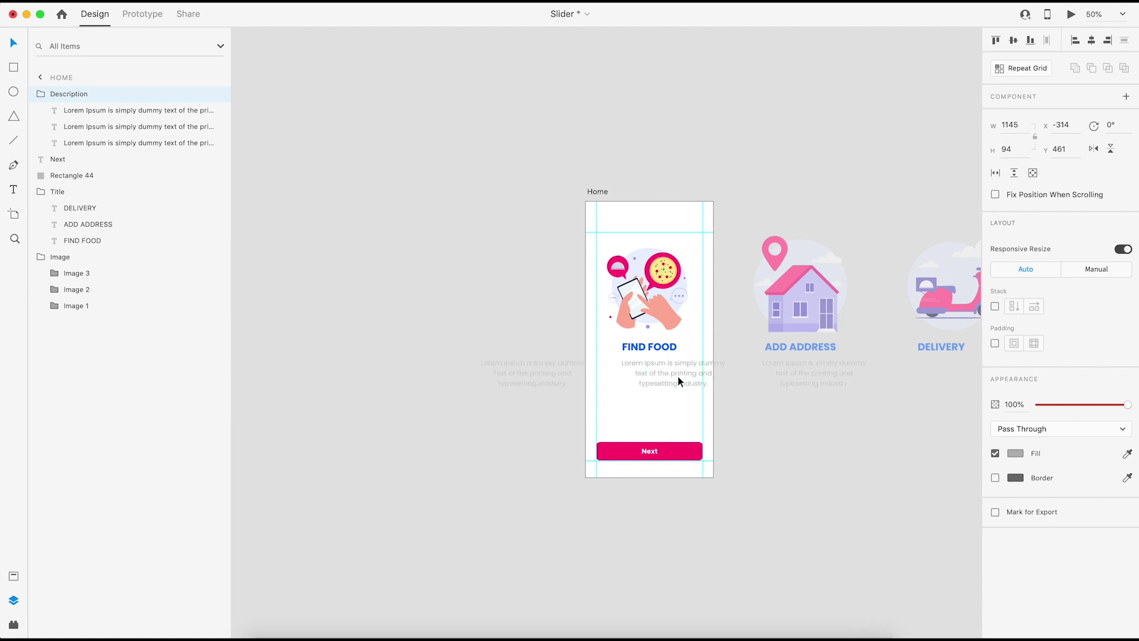
{"action": "key", "text": "shift+Left"}
{"action": "key", "text": "shift+Left"}
{"action": "key", "text": "shift+Left"}
{"action": "key", "text": "shift+Left"}
{"action": "key", "text": "shift+Left"}
{"action": "key", "text": "shift+Left"}
{"action": "key", "text": "shift+Left"}
{"action": "key", "text": "shift+Left"}
{"action": "key", "text": "shift+Left"}
{"action": "key", "text": "shift+Left"}
{"action": "key", "text": "shift+Left"}
{"action": "key", "text": "shift+Left"}
{"action": "key", "text": "shift+Left"}
{"action": "key", "text": "shift+Left"}
{"action": "key", "text": "shift+Left"}
{"action": "key", "text": "shift+Left"}
{"action": "key", "text": "shift+Left"}
{"action": "key", "text": "shift+Left"}
{"action": "key", "text": "shift+Left"}
{"action": "key", "text": "shift+Left"}
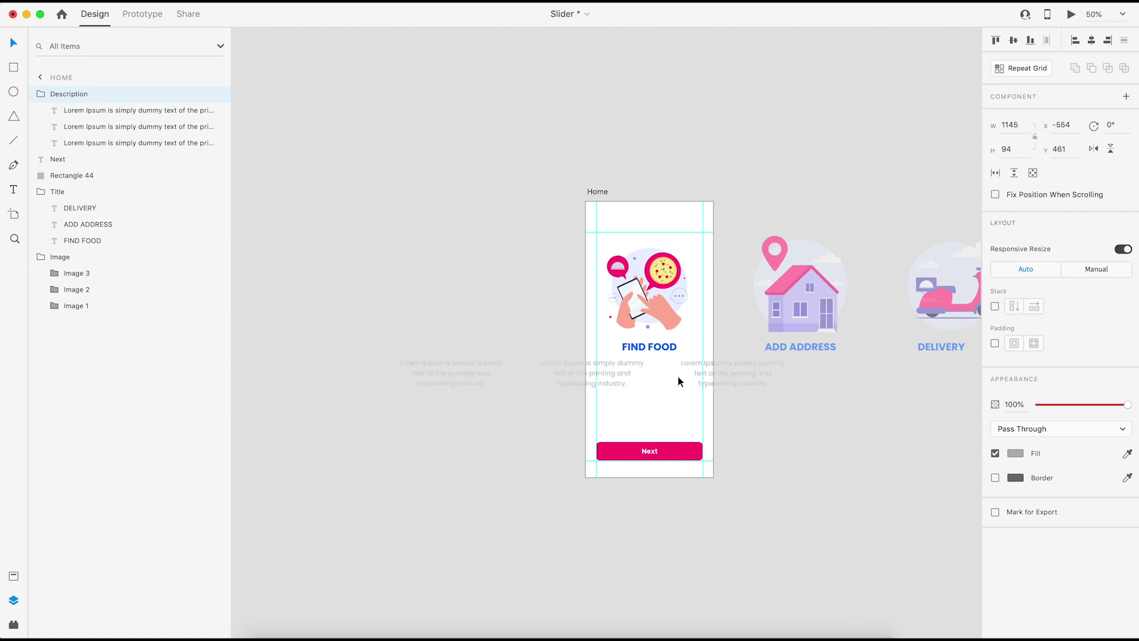
{"action": "key", "text": "shift+Left"}
{"action": "key", "text": "shift+Left"}
{"action": "key", "text": "shift+Left"}
{"action": "key", "text": "shift+Left"}
{"action": "key", "text": "shift+Left"}
{"action": "key", "text": "shift+Left"}
{"action": "key", "text": "shift+Left"}
{"action": "key", "text": "shift+Left"}
{"action": "key", "text": "shift+Right"}
{"action": "key", "text": "Right"}
{"action": "key", "text": "Right"}
{"action": "key", "text": "Escape"}
Step: Paste the Description group from the Home artboard into Home – 1
{"action": "left_click", "coordinate": [664, 376]}
{"action": "left_click_drag", "start_coordinate": [819, 422], "coordinate": [575, 426]}
{"action": "left_click_drag", "start_coordinate": [843, 466], "coordinate": [545, 426]}
{"action": "left_click", "coordinate": [516, 156]}
{"action": "key", "text": "super+v"}
Step: Shift the pasted Description group in Home – 1 right until its middle paragraph is centred under ADD ADDRESS
{"action": "key", "text": "shift+Right"}
{"action": "key", "text": "shift+Right"}
{"action": "key", "text": "shift+Right"}
{"action": "key", "text": "shift+Right"}
{"action": "key", "text": "shift+Right"}
{"action": "key", "text": "shift+Right"}
{"action": "key", "text": "shift+Right"}
{"action": "key", "text": "shift+Right"}
{"action": "key", "text": "shift+Right"}
{"action": "key", "text": "shift+Right"}
{"action": "key", "text": "shift+Right"}
{"action": "key", "text": "shift+Right"}
{"action": "key", "text": "shift+Right"}
{"action": "key", "text": "shift+Right"}
{"action": "key", "text": "shift+Right"}
{"action": "key", "text": "shift+Right"}
{"action": "key", "text": "shift+Right"}
{"action": "key", "text": "shift+Right"}
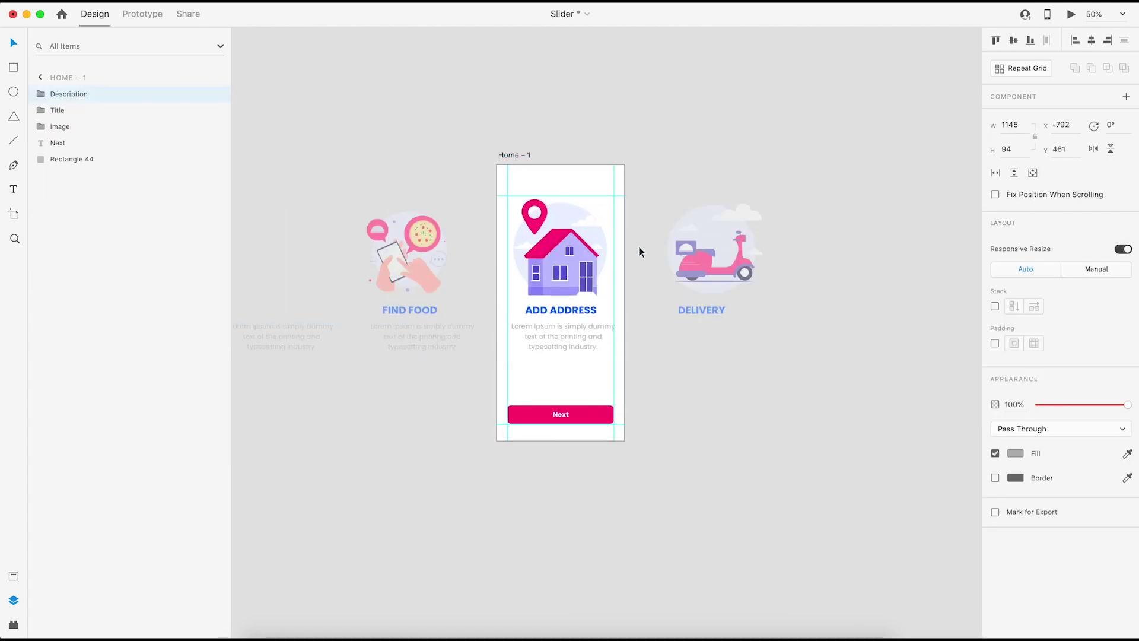
{"action": "key", "text": "shift+Right"}
{"action": "key", "text": "shift+Right"}
{"action": "key", "text": "shift+Right"}
{"action": "key", "text": "shift+Right"}
{"action": "key", "text": "shift+Right"}
{"action": "key", "text": "shift+Right"}
{"action": "key", "text": "shift+Right"}
{"action": "key", "text": "shift+Right"}
{"action": "key", "text": "shift+Right"}
{"action": "key", "text": "shift+Right"}
{"action": "key", "text": "shift+Right"}
{"action": "key", "text": "shift+Right"}
{"action": "key", "text": "shift+Right"}
{"action": "key", "text": "shift+Right"}
{"action": "key", "text": "shift+Right"}
{"action": "key", "text": "shift+Right"}
{"action": "key", "text": "shift+Right"}
{"action": "key", "text": "shift+Right"}
{"action": "key", "text": "shift+Right"}
{"action": "key", "text": "shift+Right"}
{"action": "key", "text": "shift+Right"}
{"action": "left_click", "coordinate": [670, 376]}
{"action": "left_click", "coordinate": [576, 333]}
{"action": "left_click", "coordinate": [679, 397]}
Step: Paste the Description group from the Home artboard into Home – 2
{"action": "key", "text": "super+minus"}
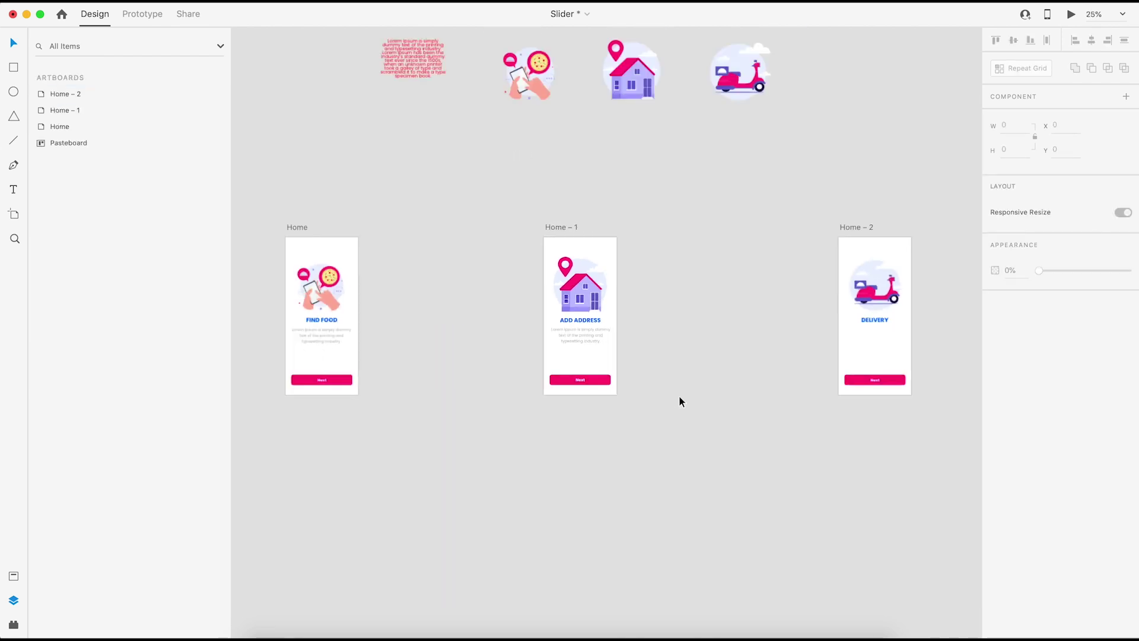
{"action": "left_click", "coordinate": [374, 333]}
{"action": "left_click_drag", "start_coordinate": [761, 371], "coordinate": [599, 366]}
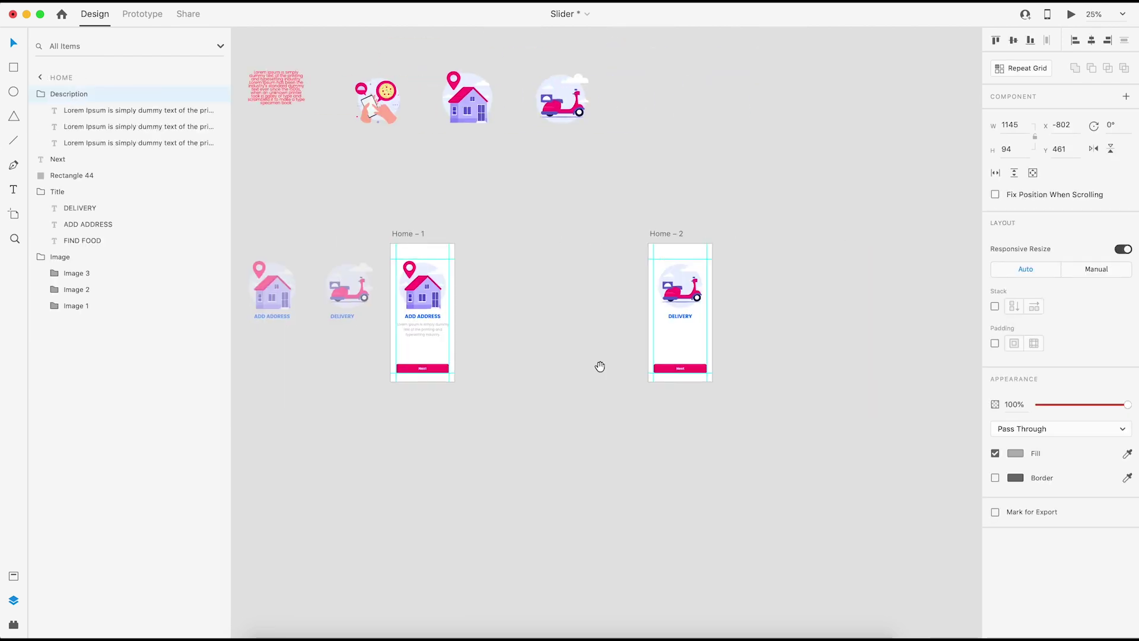
{"action": "left_click", "coordinate": [672, 234]}
{"action": "key", "text": "super+v"}
Step: Shift the pasted Description group in Home – 2 right to about X 28 so its first paragraph is centred under DELIVERY
{"action": "key", "text": "super+plus"}
{"action": "key", "text": "super+plus"}
{"action": "left_click_drag", "start_coordinate": [704, 368], "coordinate": [557, 369]}
{"action": "key", "text": "shift+Right"}
{"action": "key", "text": "shift+Right"}
{"action": "key", "text": "shift+Right"}
{"action": "key", "text": "shift+Right"}
{"action": "key", "text": "shift+Right"}
{"action": "key", "text": "shift+Right"}
{"action": "key", "text": "shift+Right"}
{"action": "key", "text": "shift+Right"}
{"action": "key", "text": "shift+Right"}
{"action": "key", "text": "shift+Right"}
{"action": "key", "text": "shift+Right"}
{"action": "key", "text": "shift+Right"}
{"action": "key", "text": "shift+Right"}
{"action": "key", "text": "shift+Right"}
{"action": "key", "text": "shift+Right"}
{"action": "key", "text": "shift+Right"}
{"action": "key", "text": "shift+Right"}
{"action": "key", "text": "shift+Right"}
{"action": "key", "text": "shift+Right"}
{"action": "key", "text": "shift+Right"}
{"action": "key", "text": "shift+Right"}
{"action": "key", "text": "shift+Right"}
{"action": "key", "text": "shift+Right"}
{"action": "key", "text": "shift+Right"}
{"action": "key", "text": "shift+Right"}
{"action": "key", "text": "shift+Right"}
{"action": "key", "text": "shift+Right"}
{"action": "key", "text": "shift+Right"}
{"action": "key", "text": "shift+Right"}
{"action": "key", "text": "shift+Right"}
{"action": "key", "text": "shift+Right"}
{"action": "key", "text": "shift+Right"}
{"action": "key", "text": "shift+Right"}
{"action": "key", "text": "shift+Right"}
{"action": "key", "text": "shift+Right"}
{"action": "key", "text": "shift+Right"}
{"action": "key", "text": "shift+Right"}
{"action": "key", "text": "shift+Right"}
{"action": "key", "text": "shift+Right"}
{"action": "key", "text": "shift+Right"}
{"action": "key", "text": "shift+Right"}
{"action": "key", "text": "shift+Right"}
{"action": "key", "text": "shift+Right"}
{"action": "key", "text": "shift+Right"}
{"action": "key", "text": "shift+Right"}
{"action": "key", "text": "shift+Right"}
{"action": "key", "text": "shift+Right"}
{"action": "key", "text": "shift+Right"}
{"action": "key", "text": "shift+Right"}
{"action": "key", "text": "shift+Right"}
{"action": "key", "text": "shift+Right"}
{"action": "key", "text": "shift+Right"}
{"action": "key", "text": "shift+Right"}
{"action": "key", "text": "shift+Right"}
{"action": "key", "text": "shift+Right"}
{"action": "key", "text": "shift+Right"}
{"action": "key", "text": "shift+Right"}
{"action": "key", "text": "shift+Right"}
{"action": "key", "text": "shift+Right"}
{"action": "key", "text": "shift+Right"}
{"action": "key", "text": "shift+Right"}
{"action": "key", "text": "shift+Right"}
{"action": "key", "text": "shift+Right"}
{"action": "key", "text": "shift+Right"}
{"action": "key", "text": "shift+Right"}
{"action": "key", "text": "shift+Right"}
{"action": "key", "text": "shift+Right"}
{"action": "key", "text": "shift+Right"}
{"action": "key", "text": "shift+Right"}
{"action": "key", "text": "shift+Right"}
{"action": "key", "text": "shift+Right"}
{"action": "key", "text": "shift+Right"}
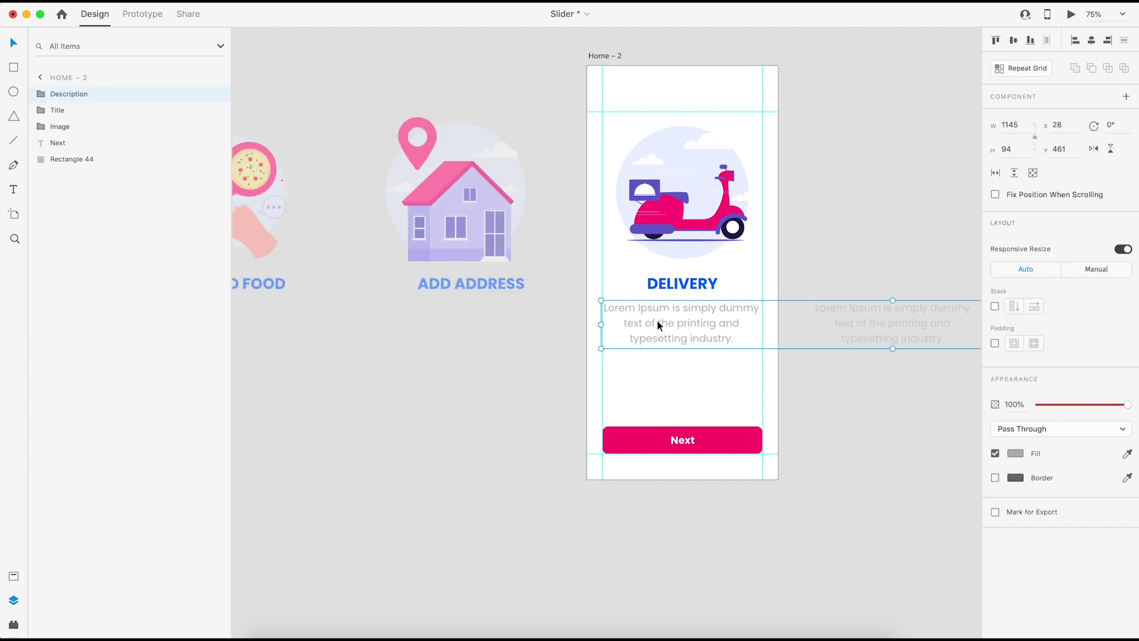
{"action": "left_click", "coordinate": [541, 378]}
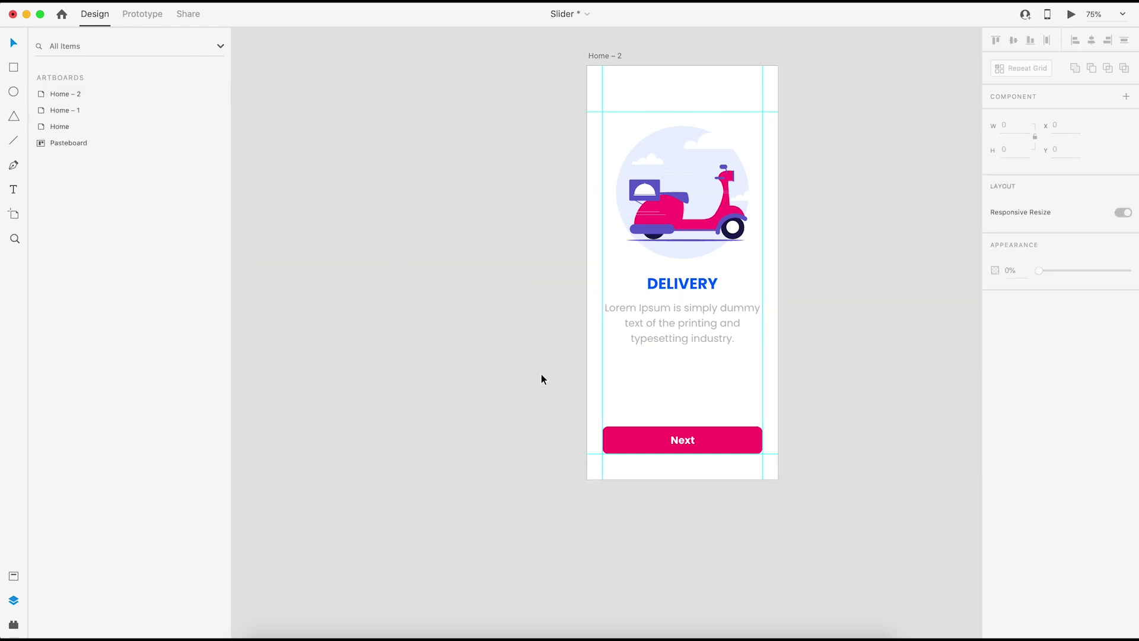
Step: Move the Home – 1 and Home – 2 artboards closer to Home, keeping all three in one row
{"action": "key", "text": "super+0"}
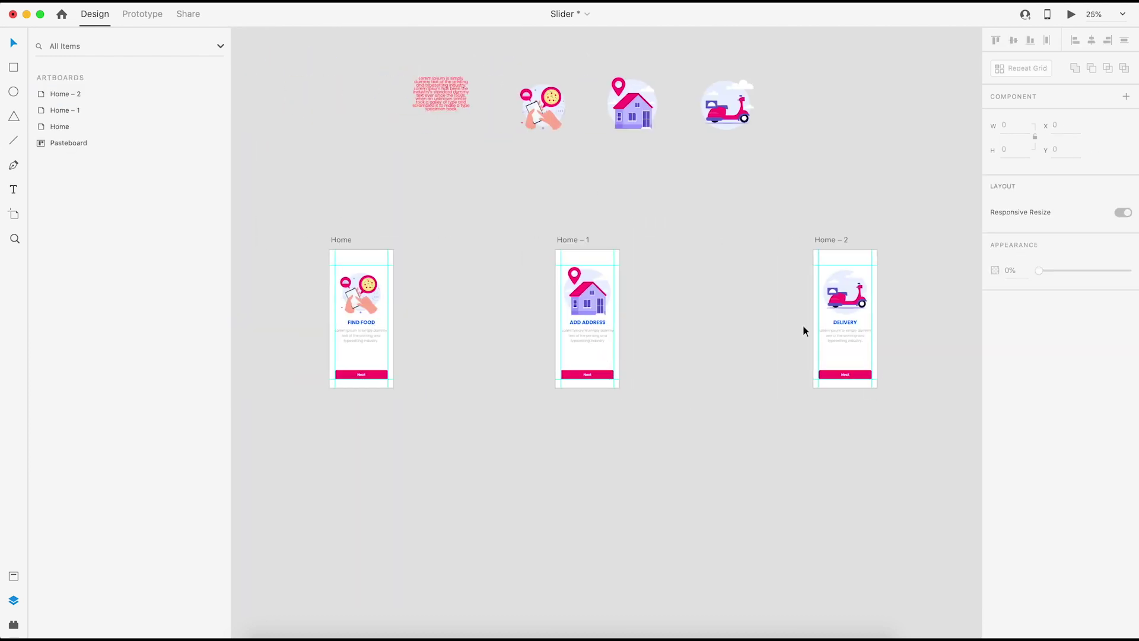
{"action": "scroll", "coordinate": [741, 297], "scroll_direction": "down", "scroll_amount": 5}
{"action": "left_click_drag", "start_coordinate": [616, 176], "coordinate": [558, 168]}
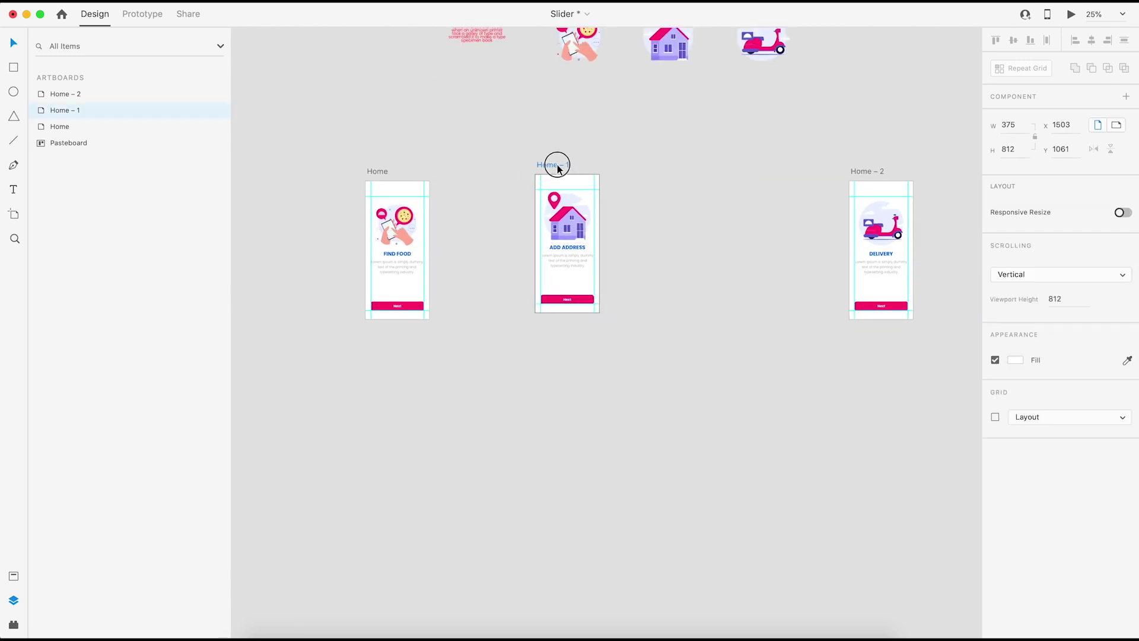
{"action": "left_click_drag", "start_coordinate": [877, 171], "coordinate": [785, 173]}
Step: Link Home's Next button to Home – 1 on tap with Auto-Animate, Ease In-Out, 0.8 s, and link Home – 1 to Home – 2
{"action": "key", "text": "super+equal"}
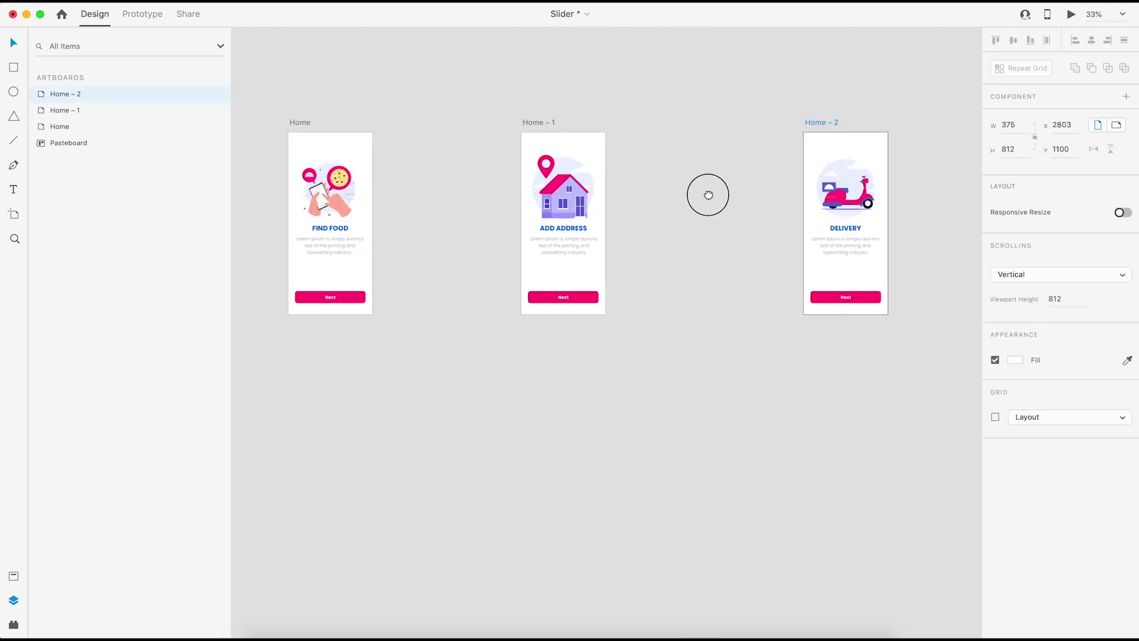
{"action": "left_click_drag", "start_coordinate": [708, 195], "coordinate": [747, 236]}
{"action": "left_click", "coordinate": [143, 14]}
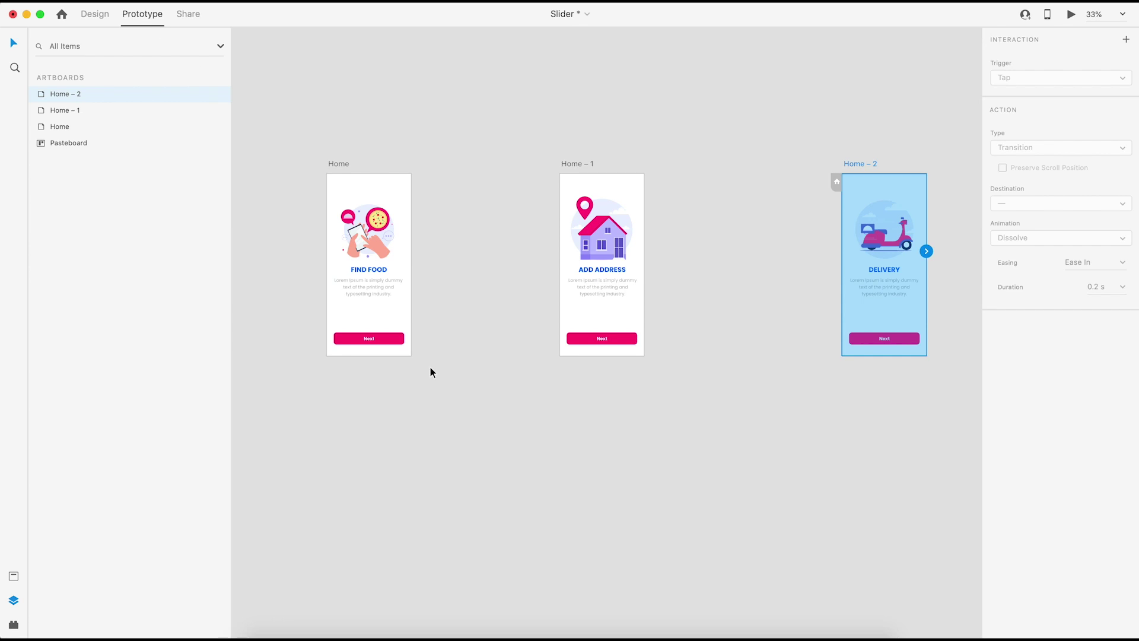
{"action": "left_click", "coordinate": [387, 342]}
{"action": "left_click_drag", "start_coordinate": [407, 340], "coordinate": [576, 190]}
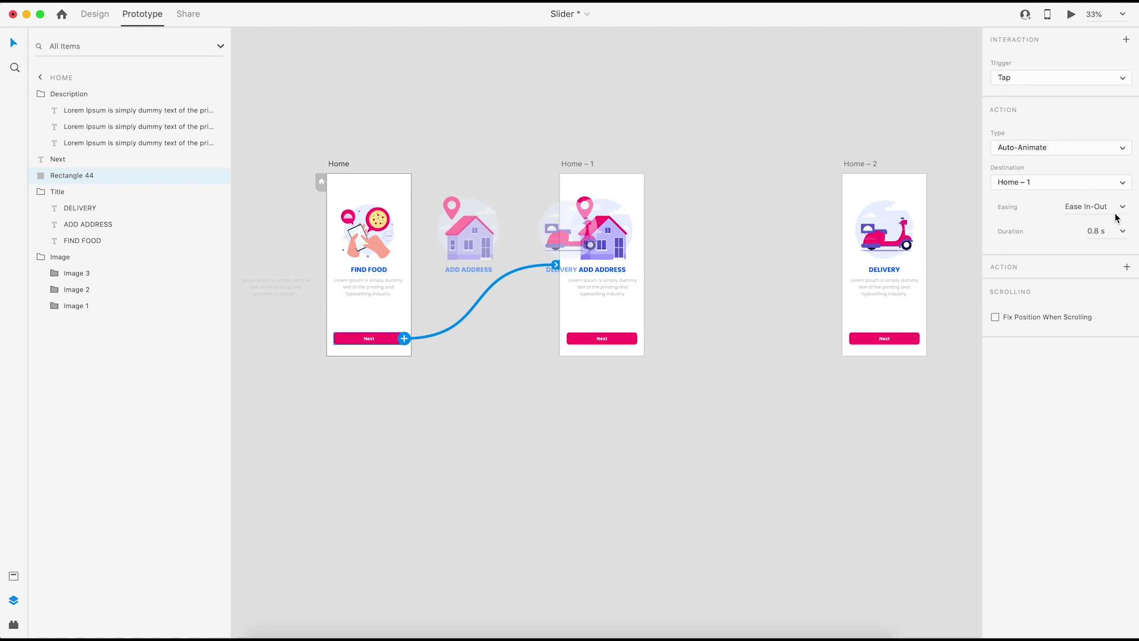
{"action": "left_click", "coordinate": [580, 163]}
{"action": "left_click_drag", "start_coordinate": [645, 252], "coordinate": [868, 251]}
Step: Preview the prototype from Home and advance through Add Address to Delivery, then close the preview
{"action": "left_click", "coordinate": [338, 163]}
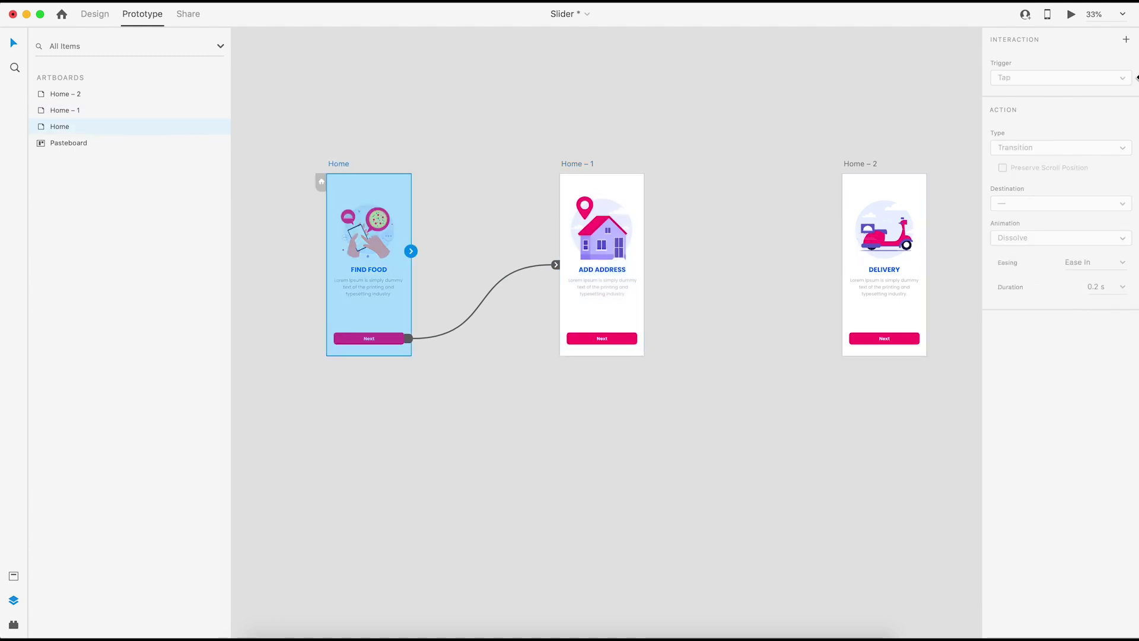
{"action": "left_click", "coordinate": [1072, 15]}
{"action": "left_click", "coordinate": [471, 526]}
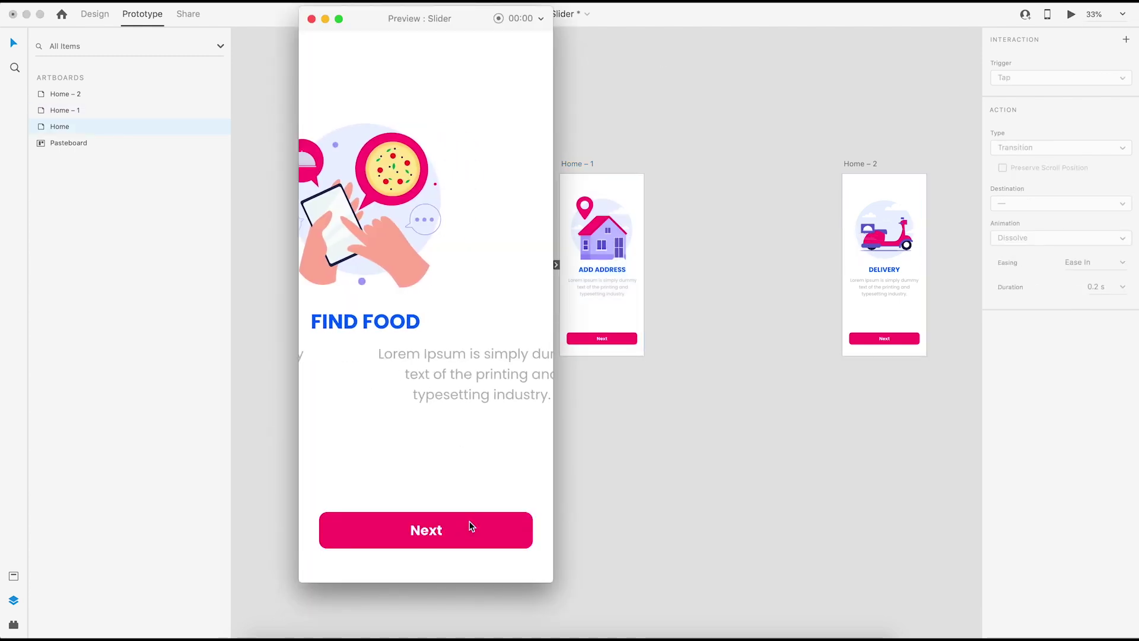
{"action": "left_click", "coordinate": [470, 525]}
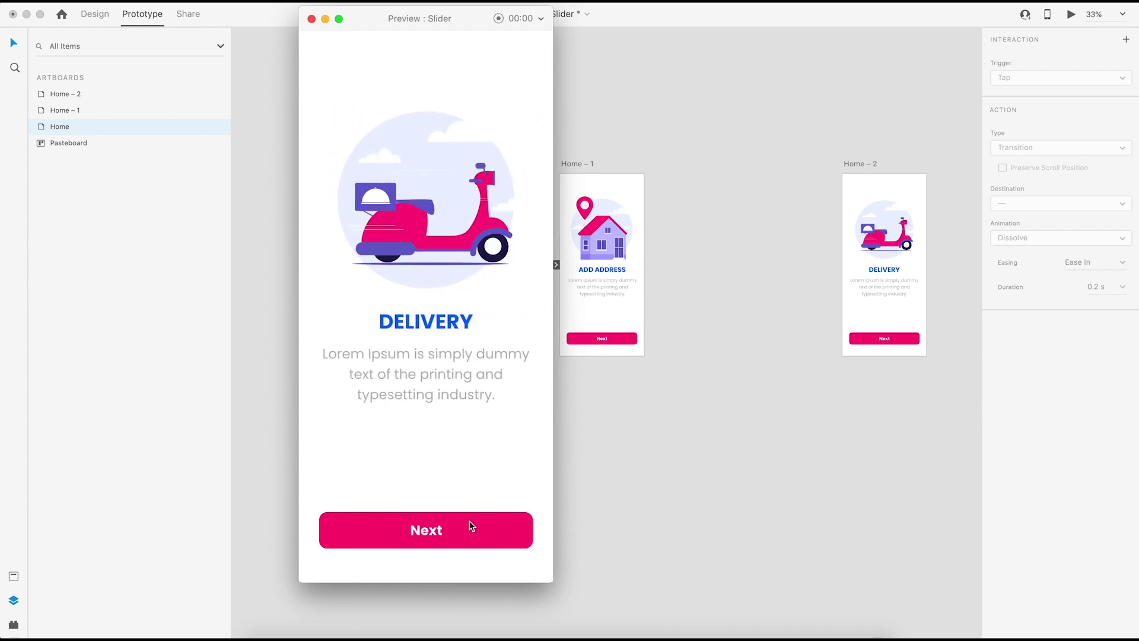
{"action": "left_click", "coordinate": [312, 20]}
Step: Draw a 24 × 24 circle in the Home artboard between the description paragraph and the Next button
{"action": "scroll", "coordinate": [606, 112], "scroll_direction": "left", "scroll_amount": 5}
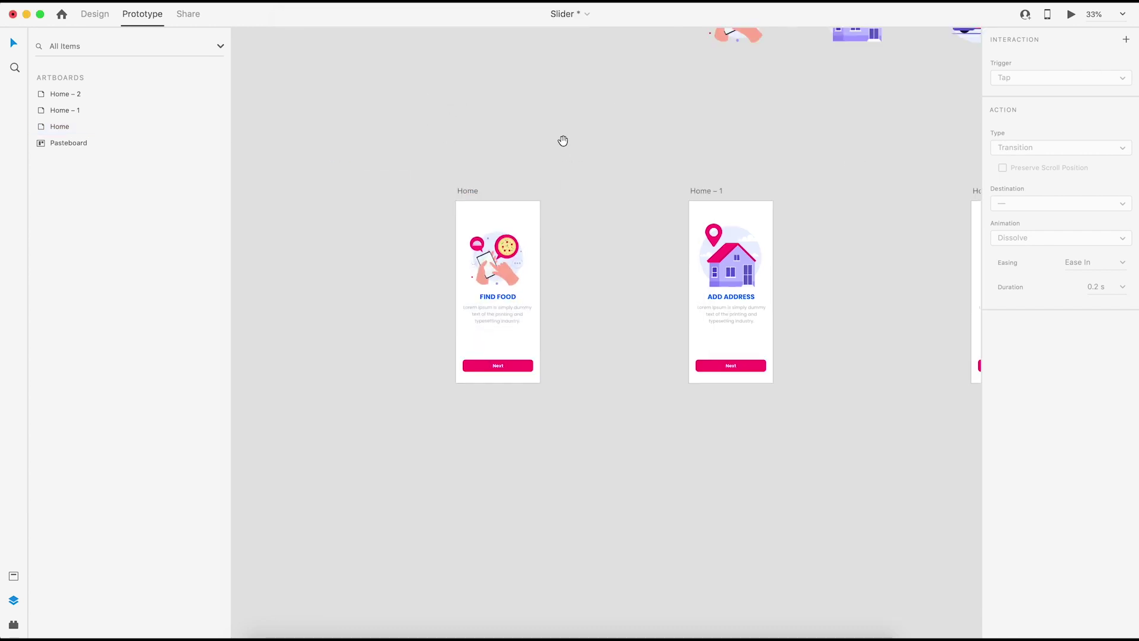
{"action": "left_click", "coordinate": [86, 18]}
{"action": "key", "text": "super+plus"}
{"action": "key", "text": "super+plus"}
{"action": "key", "text": "super+plus"}
{"action": "key", "text": "super+plus"}
{"action": "left_click_drag", "start_coordinate": [719, 280], "coordinate": [854, 270]}
{"action": "key", "text": "super+plus"}
{"action": "key", "text": "super+plus"}
{"action": "key", "text": "super+minus"}
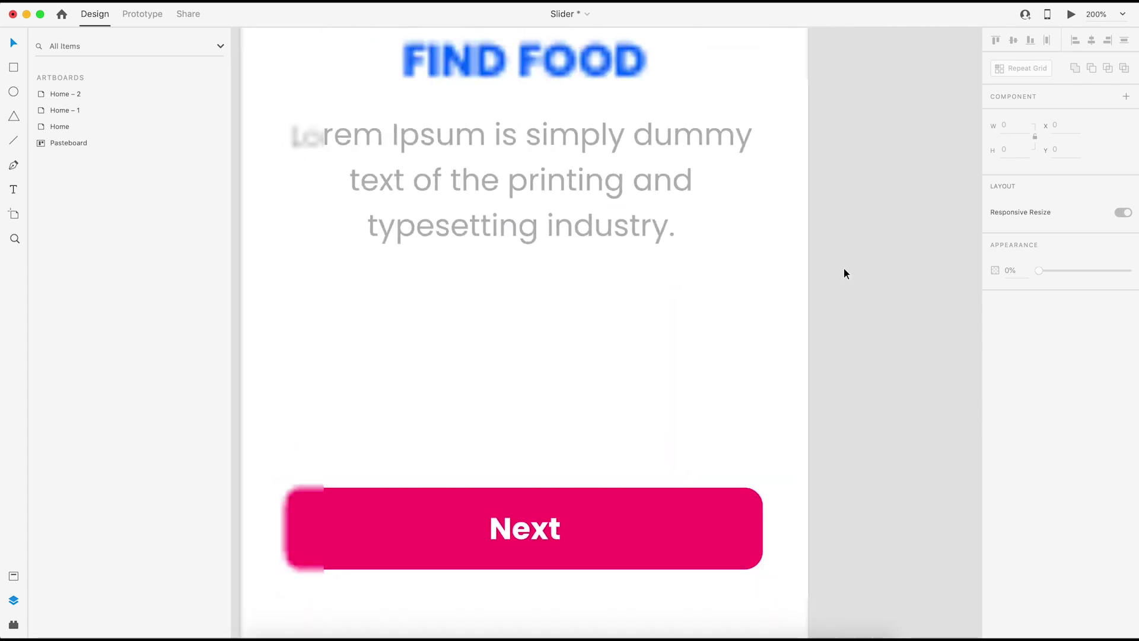
{"action": "left_click_drag", "start_coordinate": [433, 314], "coordinate": [465, 344]}
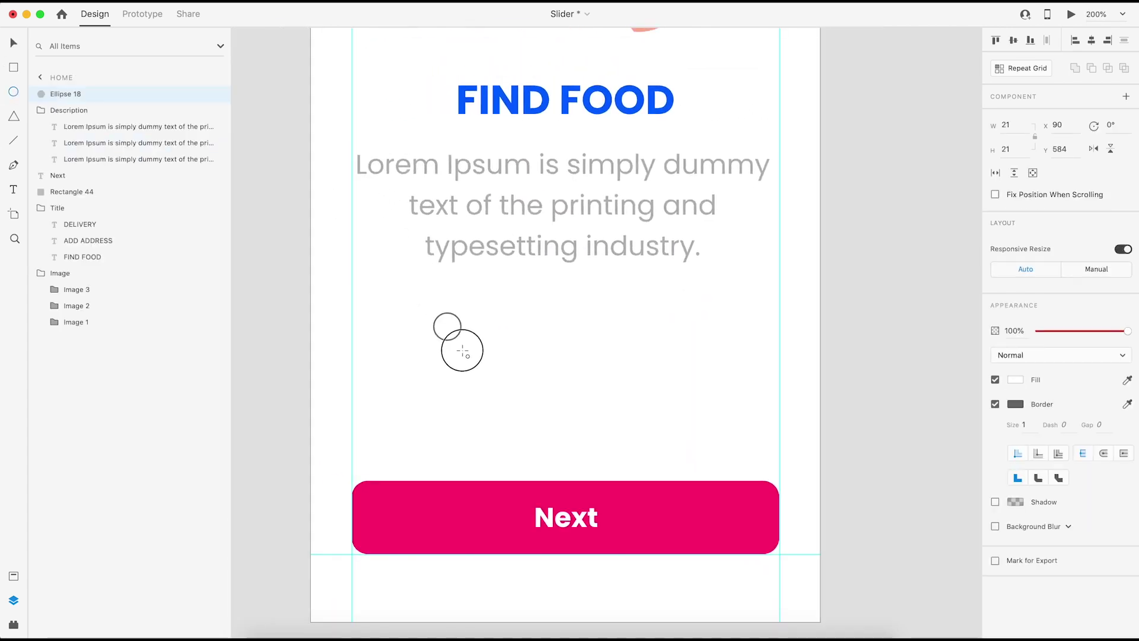
{"action": "type", "text": "24"}
{"action": "key", "text": "Tab"}
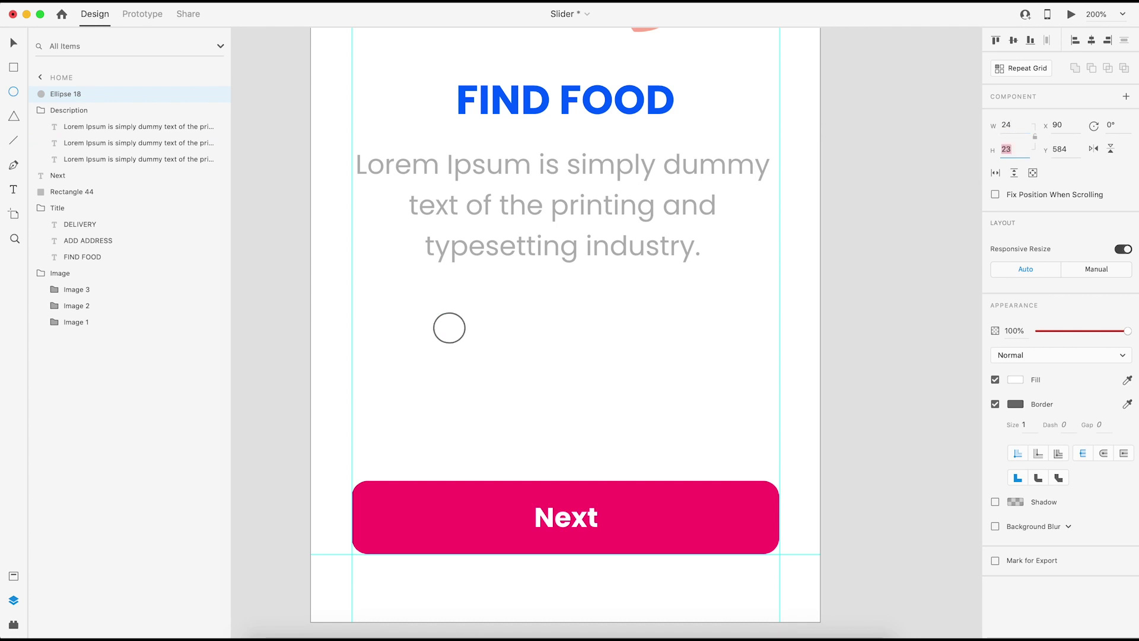
{"action": "key", "text": "v"}
Step: Fill the borderless circle with the pink sampled from the Next button and set its opacity to 30%
{"action": "left_click", "coordinate": [1016, 379]}
{"action": "left_click", "coordinate": [987, 434]}
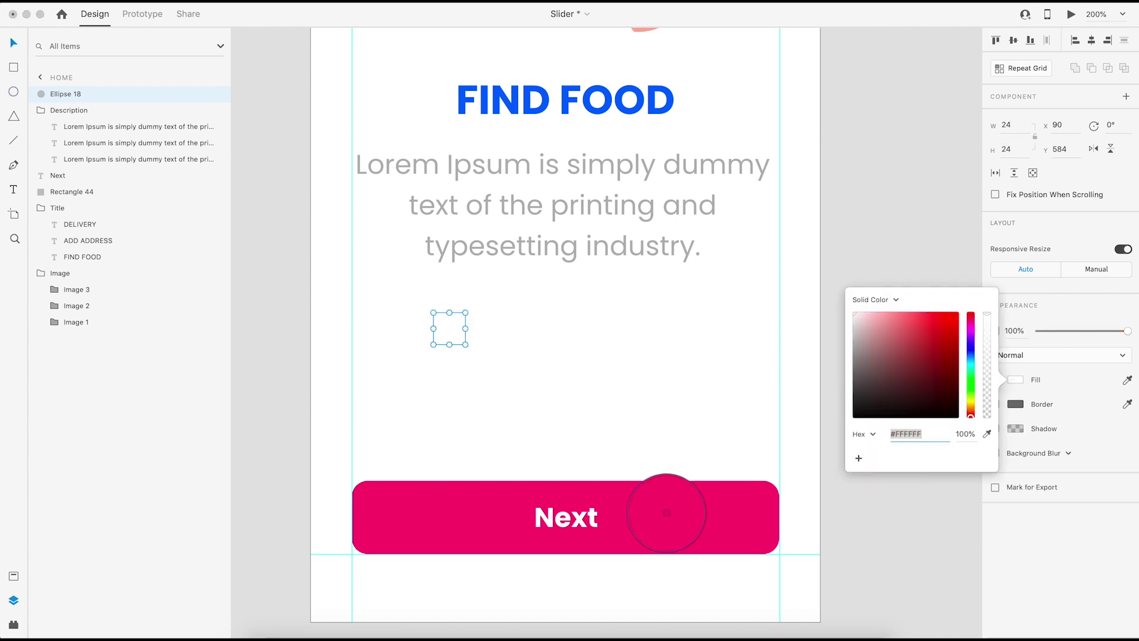
{"action": "left_click", "coordinate": [666, 511]}
{"action": "left_click", "coordinate": [1018, 330]}
{"action": "type", "text": "3"}
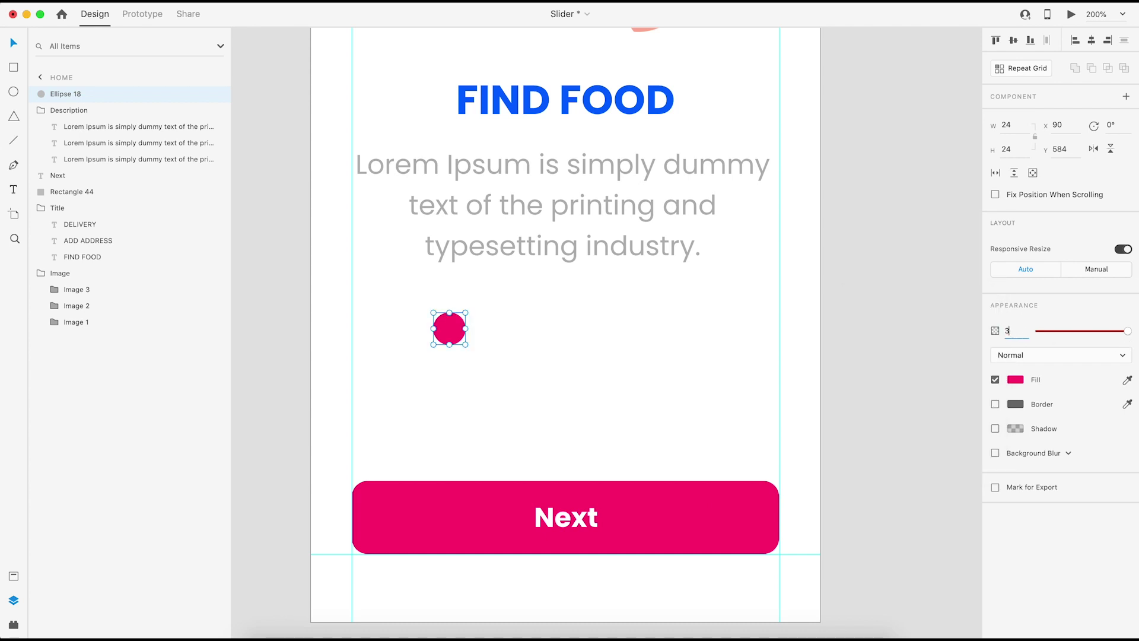
{"action": "type", "text": "0"}
{"action": "key", "text": "Return"}
{"action": "left_click", "coordinate": [458, 341]}
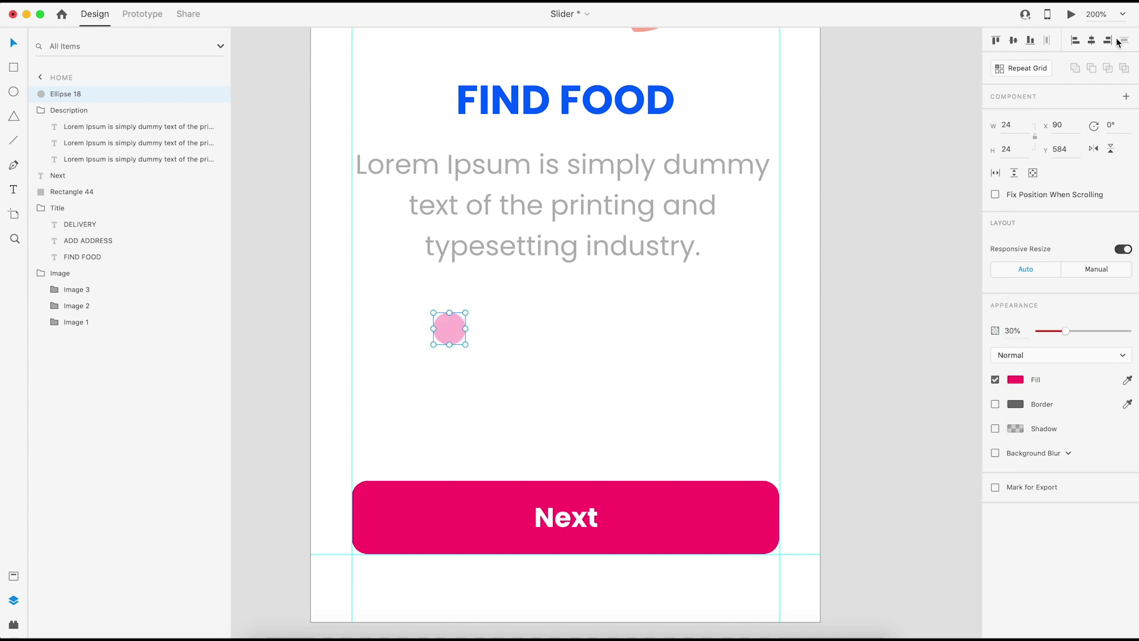
Step: Repeat the circle into a row of three with Repeat Grid, centred horizontally in Home at Y 574
{"action": "left_click", "coordinate": [1030, 69]}
{"action": "left_click_drag", "start_coordinate": [468, 324], "coordinate": [612, 334]}
{"action": "left_click", "coordinate": [1090, 41]}
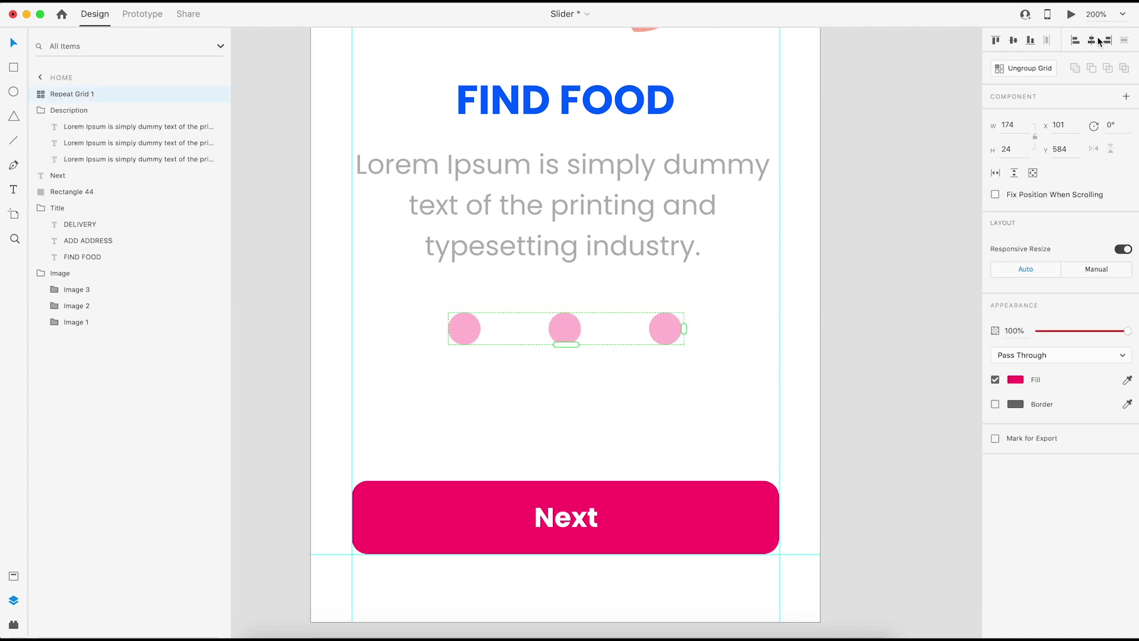
{"action": "left_click_drag", "start_coordinate": [566, 338], "coordinate": [567, 325]}
{"action": "left_click", "coordinate": [851, 326]}
{"action": "key", "text": "super+minus"}
{"action": "key", "text": "super+minus"}
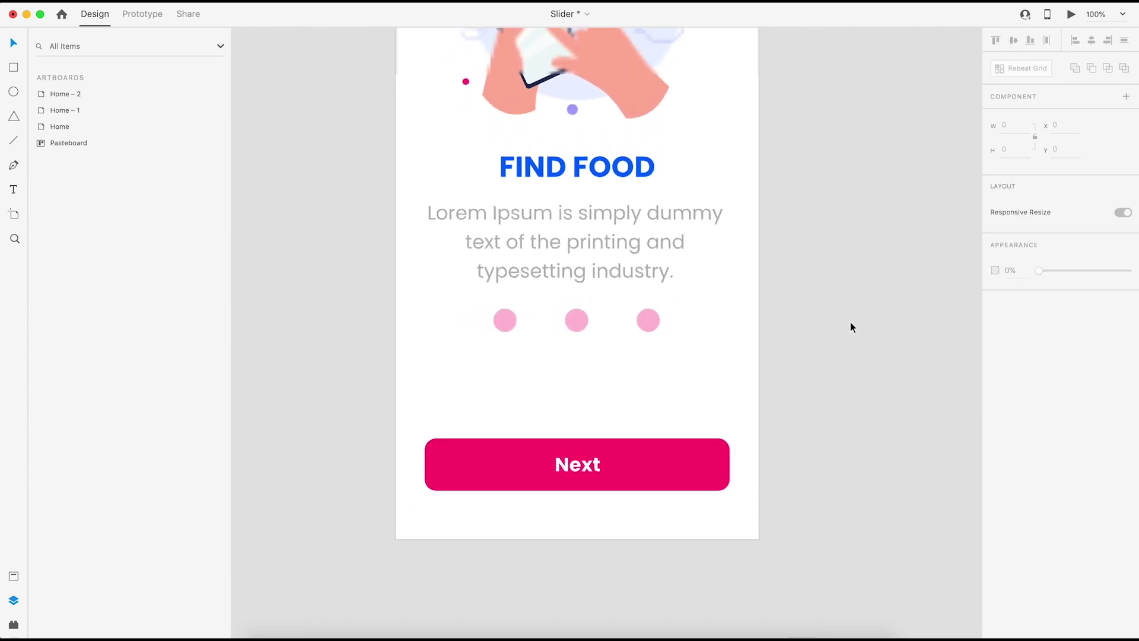
{"action": "key", "text": "super+plus"}
{"action": "key", "text": "super+plus"}
{"action": "key", "text": "super+plus"}
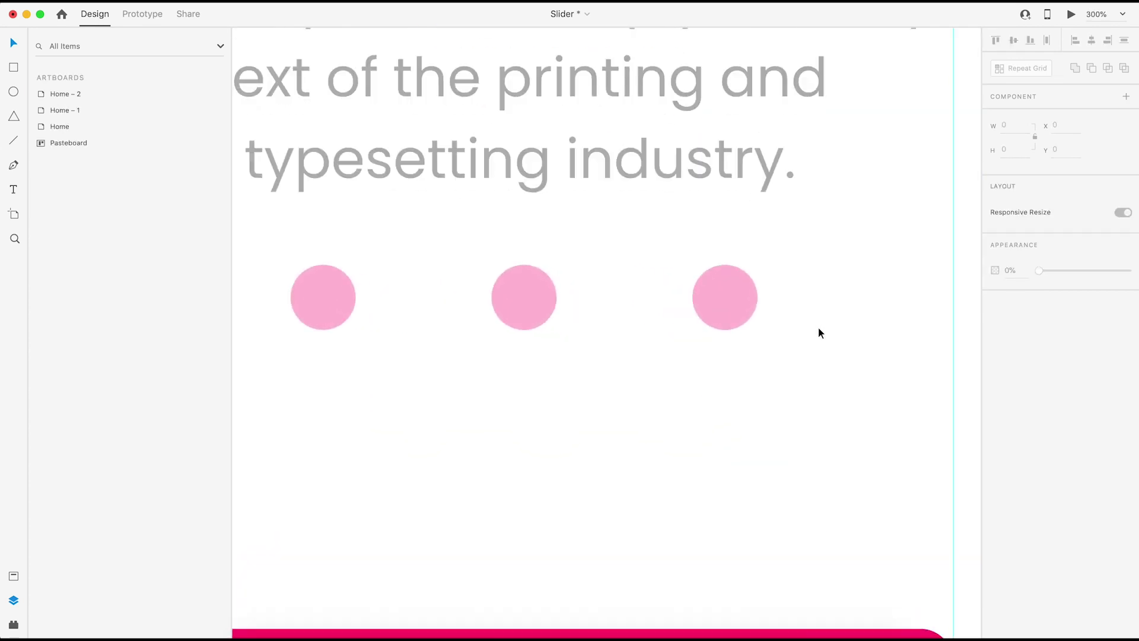
Step: Rename the repeat grid of three pink dots in Home as Indicator
{"action": "key", "text": "super+minus"}
{"action": "key", "text": "super+minus"}
{"action": "key", "text": "super+minus"}
{"action": "key", "text": "super+minus"}
{"action": "key", "text": "super+minus"}
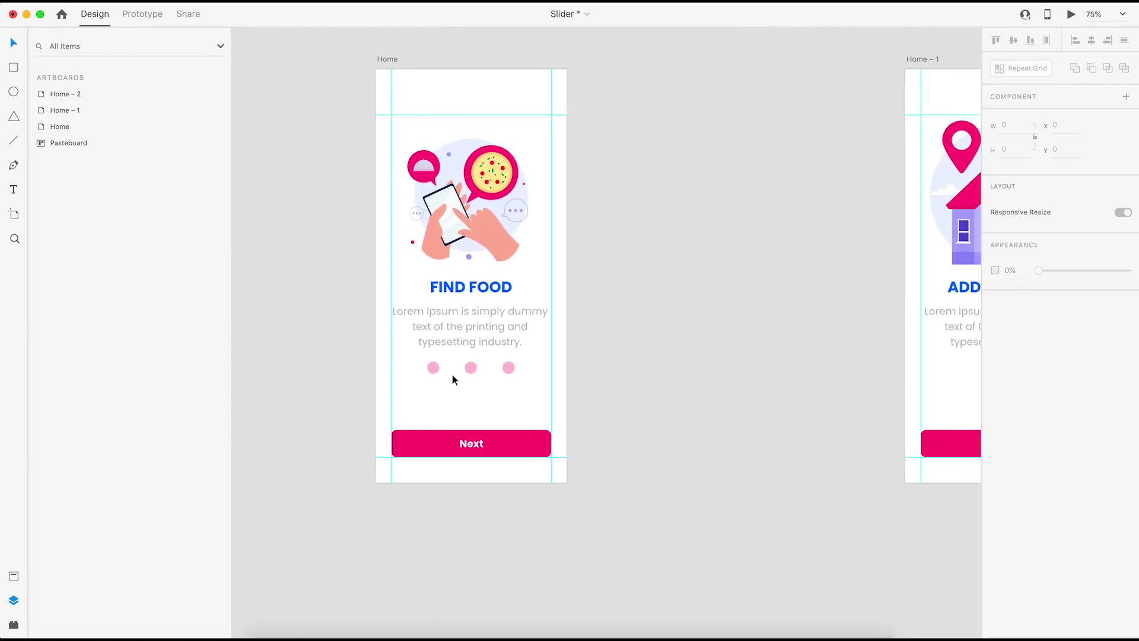
{"action": "left_click", "coordinate": [464, 367]}
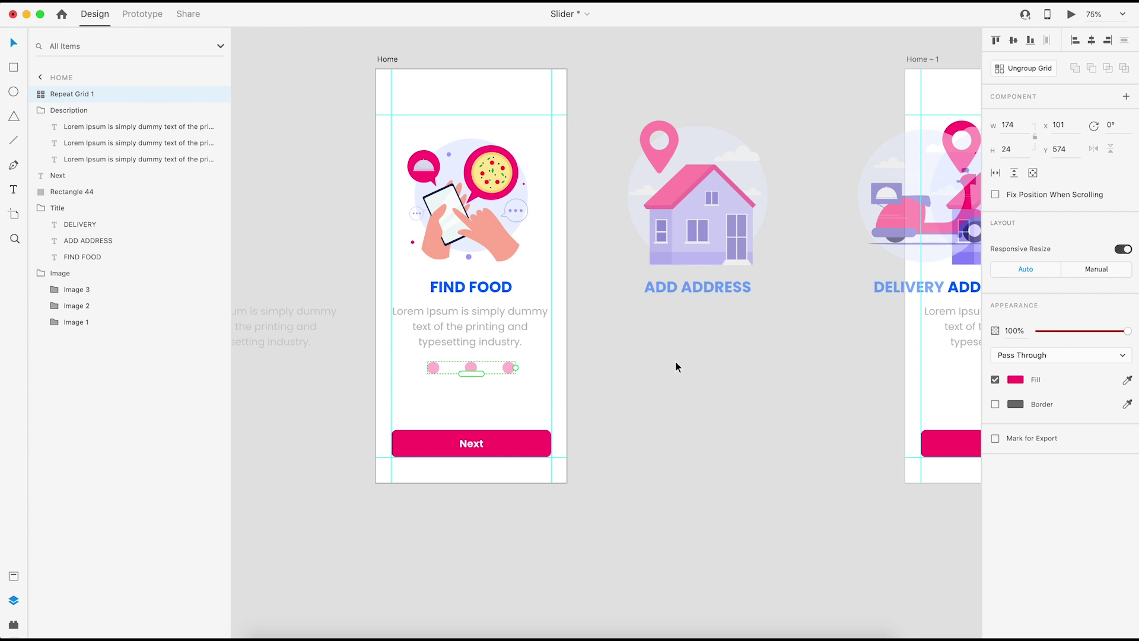
{"action": "key", "text": "super+plus"}
{"action": "left_click_drag", "start_coordinate": [554, 351], "coordinate": [923, 299]}
{"action": "key", "text": "super+plus"}
{"action": "key", "text": "super+plus"}
{"action": "left_click_drag", "start_coordinate": [957, 360], "coordinate": [908, 343]}
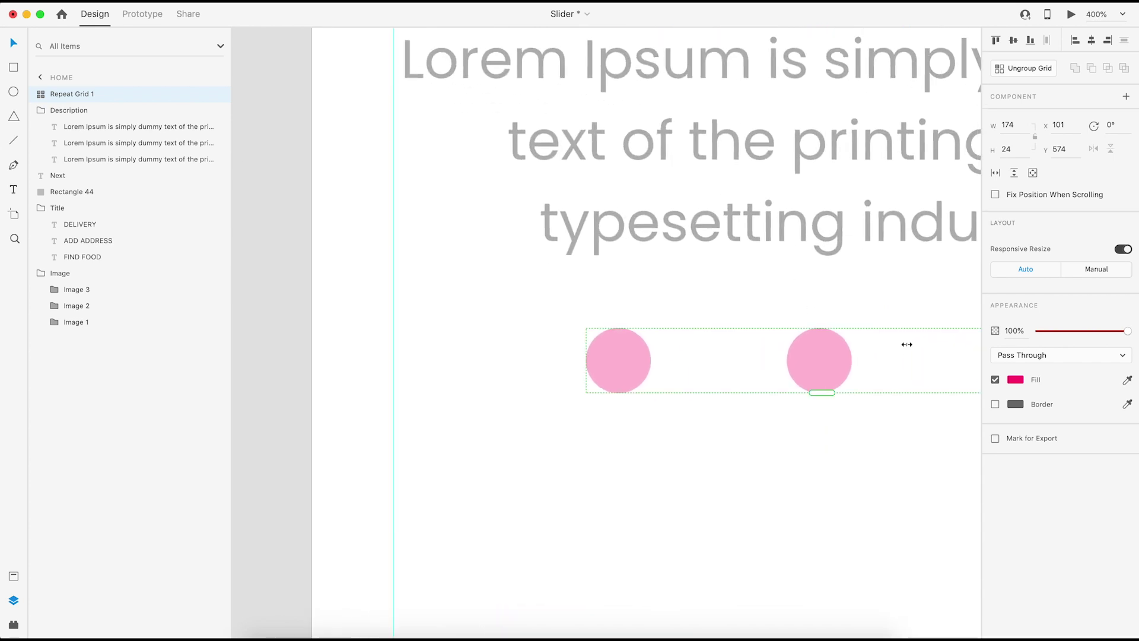
{"action": "double_click", "coordinate": [83, 97]}
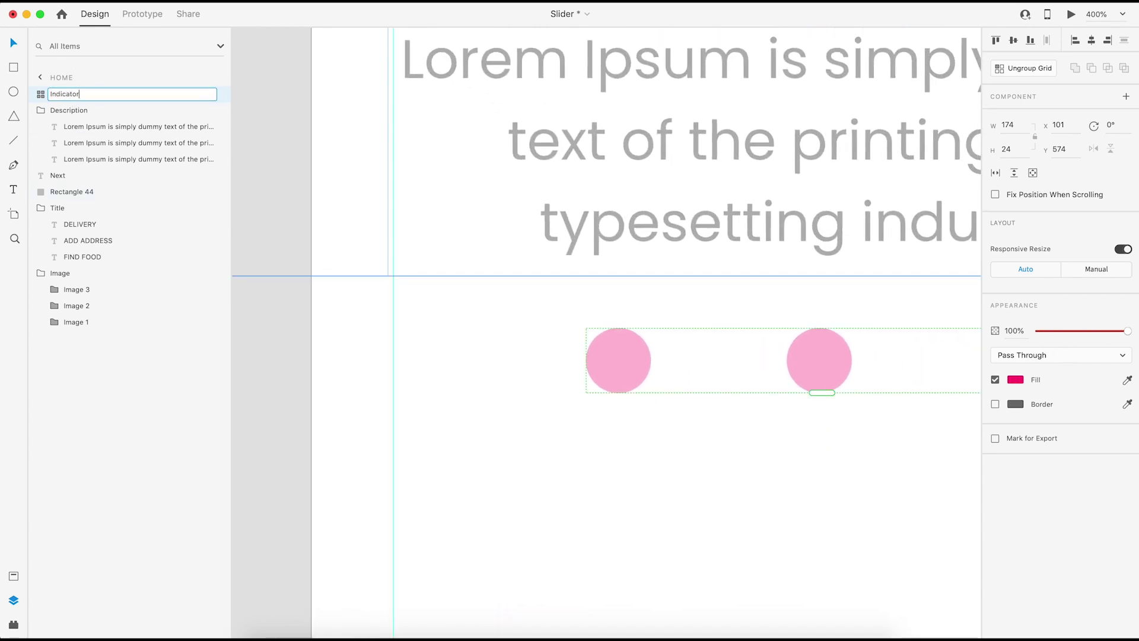
{"action": "type", "text": "Indicator"}
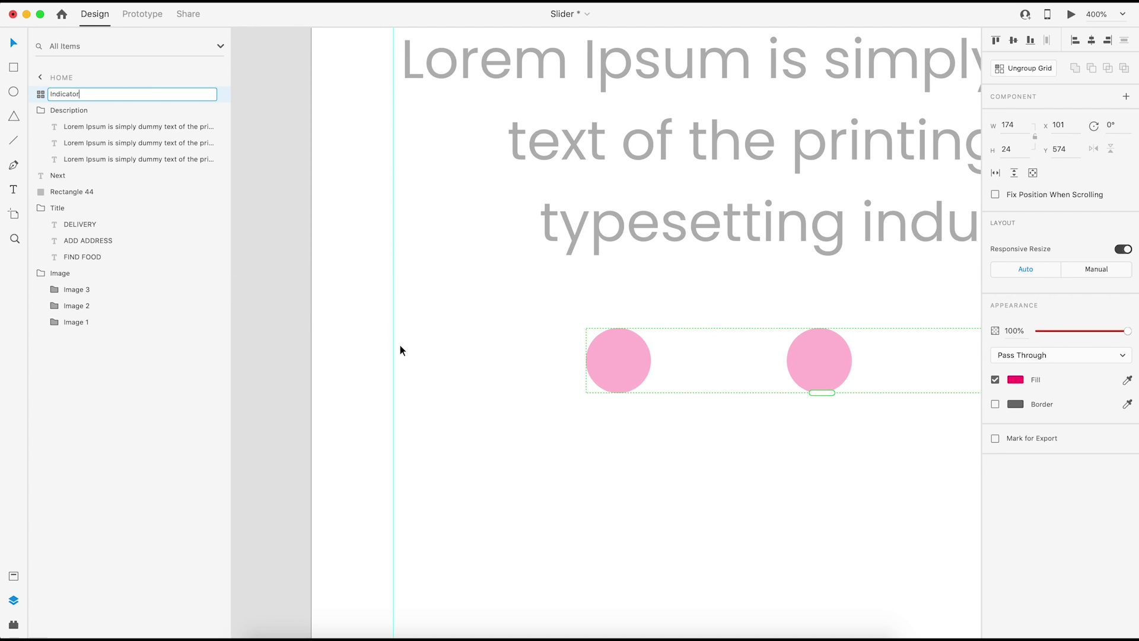
{"action": "key", "text": "Return"}
Step: Draw a 24 × 24 rectangle exactly over the first dot in Home
{"action": "scroll", "coordinate": [422, 389], "scroll_direction": "right", "scroll_amount": 3}
{"action": "key", "text": "super+equal"}
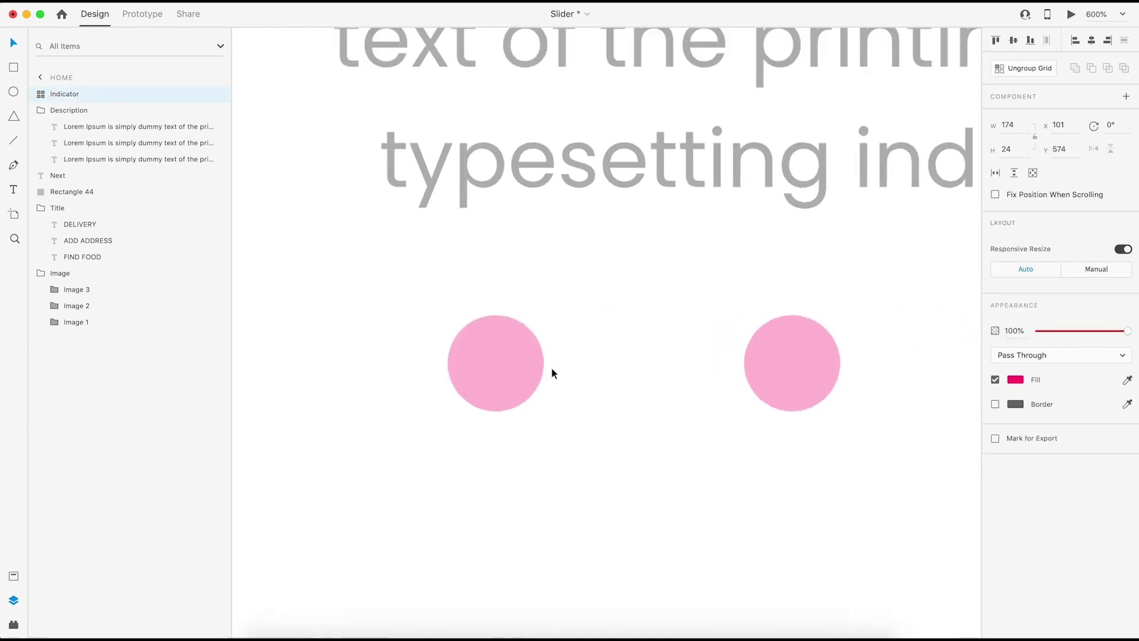
{"action": "left_click_drag", "start_coordinate": [419, 313], "coordinate": [531, 425]}
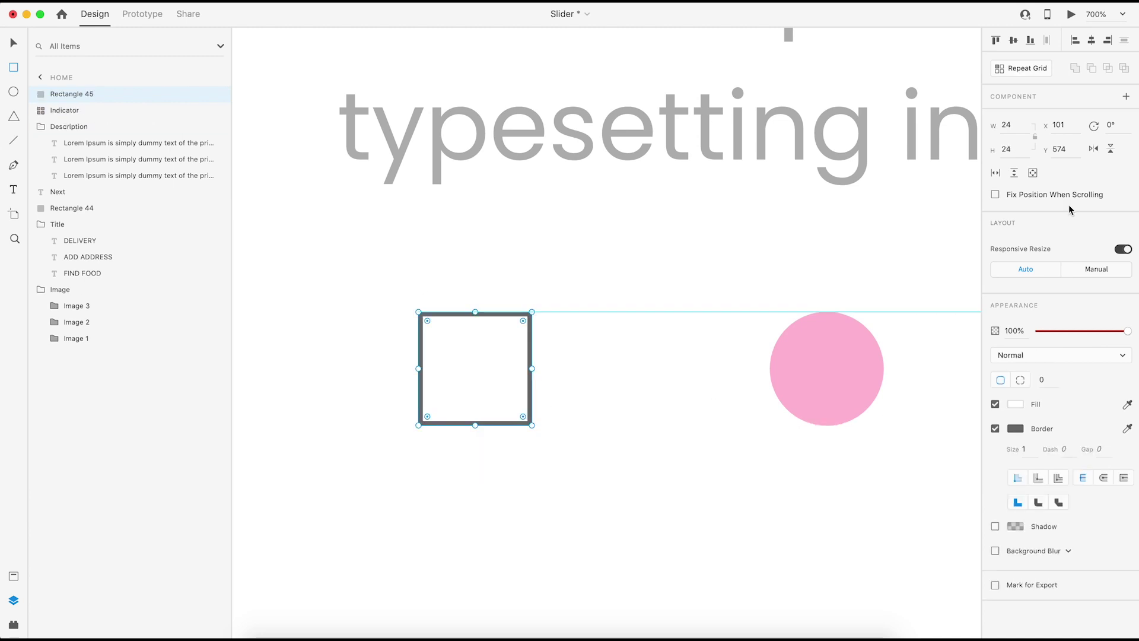
Step: Remove the new square's border and fill it with the pink sampled from the Next button
{"action": "left_click", "coordinate": [995, 428]}
{"action": "left_click", "coordinate": [1015, 405]}
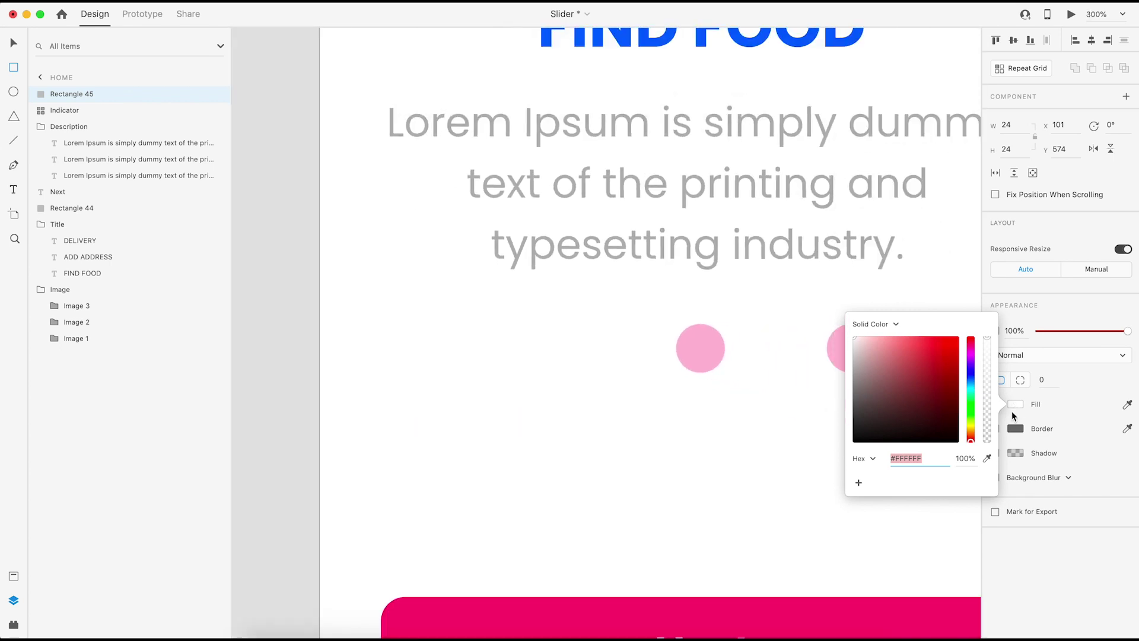
{"action": "left_click", "coordinate": [987, 458]}
{"action": "left_click", "coordinate": [856, 619]}
Step: Round the pink square's corners to a radius of 12 so it forms a full circle
{"action": "key", "text": "super+plus"}
{"action": "key", "text": "super+plus"}
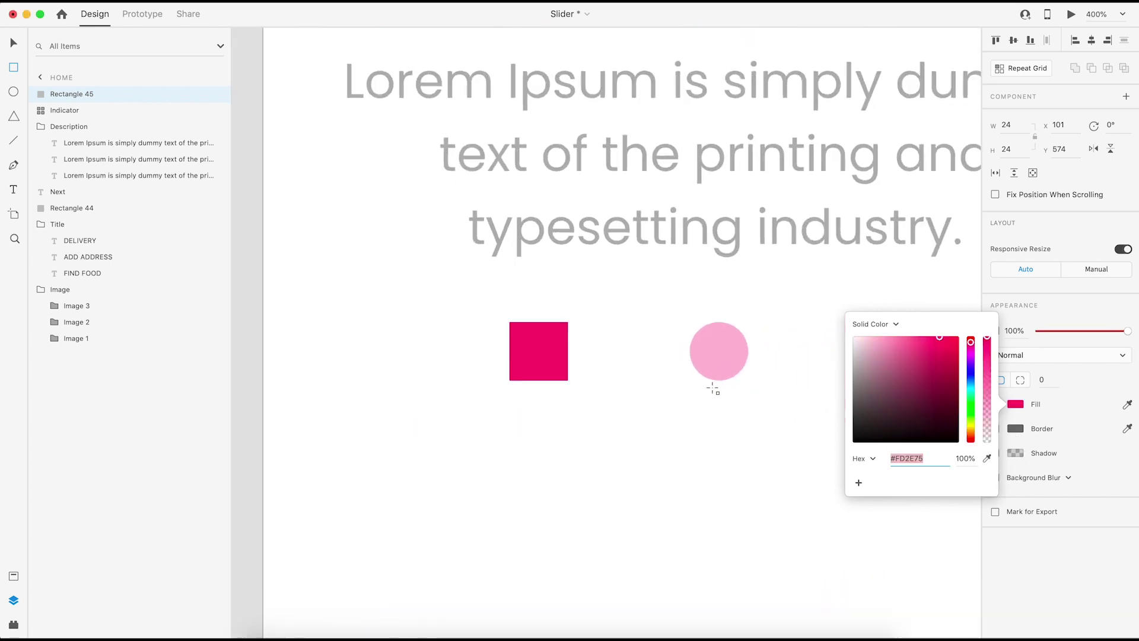
{"action": "left_click", "coordinate": [13, 43]}
{"action": "left_click_drag", "start_coordinate": [454, 323], "coordinate": [499, 361]}
Step: Duplicate the solid pink circle in place and combine both copies with Mask with Shape
{"action": "key", "text": "super+d"}
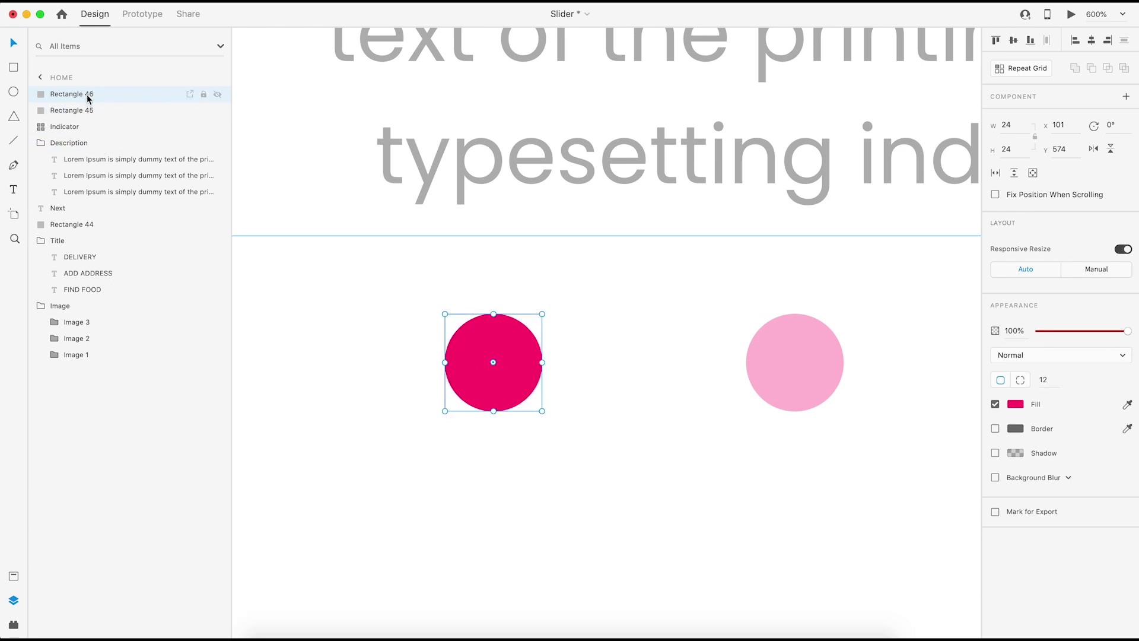
{"action": "right_click", "coordinate": [95, 111]}
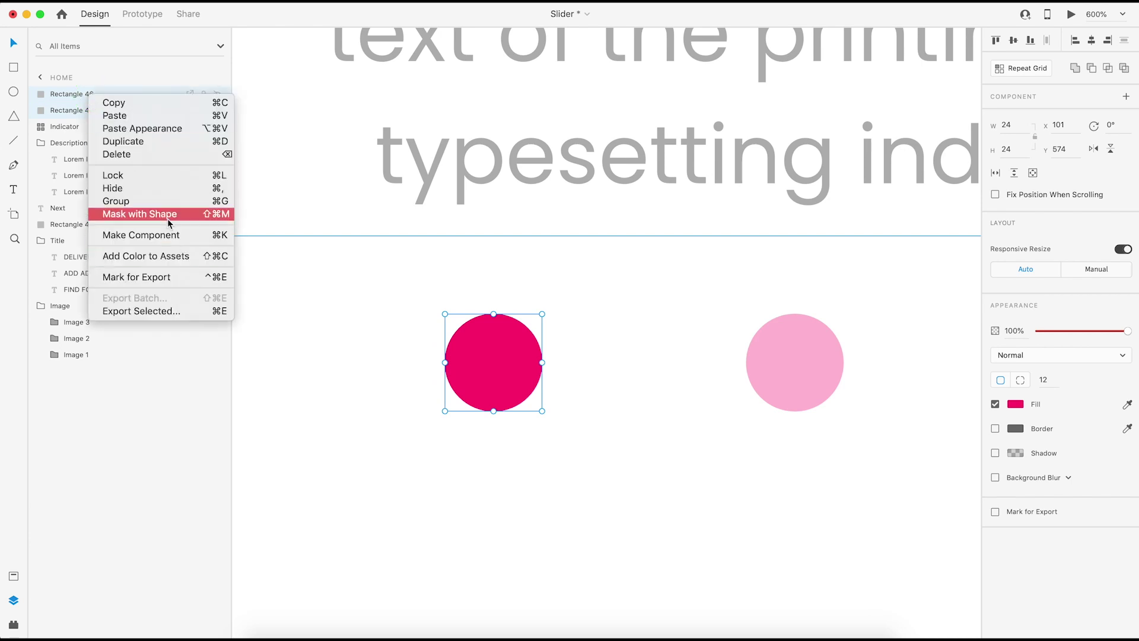
{"action": "left_click", "coordinate": [168, 144]}
Step: Rename the upper circle inside the mask group as Mask and the group itself as Active
{"action": "left_click", "coordinate": [41, 95]}
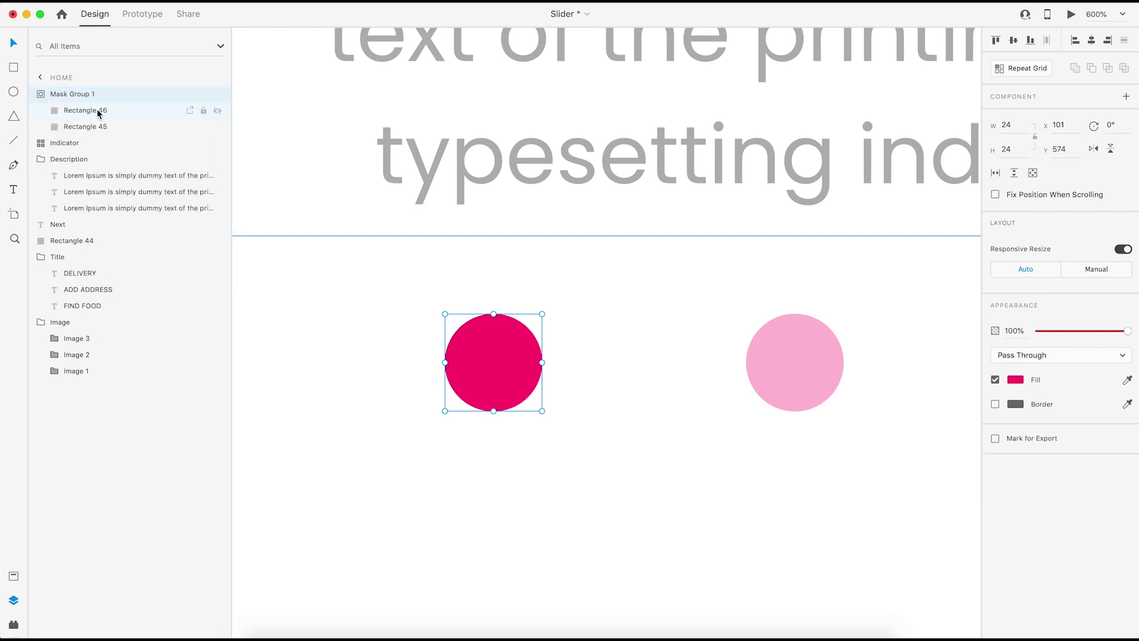
{"action": "double_click", "coordinate": [89, 111]}
{"action": "type", "text": "Mask"}
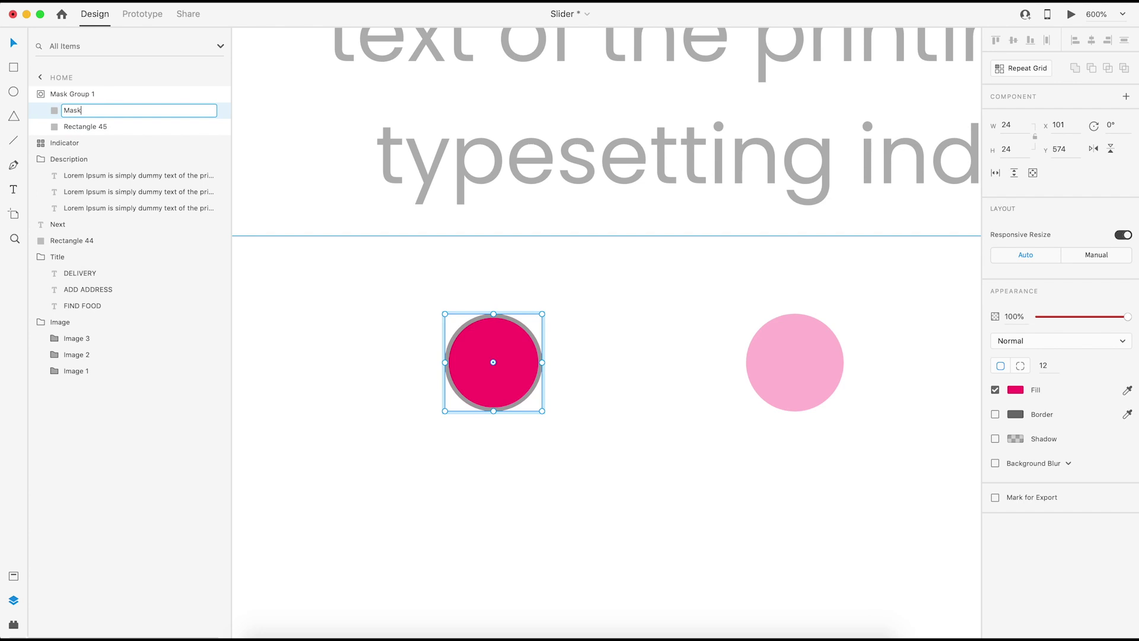
{"action": "left_click", "coordinate": [86, 95]}
{"action": "double_click", "coordinate": [95, 97]}
{"action": "type", "text": "Active"}
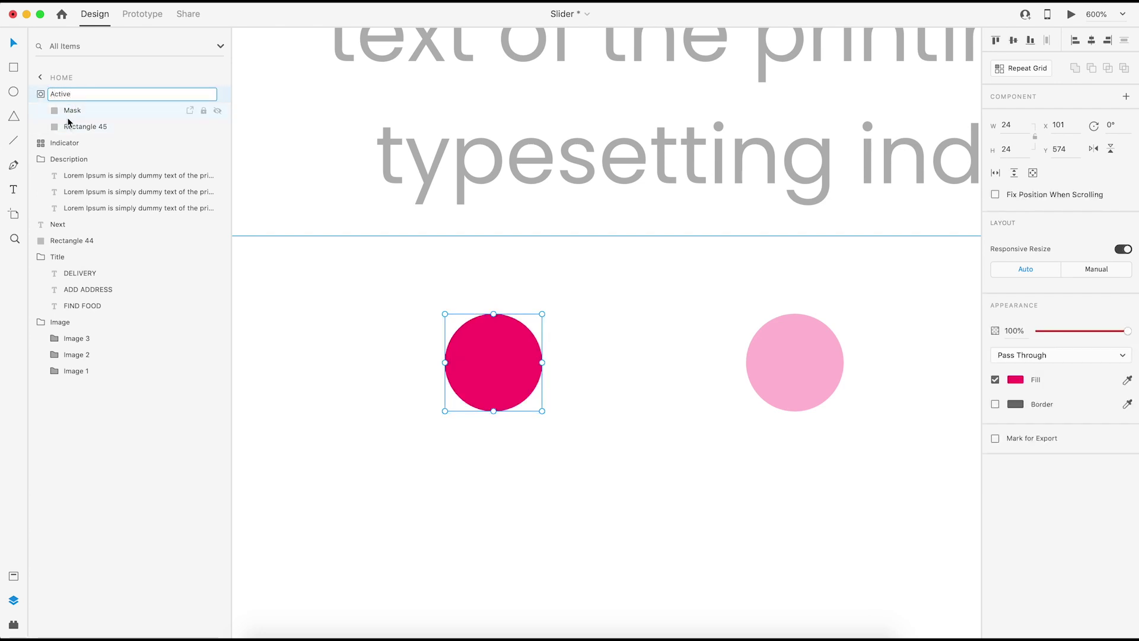
Step: Stretch the Mask shape leftward to a width of 50, keeping its right edge on the first dot
{"action": "left_click", "coordinate": [68, 116]}
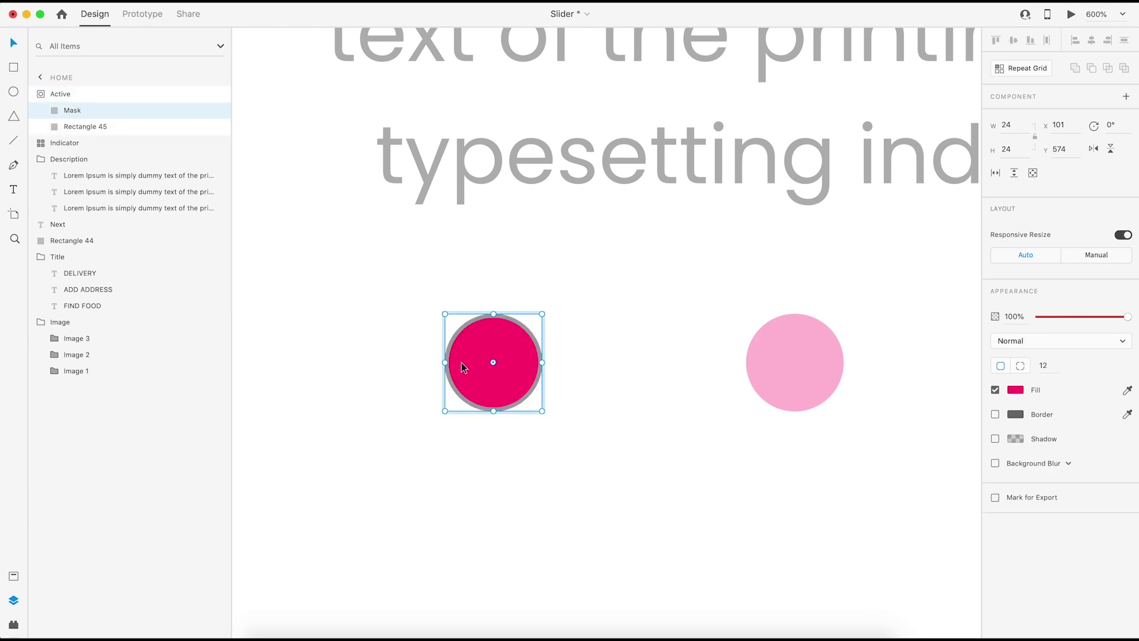
{"action": "left_click_drag", "start_coordinate": [447, 363], "coordinate": [339, 367]}
{"action": "left_click", "coordinate": [557, 442]}
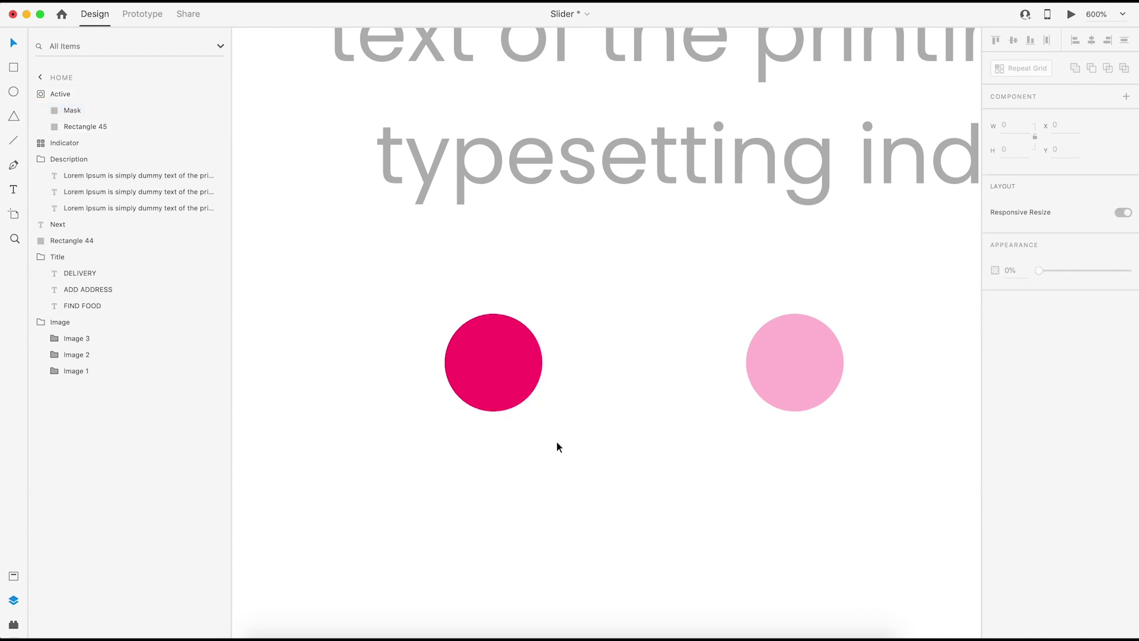
Step: Group the Active mask group with Indicator in Home and name the group Slider Dots
{"action": "key", "text": "super+minus"}
{"action": "key", "text": "super+1"}
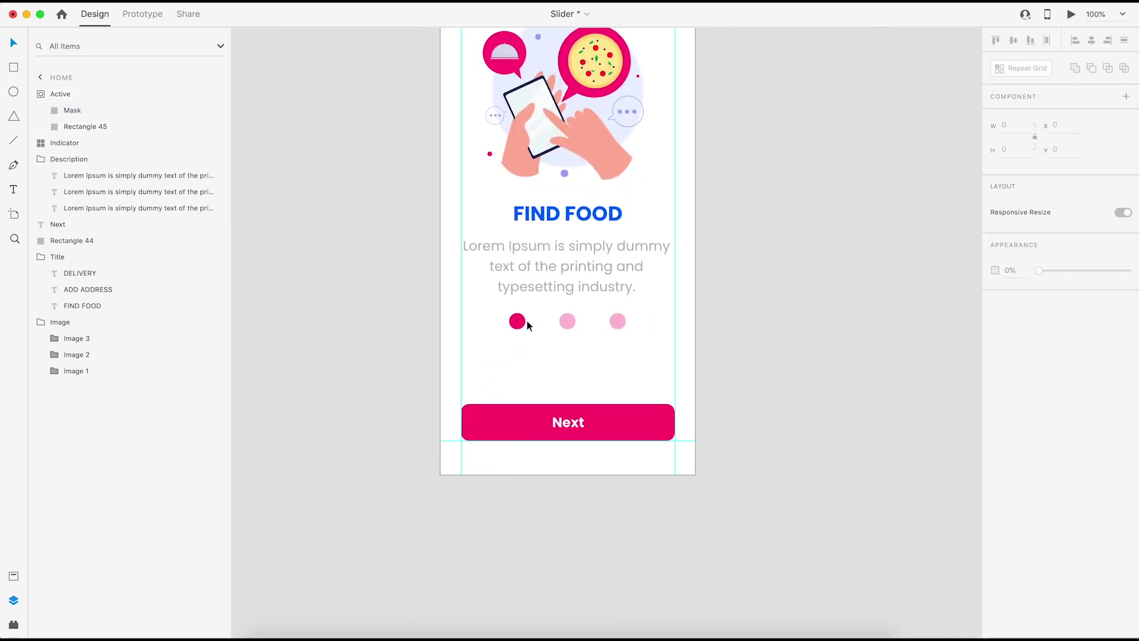
{"action": "left_click", "coordinate": [849, 292]}
{"action": "left_click_drag", "start_coordinate": [840, 305], "coordinate": [595, 313]}
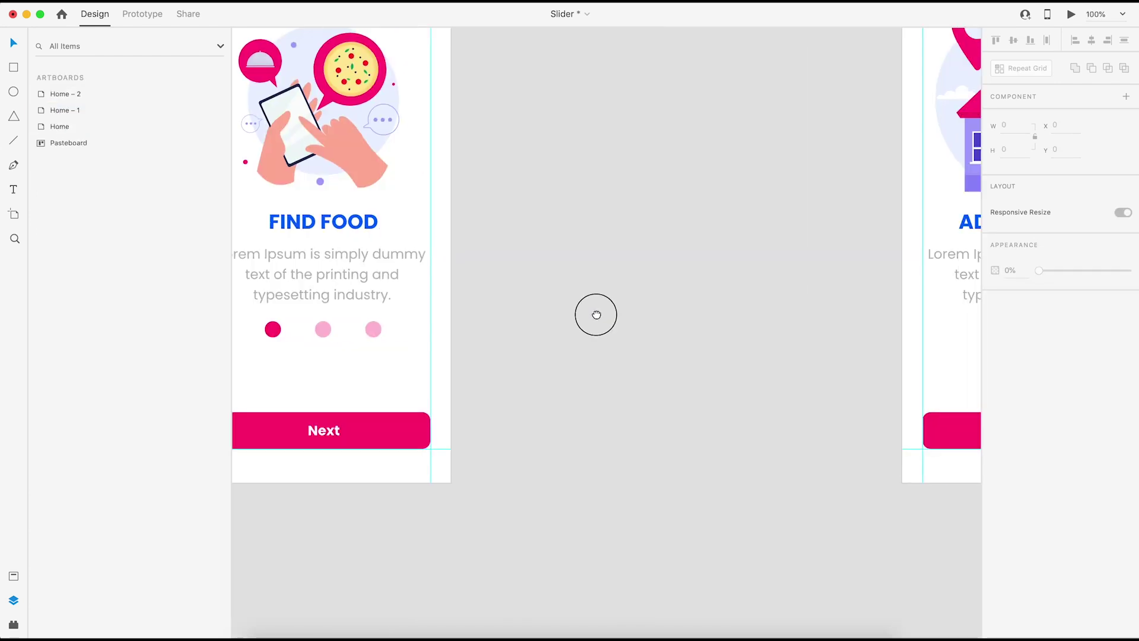
{"action": "left_click", "coordinate": [273, 328]}
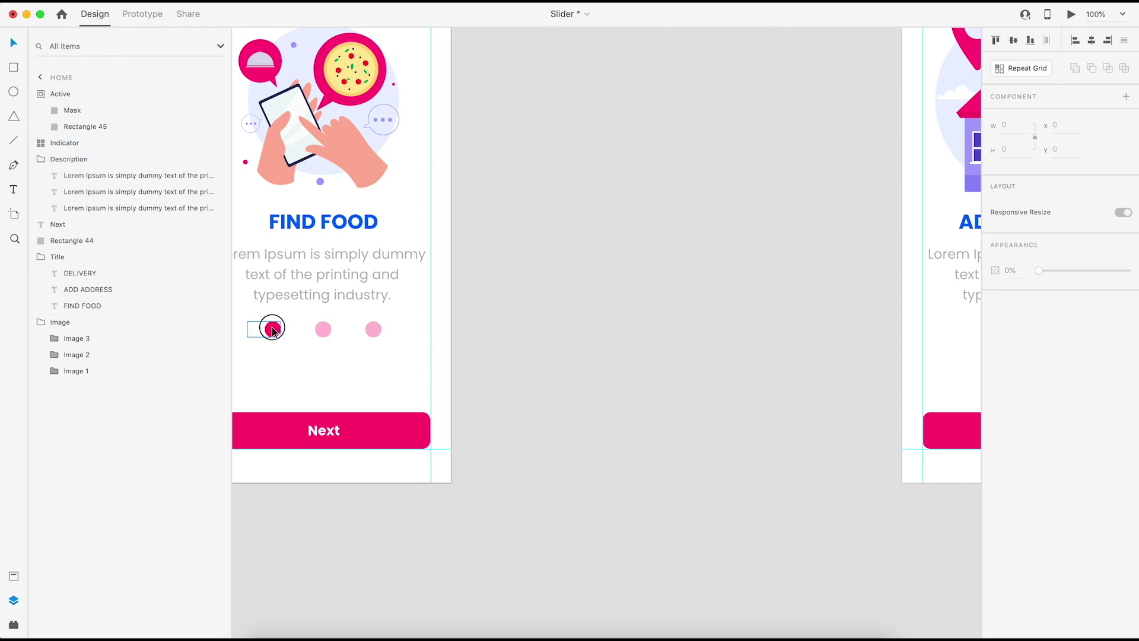
{"action": "left_click", "coordinate": [41, 94]}
{"action": "left_click", "coordinate": [66, 110], "text": "shift"}
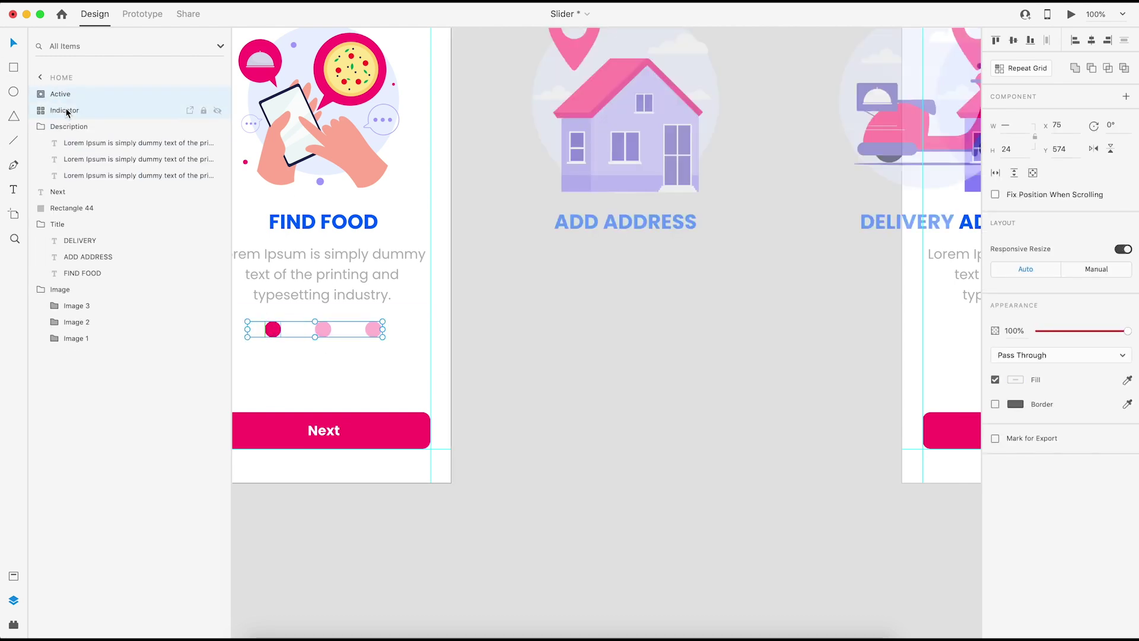
{"action": "key", "text": "super+g"}
{"action": "left_click", "coordinate": [83, 95]}
{"action": "double_click", "coordinate": [80, 95]}
{"action": "type", "text": "Slider"}
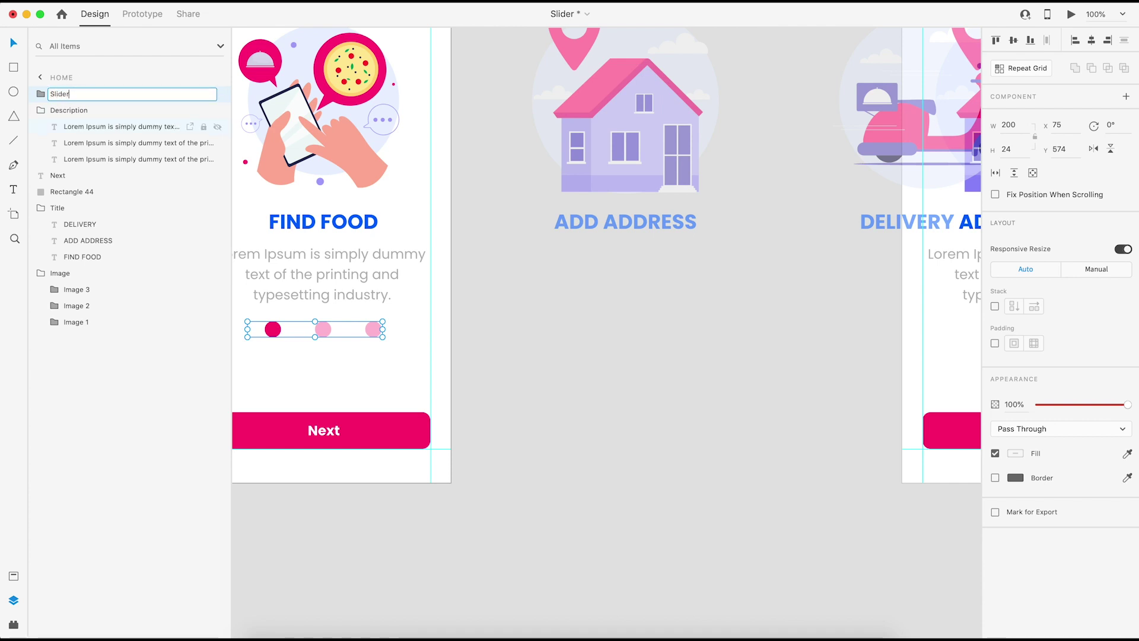
{"action": "left_click", "coordinate": [565, 369]}
Step: Copy the Slider Dots group from Home into the Home – 1 artboard at the same position
{"action": "left_click", "coordinate": [332, 330]}
{"action": "left_click_drag", "start_coordinate": [729, 356], "coordinate": [400, 329]}
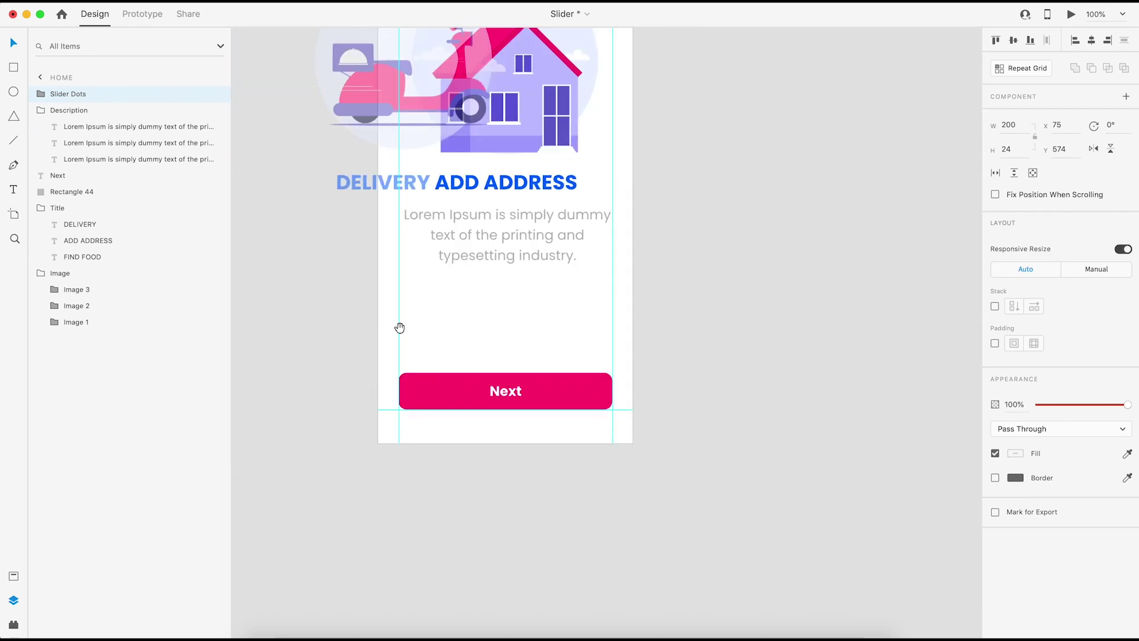
{"action": "left_click", "coordinate": [552, 252]}
{"action": "key", "text": "super+v"}
Step: Move Active inside the Home – 1 Slider Dots group onto the middle dot, at X 149
{"action": "key", "text": "super+equal"}
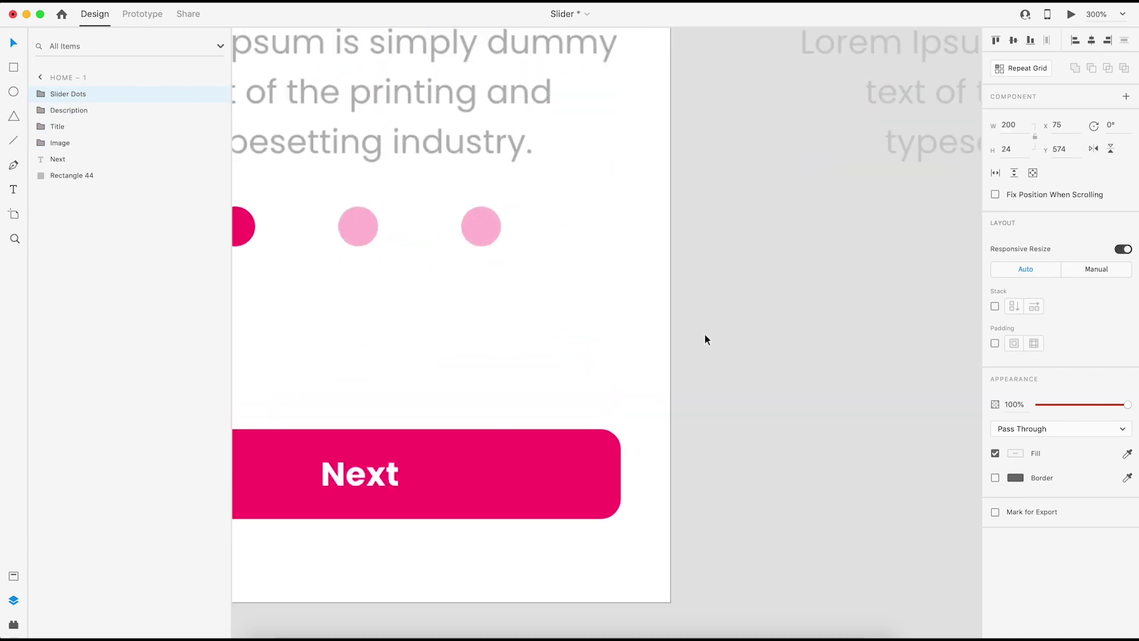
{"action": "key", "text": "super+equal"}
{"action": "left_click_drag", "start_coordinate": [527, 328], "coordinate": [604, 352]}
{"action": "double_click", "coordinate": [332, 248]}
{"action": "left_click_drag", "start_coordinate": [469, 378], "coordinate": [552, 392]}
{"action": "left_click", "coordinate": [67, 114]}
{"action": "key", "text": "shift+Right"}
{"action": "key", "text": "shift+Right"}
{"action": "key", "text": "shift+Right"}
{"action": "key", "text": "shift+Right"}
{"action": "key", "text": "shift+Right"}
{"action": "key", "text": "shift+Right"}
{"action": "key", "text": "shift+Right"}
{"action": "key", "text": "shift+Right"}
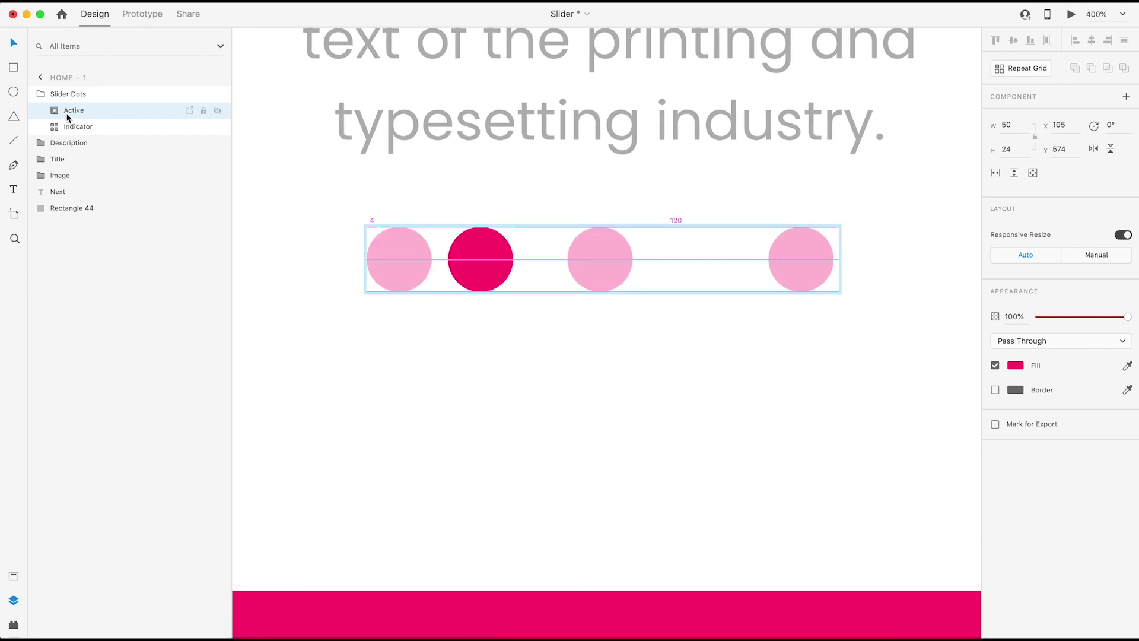
{"action": "key", "text": "Left"}
{"action": "key", "text": "Left"}
{"action": "key", "text": "Left"}
{"action": "key", "text": "Left"}
{"action": "key", "text": "Left"}
{"action": "key", "text": "Left"}
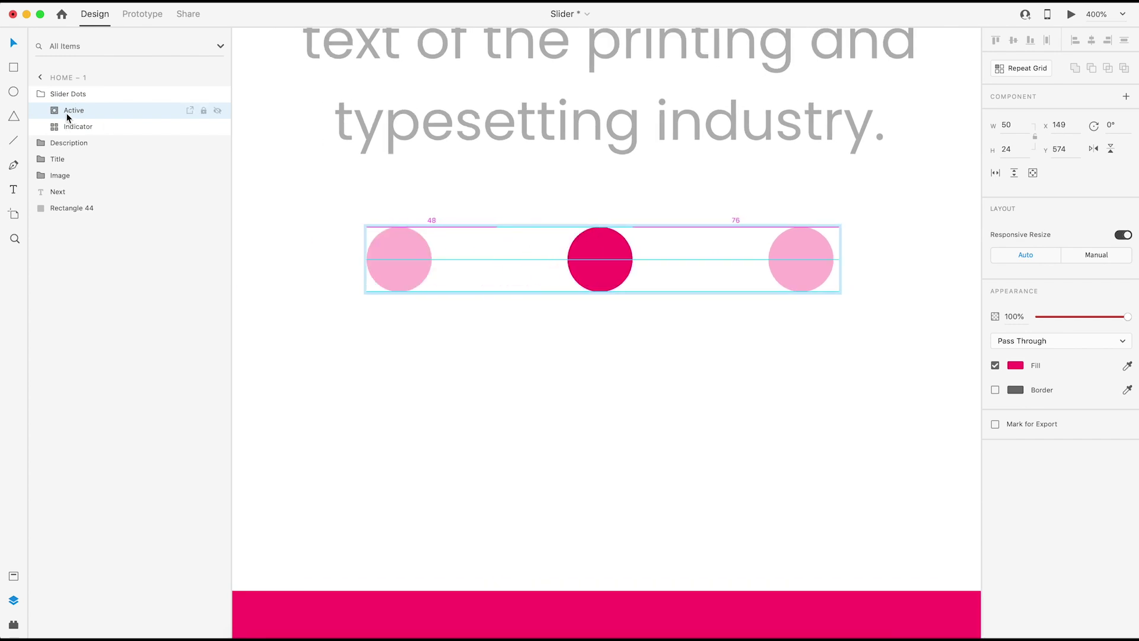
Step: Stretch Rectangle 45 inside the Home – 1 Active group leftward to a width of 75
{"action": "left_click", "coordinate": [54, 110]}
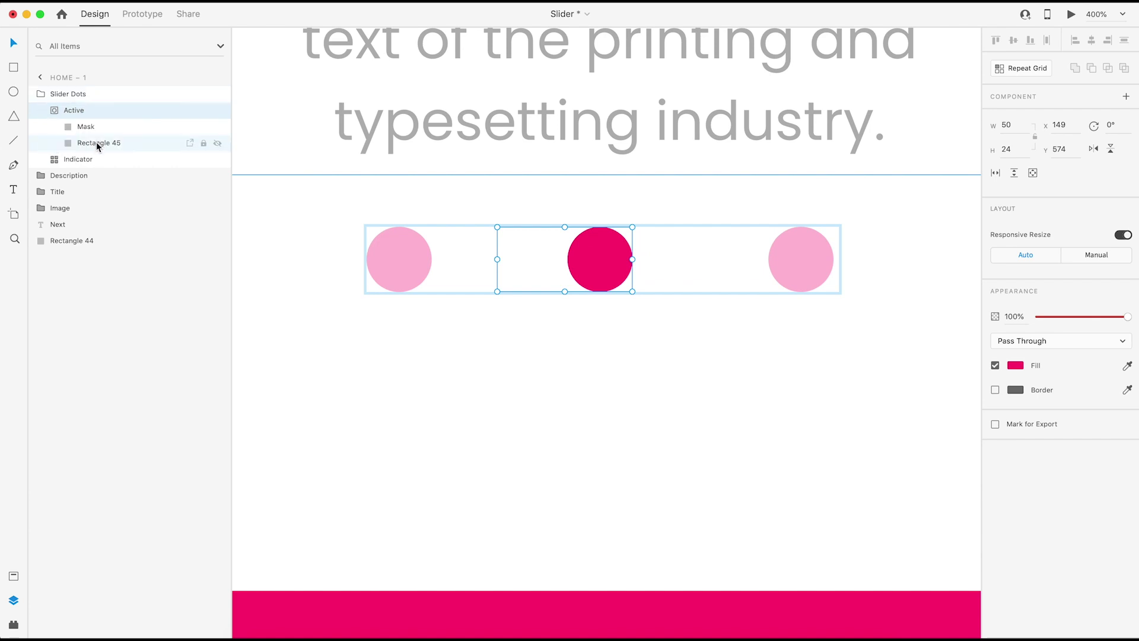
{"action": "left_click", "coordinate": [95, 143]}
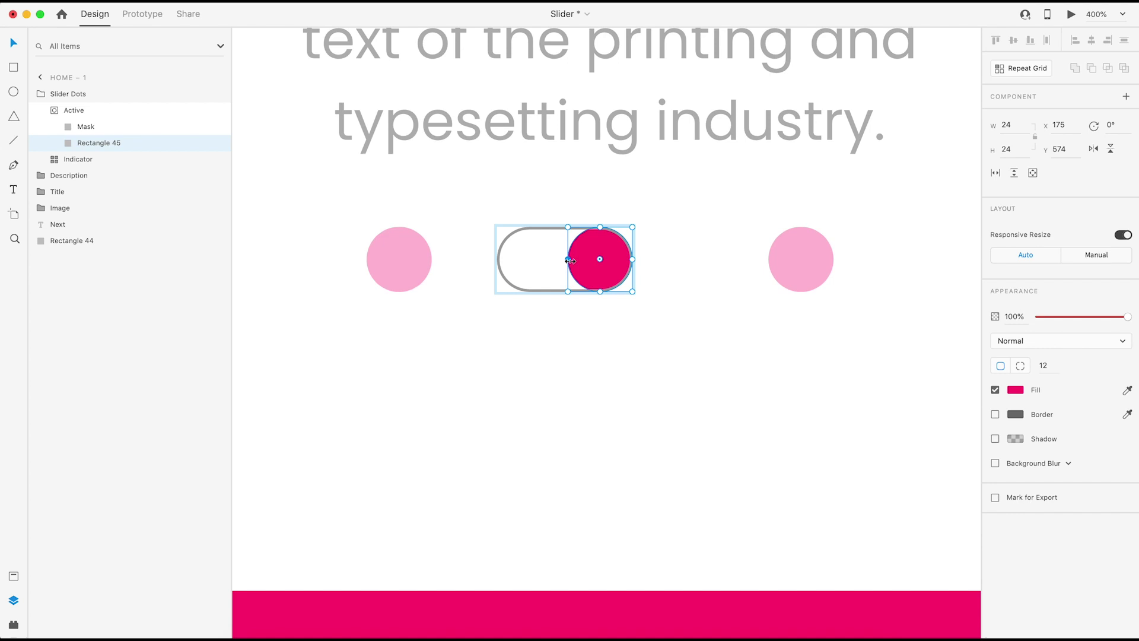
{"action": "left_click_drag", "start_coordinate": [568, 260], "coordinate": [431, 267]}
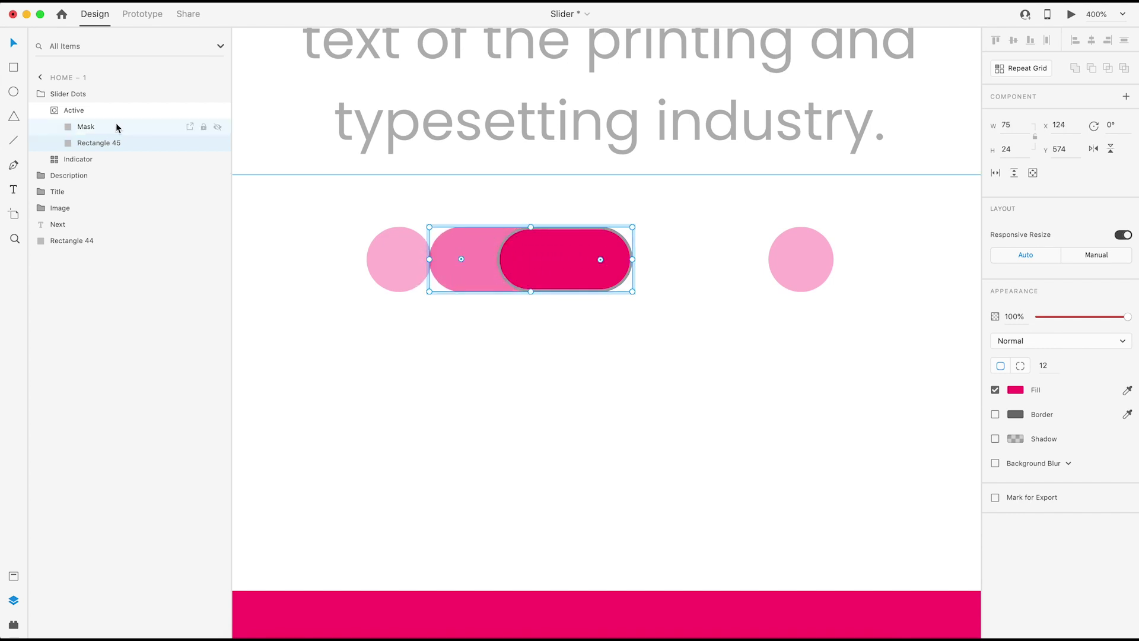
Step: Shrink the Mask shape in Home – 1 from its left side to 24 wide, so it covers only the middle dot
{"action": "left_click", "coordinate": [97, 127]}
{"action": "left_click_drag", "start_coordinate": [497, 262], "coordinate": [568, 268]}
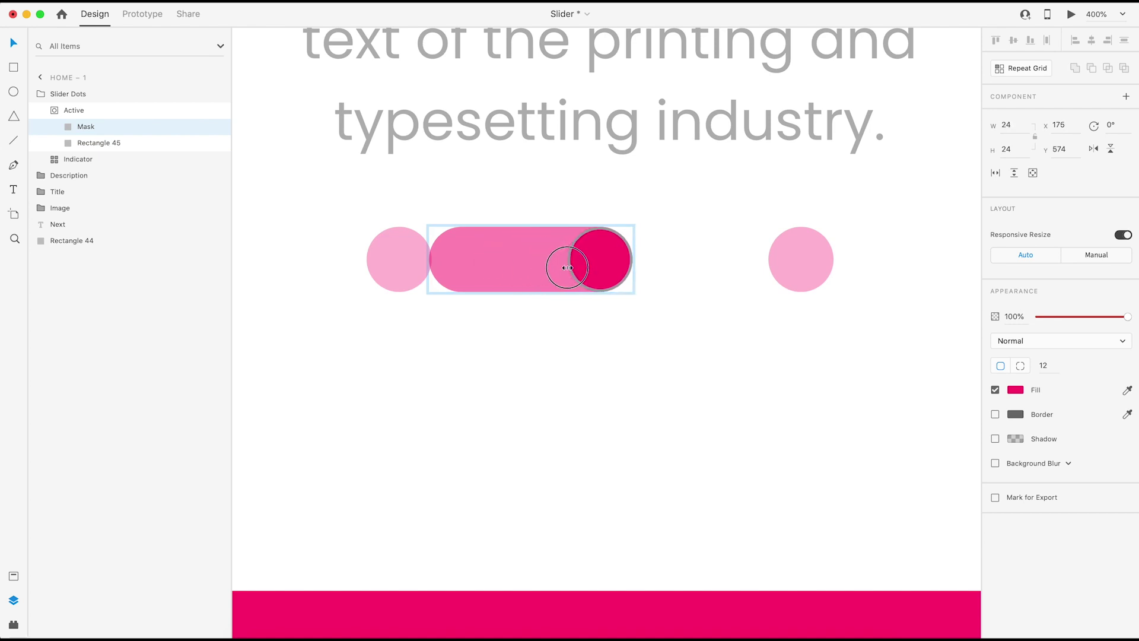
{"action": "left_click", "coordinate": [618, 347]}
Step: Preview the prototype from Home to Add Address twice to check the active dot's transition, closing the preview each time
{"action": "key", "text": "super+0"}
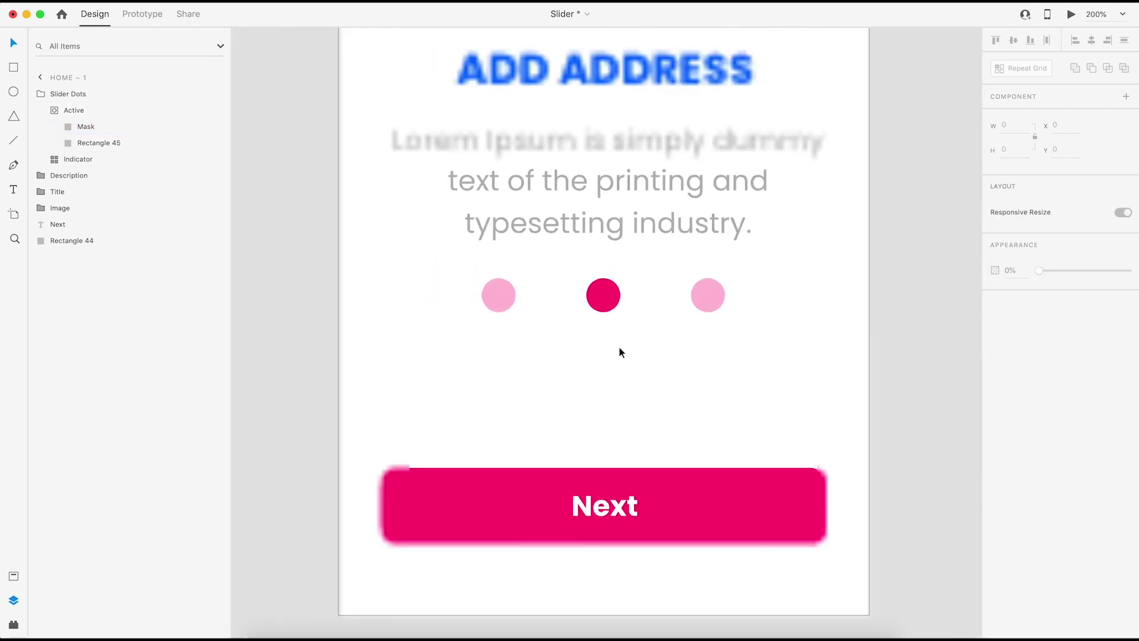
{"action": "scroll", "coordinate": [653, 297], "scroll_direction": "left", "scroll_amount": 10}
{"action": "left_click", "coordinate": [414, 209]}
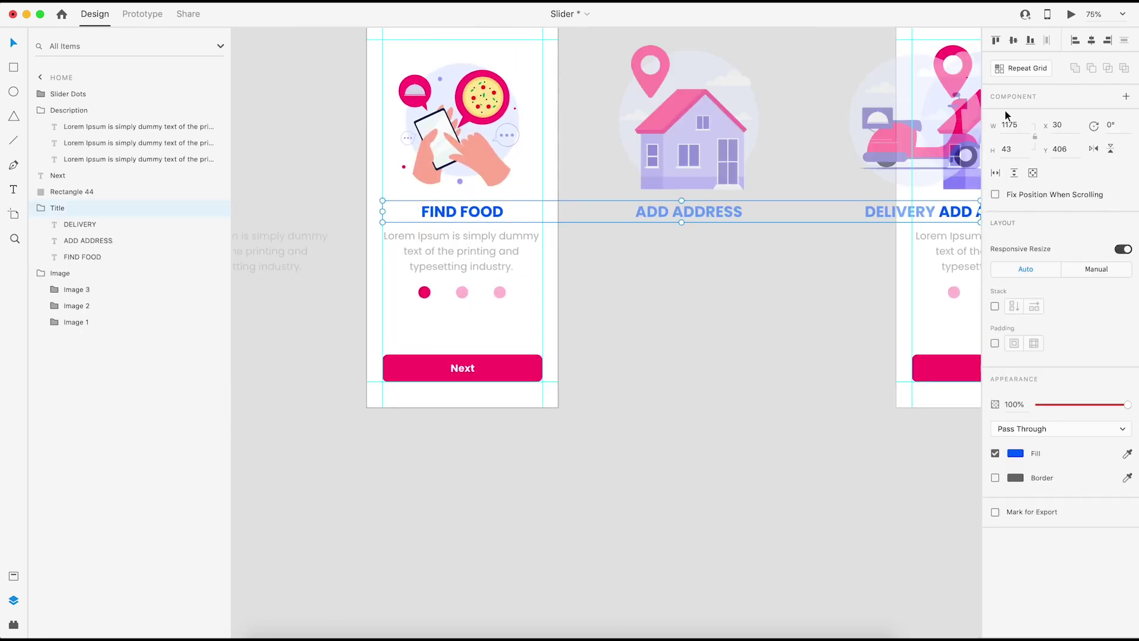
{"action": "left_click", "coordinate": [1071, 16]}
{"action": "left_click", "coordinate": [482, 527]}
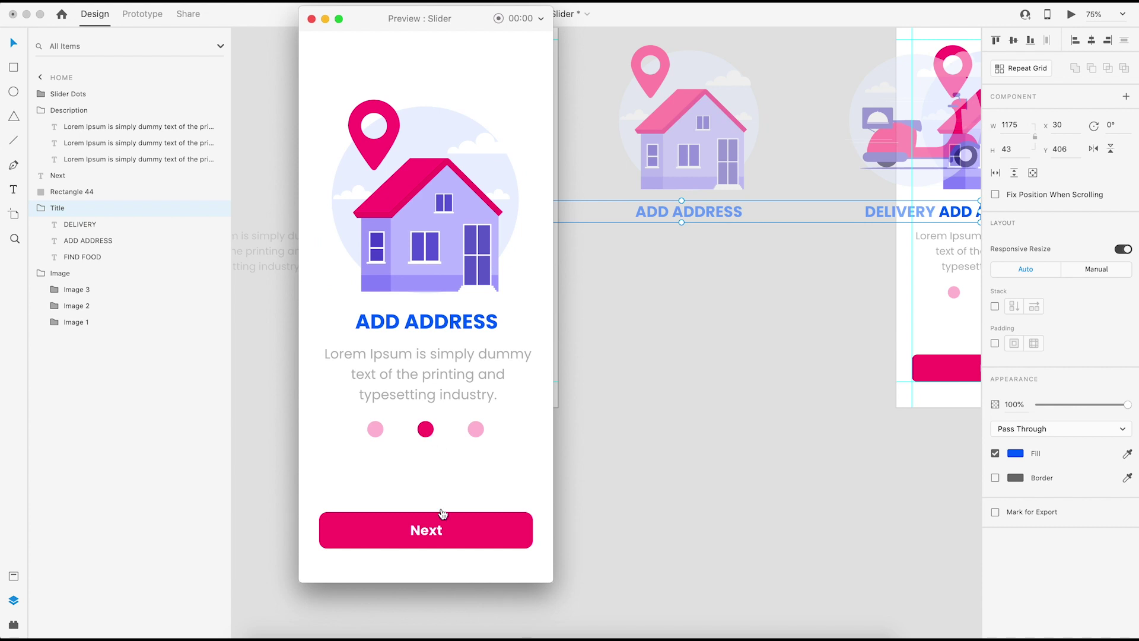
{"action": "left_click", "coordinate": [311, 19]}
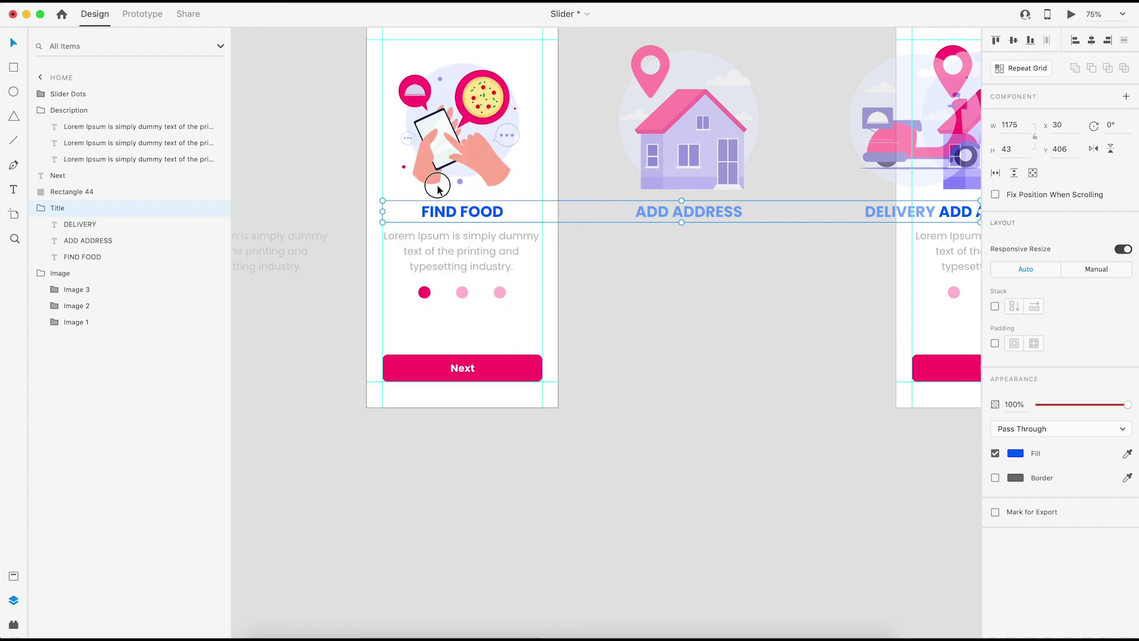
{"action": "left_click", "coordinate": [1068, 15]}
{"action": "left_click", "coordinate": [389, 529]}
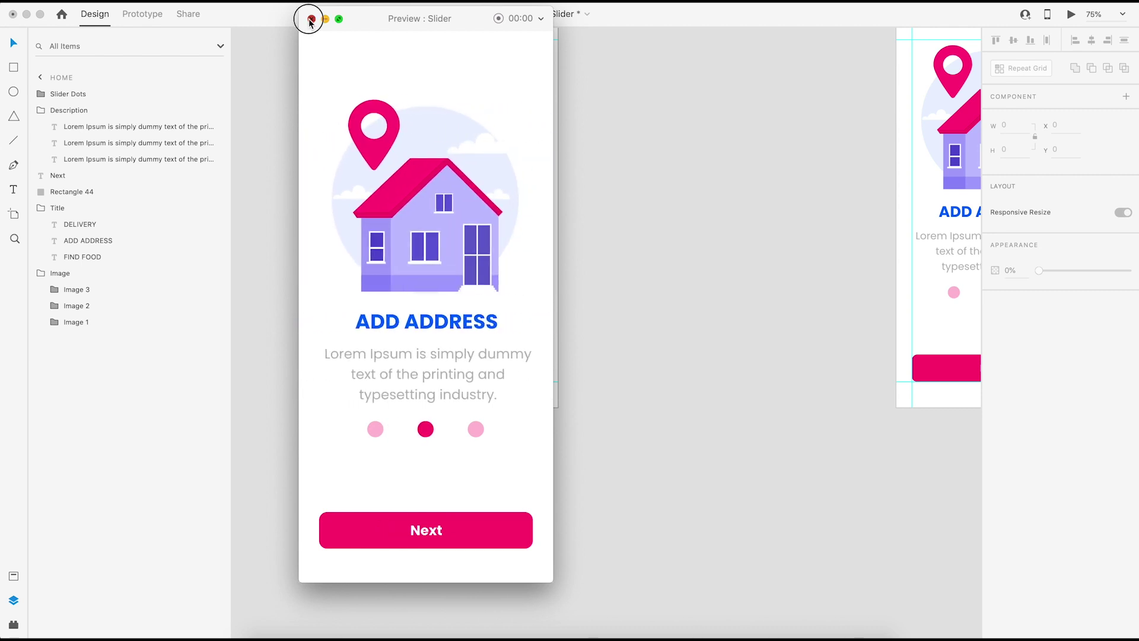
{"action": "left_click", "coordinate": [312, 19]}
{"action": "scroll", "coordinate": [635, 231], "scroll_direction": "right", "scroll_amount": 5}
{"action": "scroll", "coordinate": [658, 249], "scroll_direction": "left", "scroll_amount": 3}
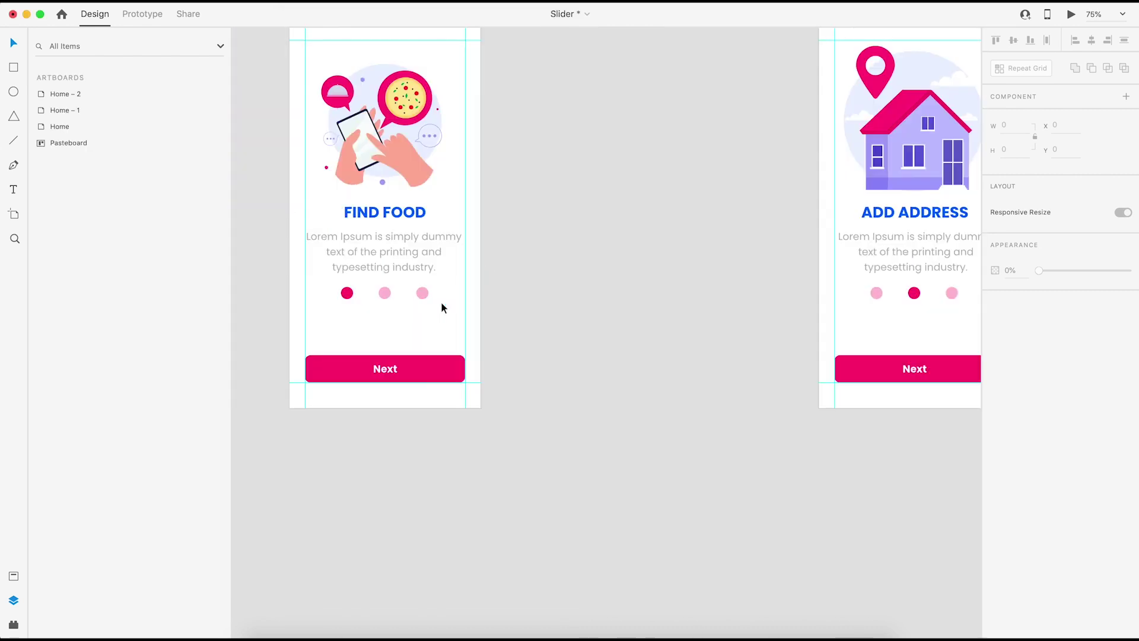
Step: Copy the Slider Dots group from the Home artboard and paste it into the Delivery screen, Home – 2
{"action": "left_click", "coordinate": [390, 293]}
{"action": "scroll", "coordinate": [695, 295], "scroll_direction": "right", "scroll_amount": 10}
{"action": "left_click_drag", "start_coordinate": [836, 293], "coordinate": [350, 302]}
{"action": "left_click", "coordinate": [570, 293]}
{"action": "key", "text": "super+v"}
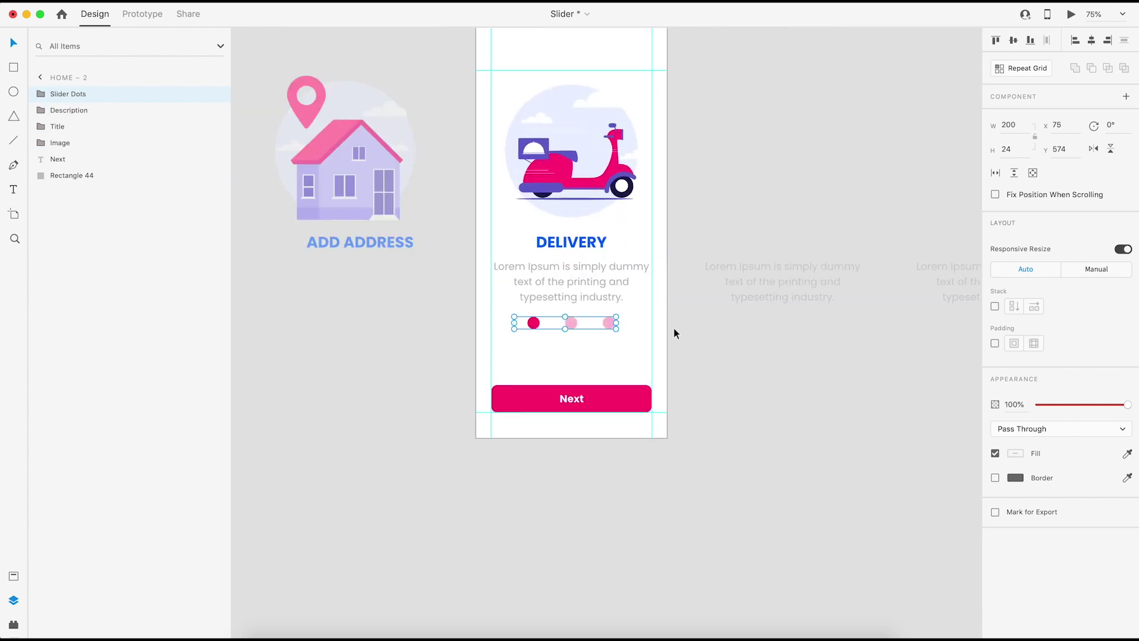
Step: Move Active inside the Home – 2 Slider Dots group onto the third dot, at X 223
{"action": "key", "text": "super+3"}
{"action": "double_click", "coordinate": [399, 310]}
{"action": "left_click", "coordinate": [57, 111]}
{"action": "key", "text": "shift+Right"}
{"action": "key", "text": "shift+Right"}
{"action": "key", "text": "shift+Right"}
{"action": "key", "text": "shift+Right"}
{"action": "key", "text": "shift+Right"}
{"action": "key", "text": "shift+Right"}
{"action": "key", "text": "shift+Right"}
{"action": "key", "text": "shift+Right"}
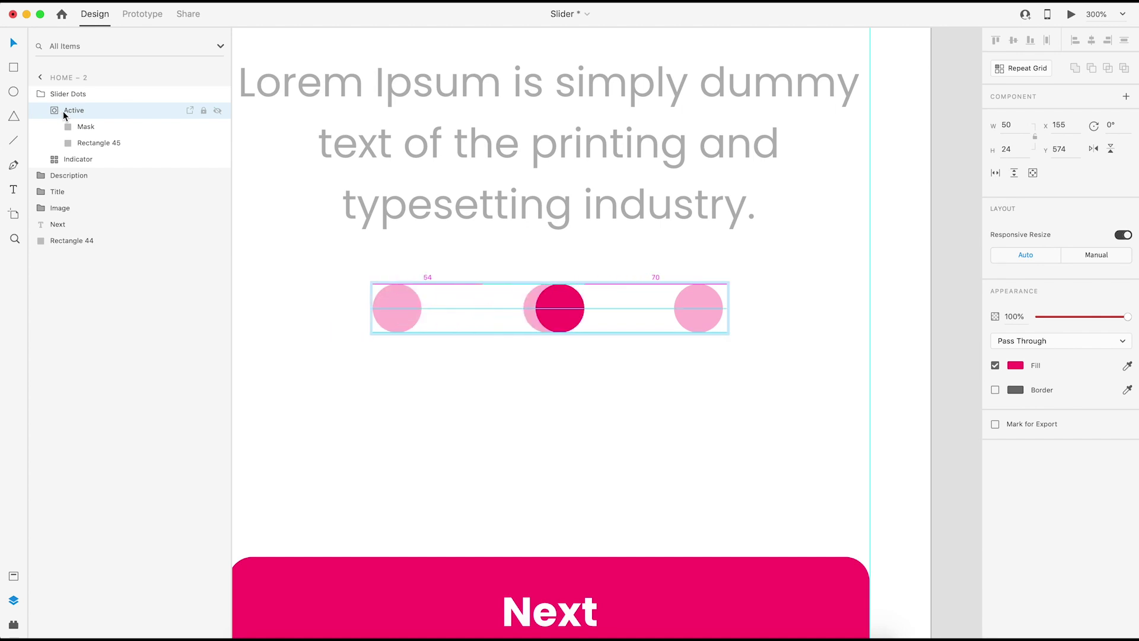
{"action": "key", "text": "shift+Right"}
{"action": "key", "text": "shift+Right"}
{"action": "key", "text": "shift+Right"}
{"action": "key", "text": "shift+Right"}
{"action": "key", "text": "shift+Right"}
{"action": "key", "text": "shift+Right"}
{"action": "key", "text": "shift+Right"}
{"action": "key", "text": "Left"}
{"action": "key", "text": "Left"}
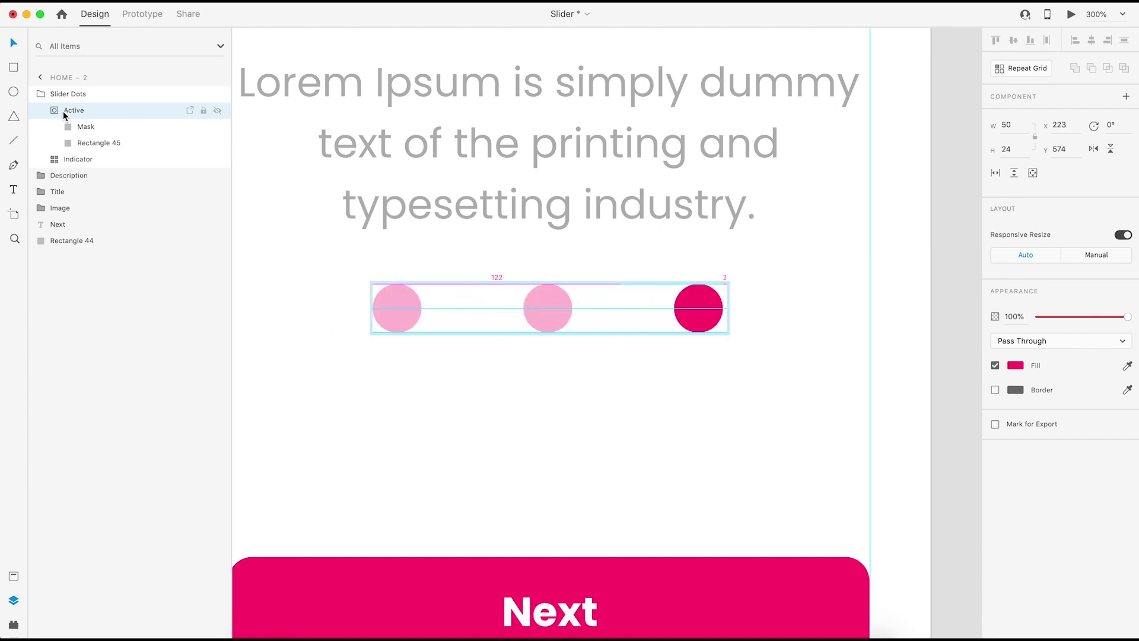
{"action": "left_click", "coordinate": [607, 423]}
Step: Preview the prototype from Home through Add Address to Delivery to check the dot transitions, then close the preview
{"action": "key", "text": "super+0"}
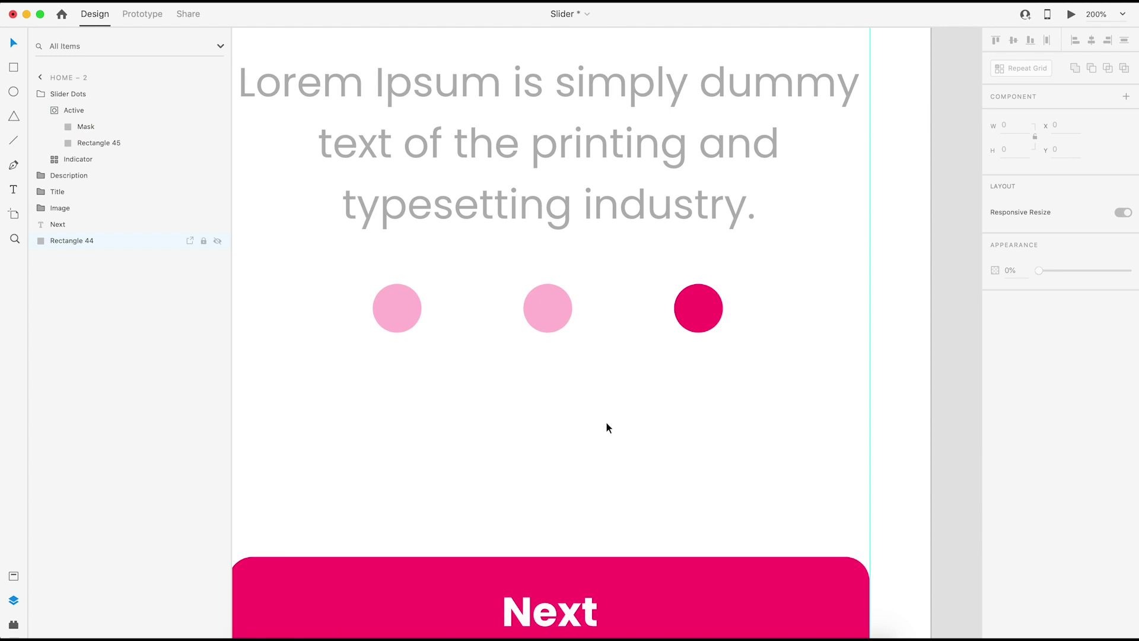
{"action": "key", "text": "super+0"}
{"action": "left_click", "coordinate": [353, 99]}
{"action": "left_click", "coordinate": [1073, 16]}
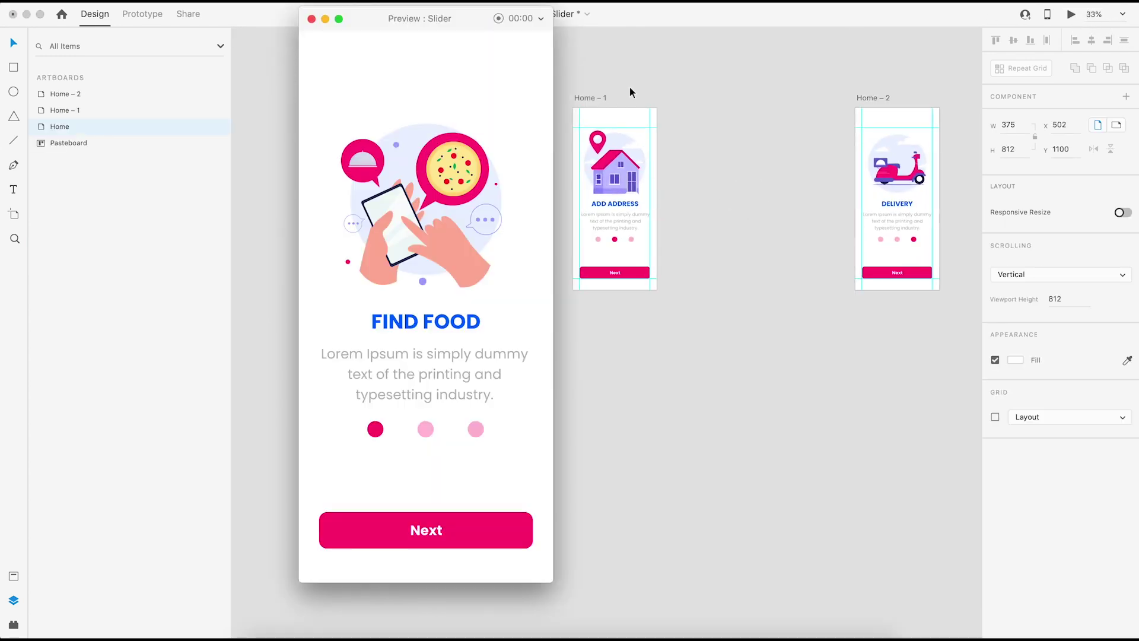
{"action": "left_click", "coordinate": [448, 531]}
{"action": "left_click", "coordinate": [448, 531]}
{"action": "left_click", "coordinate": [310, 19]}
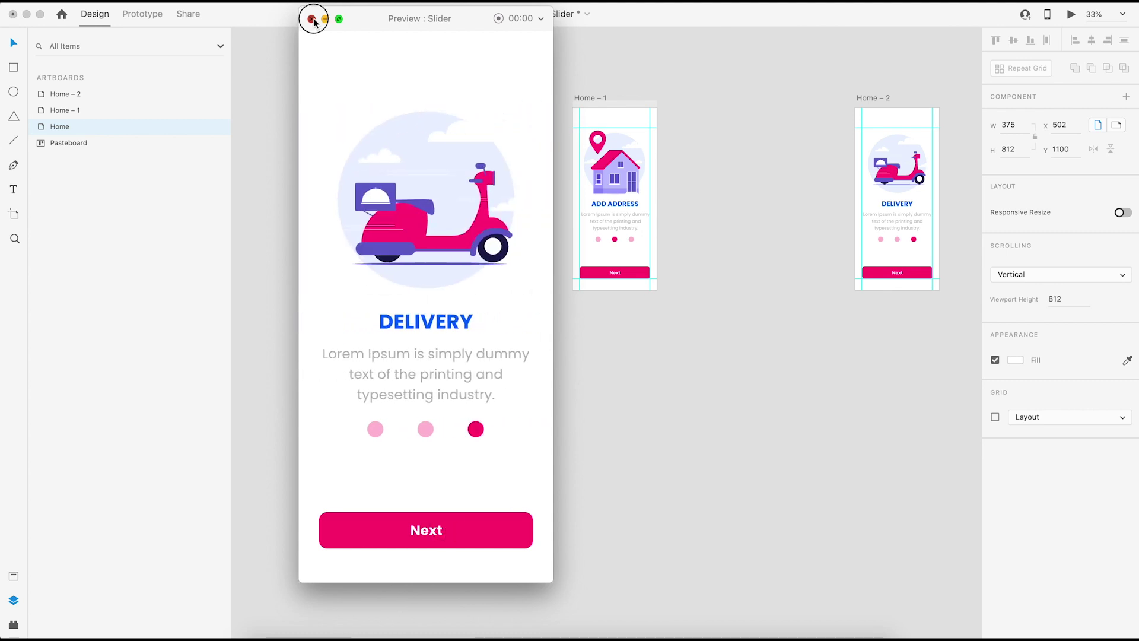
Step: Stretch Rectangle 45 inside the Home – 1 Active group farther left, to the centre of the first dot
{"action": "left_click", "coordinate": [732, 356]}
{"action": "key", "text": "super+plus"}
{"action": "key", "text": "super+plus"}
{"action": "key", "text": "super+plus"}
{"action": "key", "text": "super+plus"}
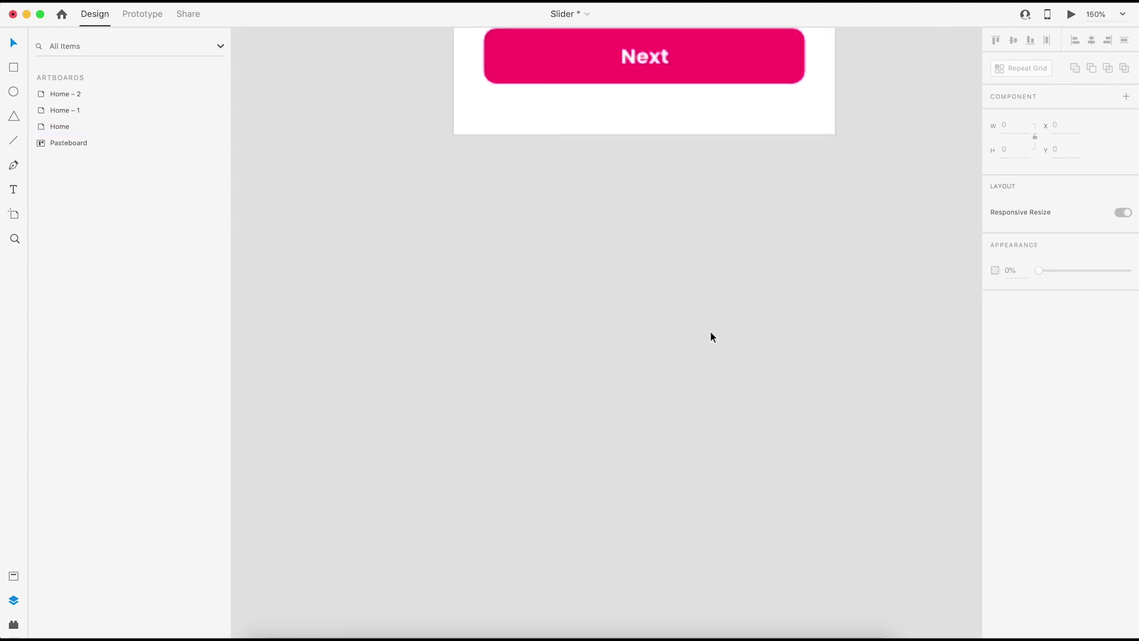
{"action": "scroll", "coordinate": [711, 332], "scroll_direction": "up", "scroll_amount": 5}
{"action": "left_click", "coordinate": [686, 166]}
{"action": "double_click", "coordinate": [682, 169]}
{"action": "scroll", "coordinate": [710, 221], "scroll_direction": "up", "scroll_amount": 3}
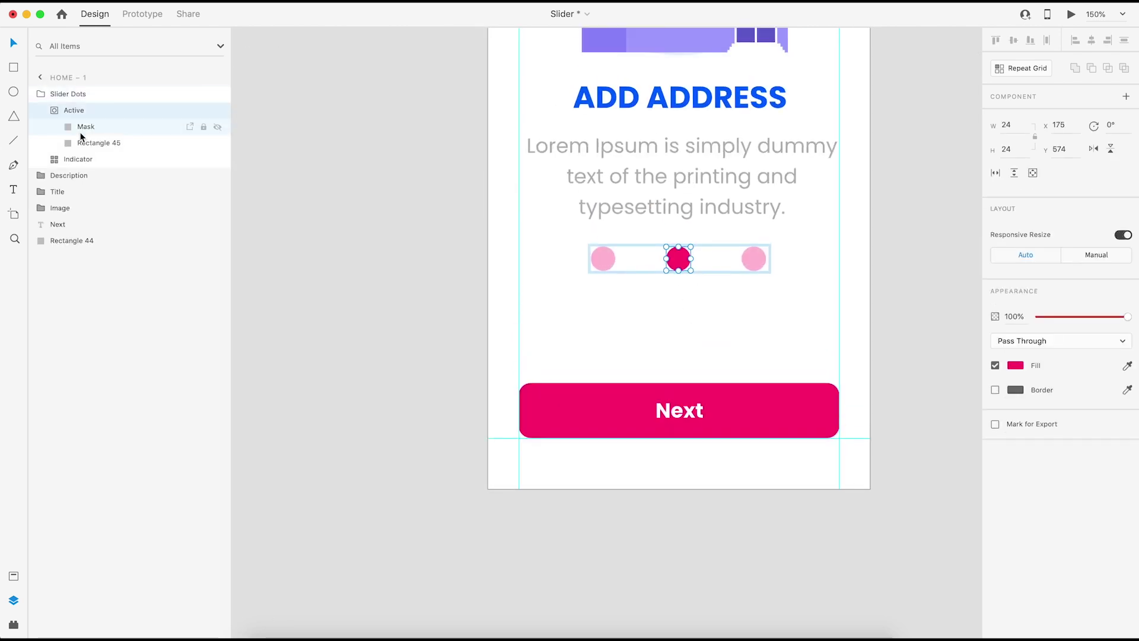
{"action": "left_click", "coordinate": [85, 127]}
{"action": "left_click", "coordinate": [92, 145]}
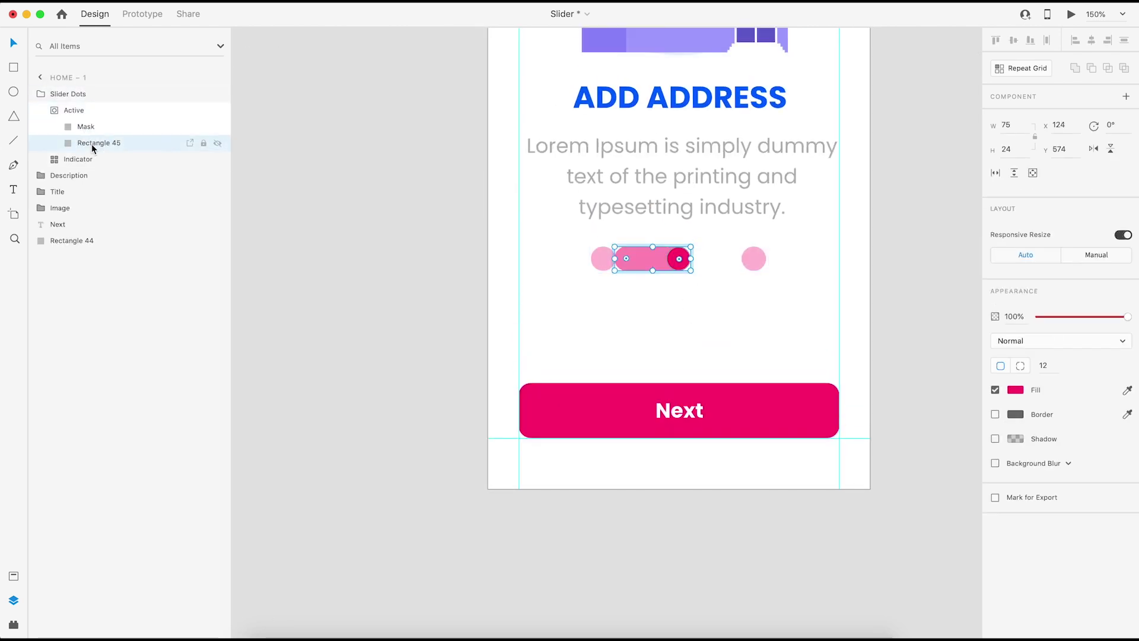
{"action": "left_click_drag", "start_coordinate": [615, 259], "coordinate": [603, 258]}
{"action": "left_click", "coordinate": [438, 221]}
Step: Preview the full slider from Home to Delivery twice to check the active dot's stretch, closing the preview each time
{"action": "key", "text": "super+minus"}
{"action": "key", "text": "super+minus"}
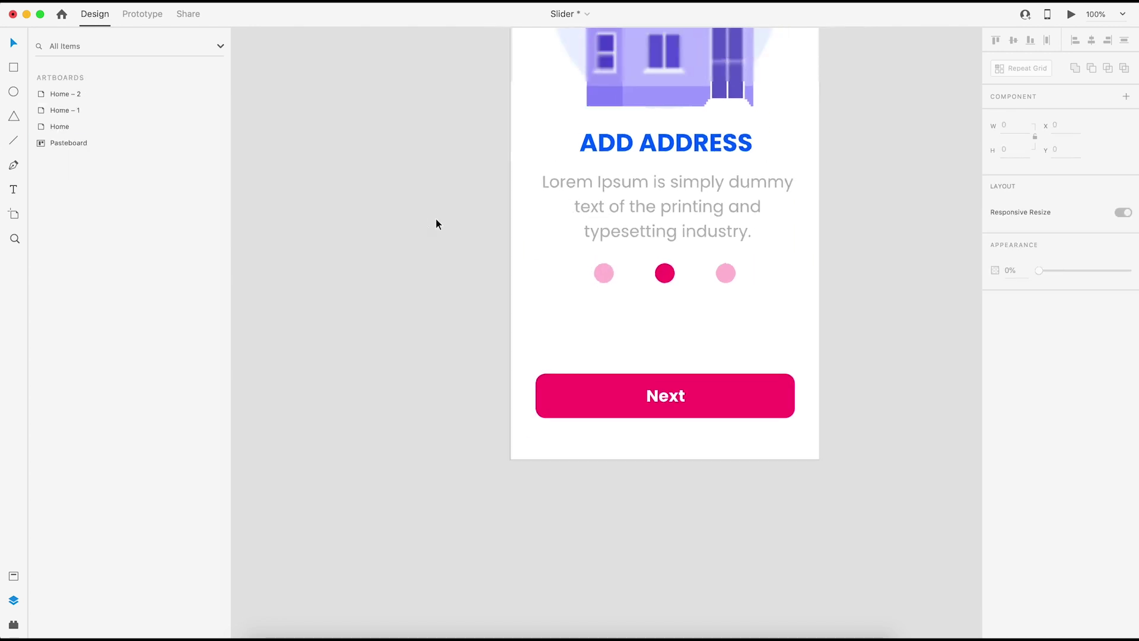
{"action": "scroll", "coordinate": [369, 258], "scroll_direction": "left", "scroll_amount": 3}
{"action": "left_click", "coordinate": [443, 224]}
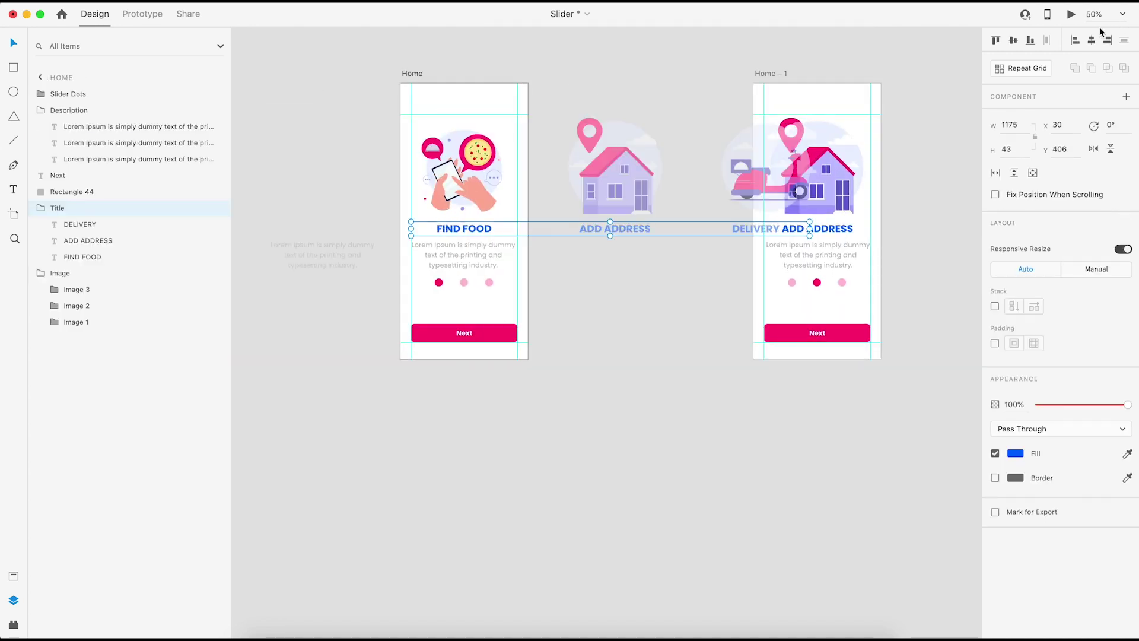
{"action": "left_click", "coordinate": [1071, 15]}
{"action": "left_click", "coordinate": [475, 530]}
{"action": "left_click", "coordinate": [475, 530]}
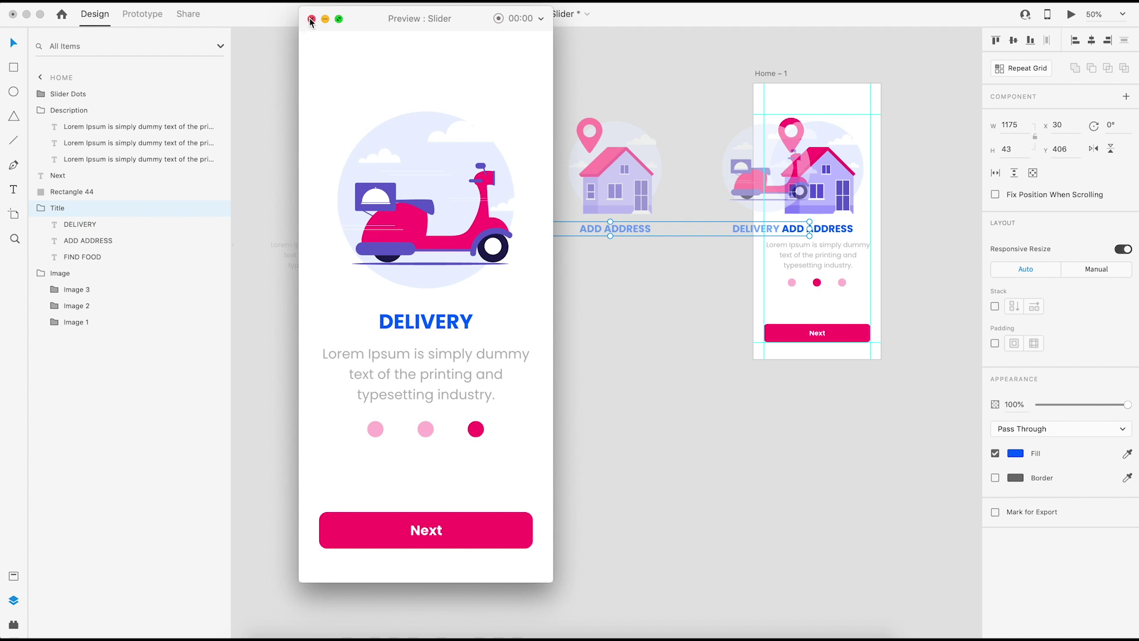
{"action": "left_click", "coordinate": [310, 19]}
{"action": "left_click", "coordinate": [433, 69]}
{"action": "left_click", "coordinate": [414, 73]}
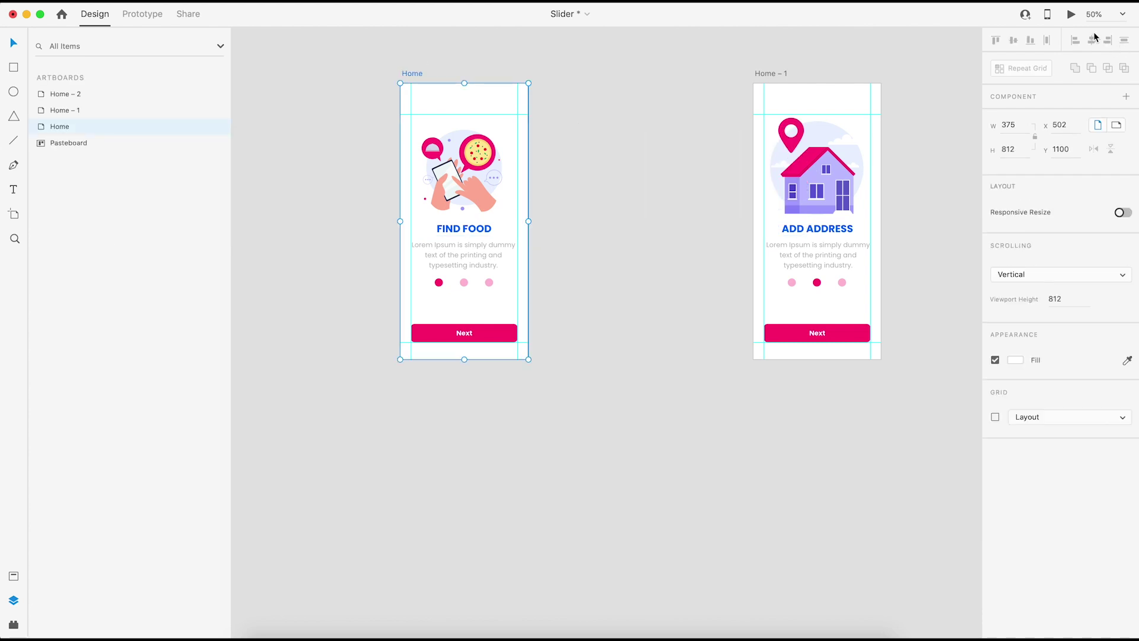
{"action": "left_click", "coordinate": [1072, 16]}
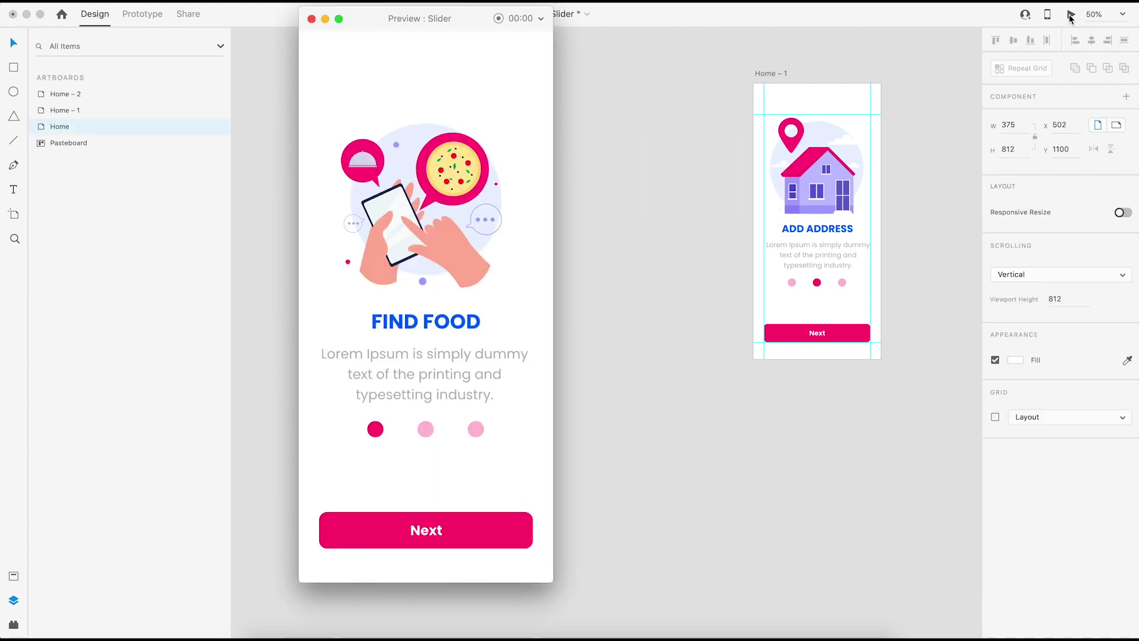
{"action": "left_click", "coordinate": [456, 529]}
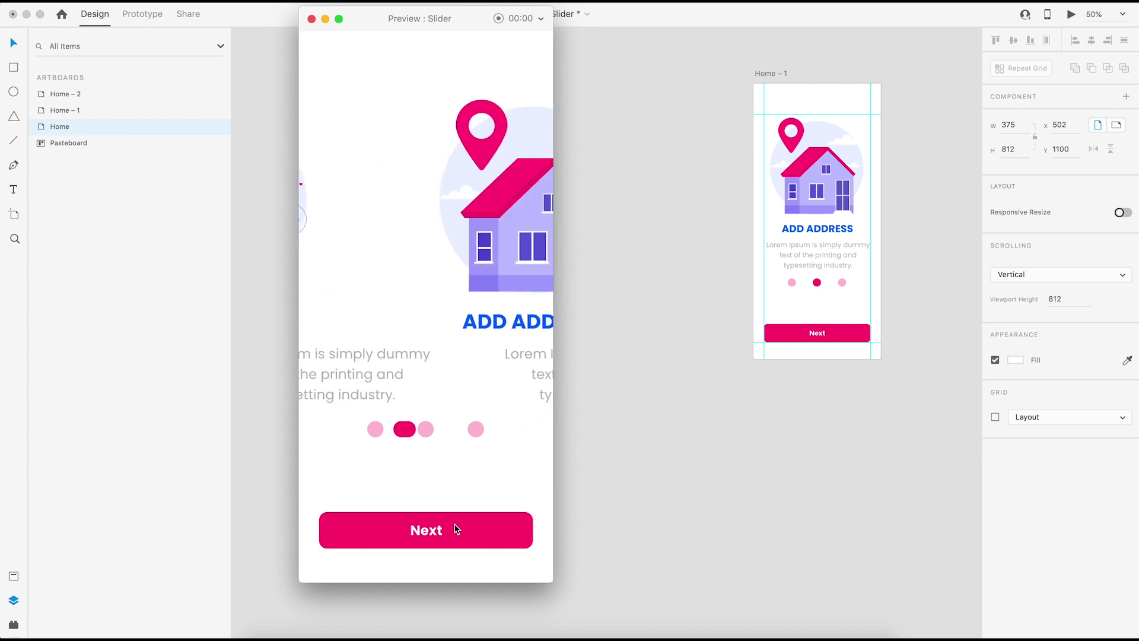
{"action": "left_click", "coordinate": [456, 529]}
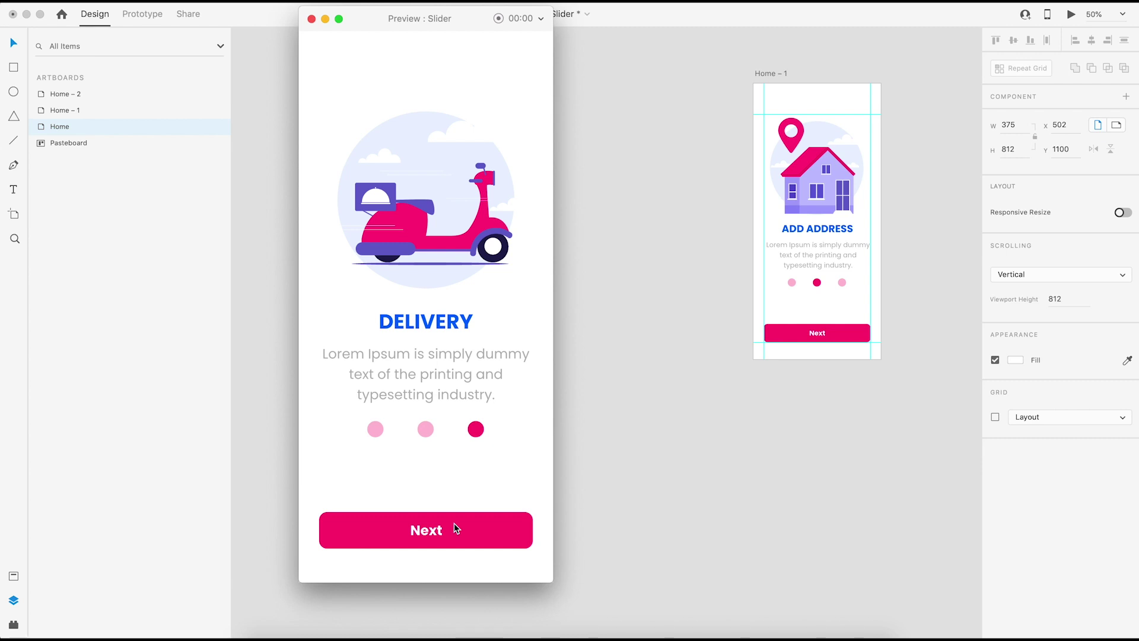
{"action": "left_click", "coordinate": [311, 19]}
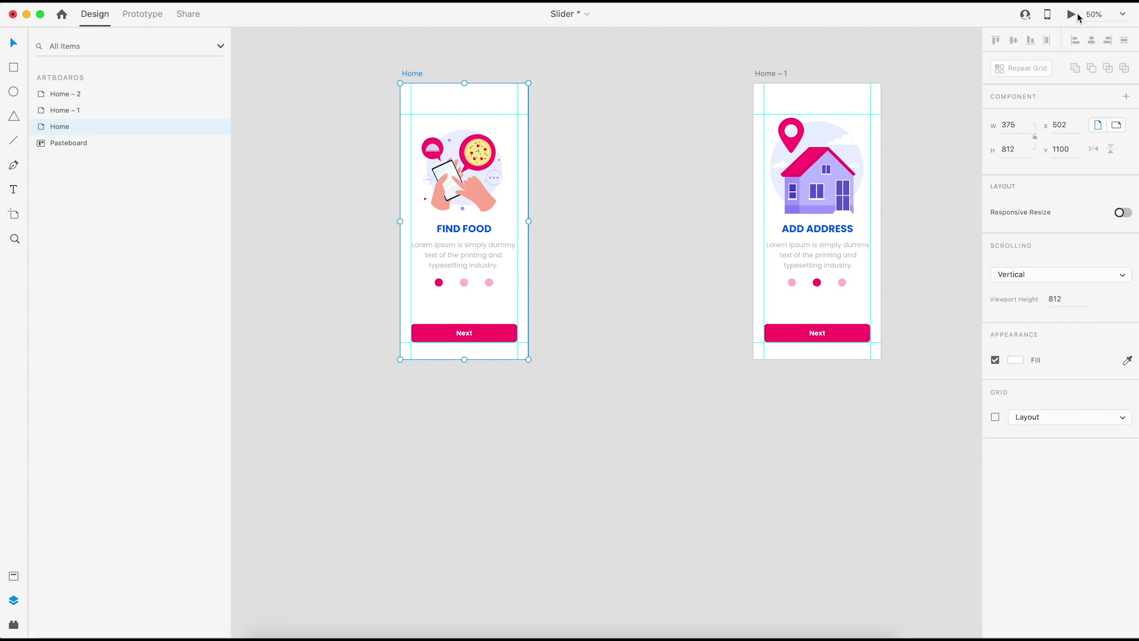